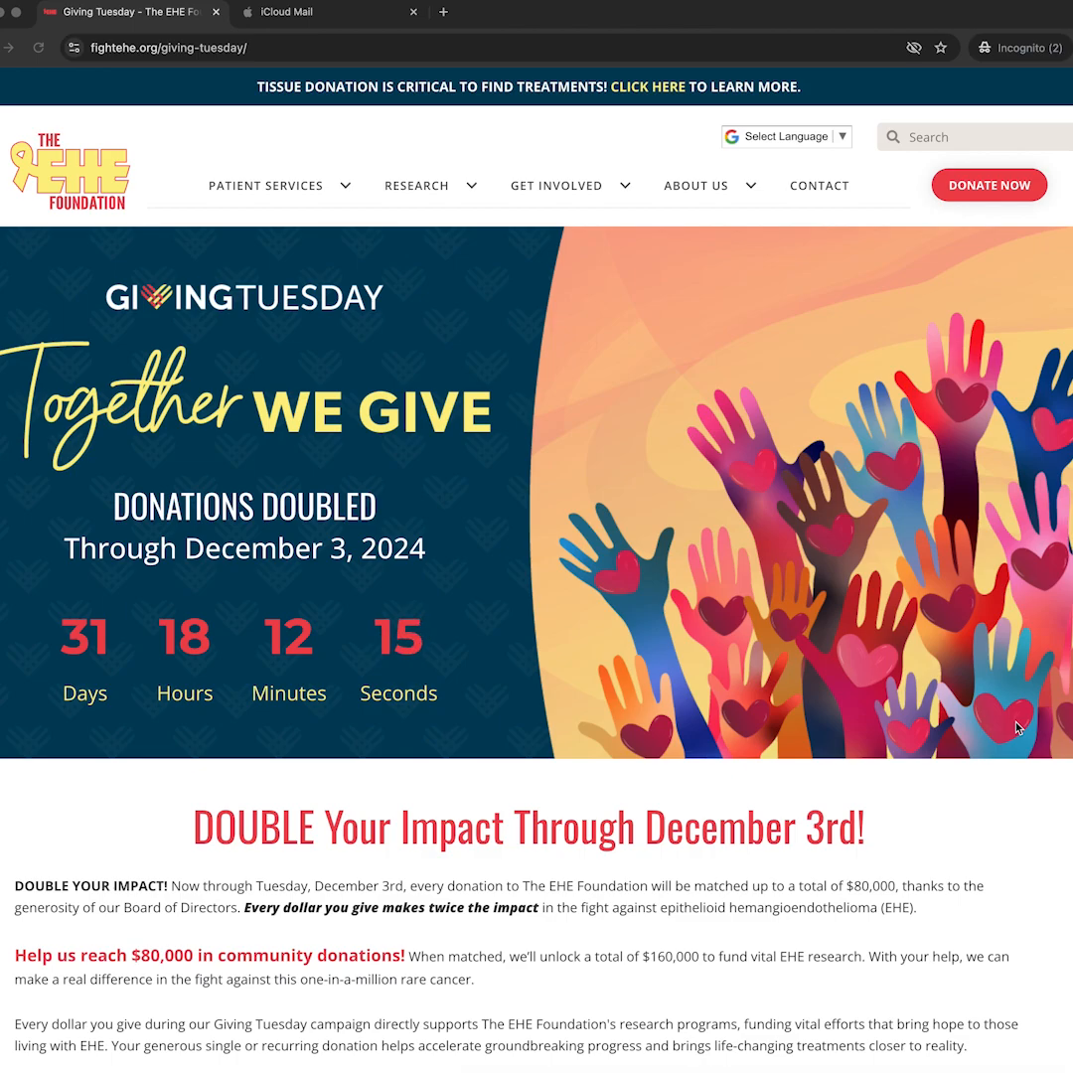
Scroll the fightehe.org Giving Tuesday page down to the Donate Now and Fundraise cards.
{"action": "scroll", "coordinate": [776, 738], "scroll_direction": "down", "scroll_amount": 6}
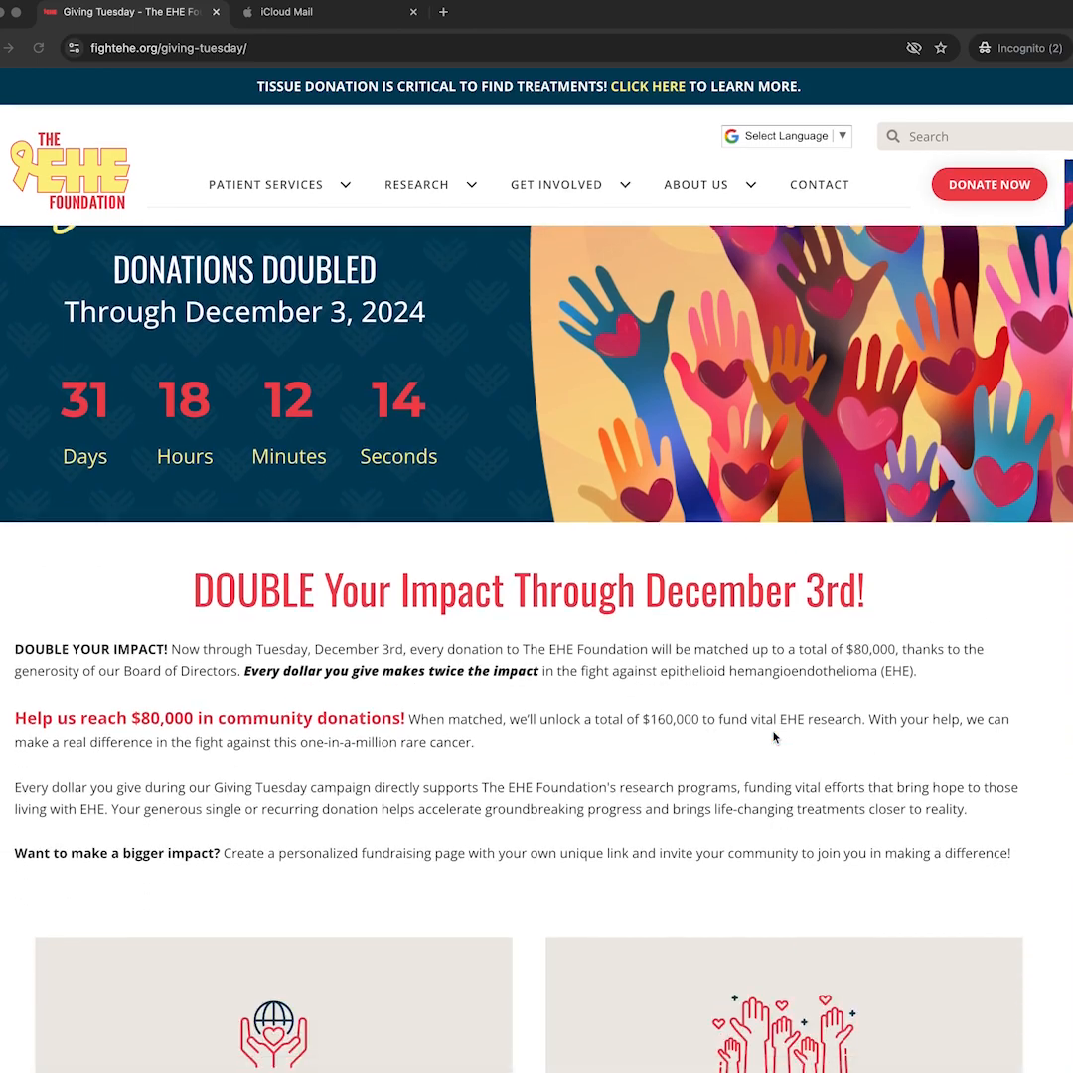
{"action": "scroll", "coordinate": [776, 738], "scroll_direction": "down", "scroll_amount": 1}
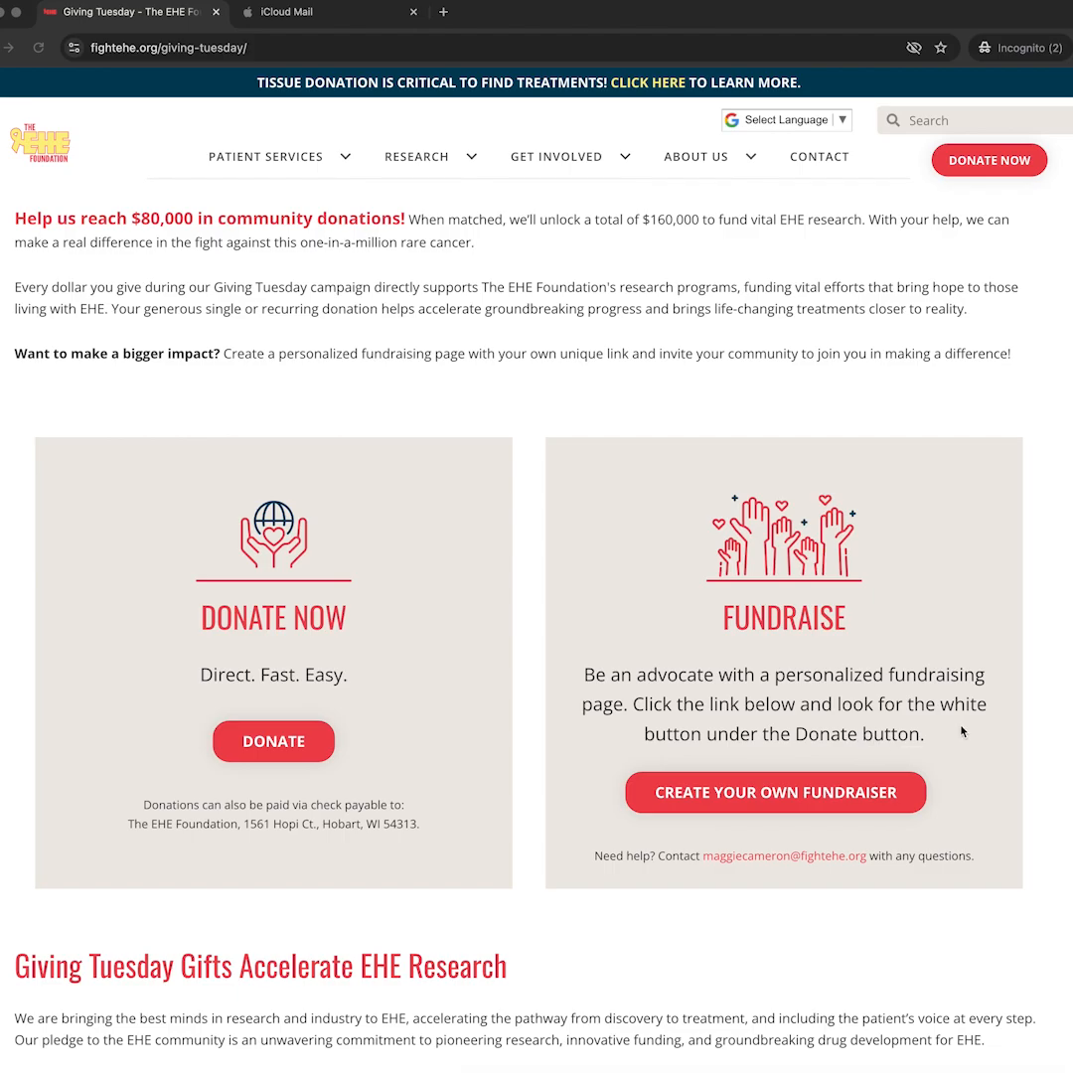
Open Create Your Own Fundraiser and choose 'I want my own fundraising link to share!' in Zeffy.
{"action": "left_click", "coordinate": [803, 791]}
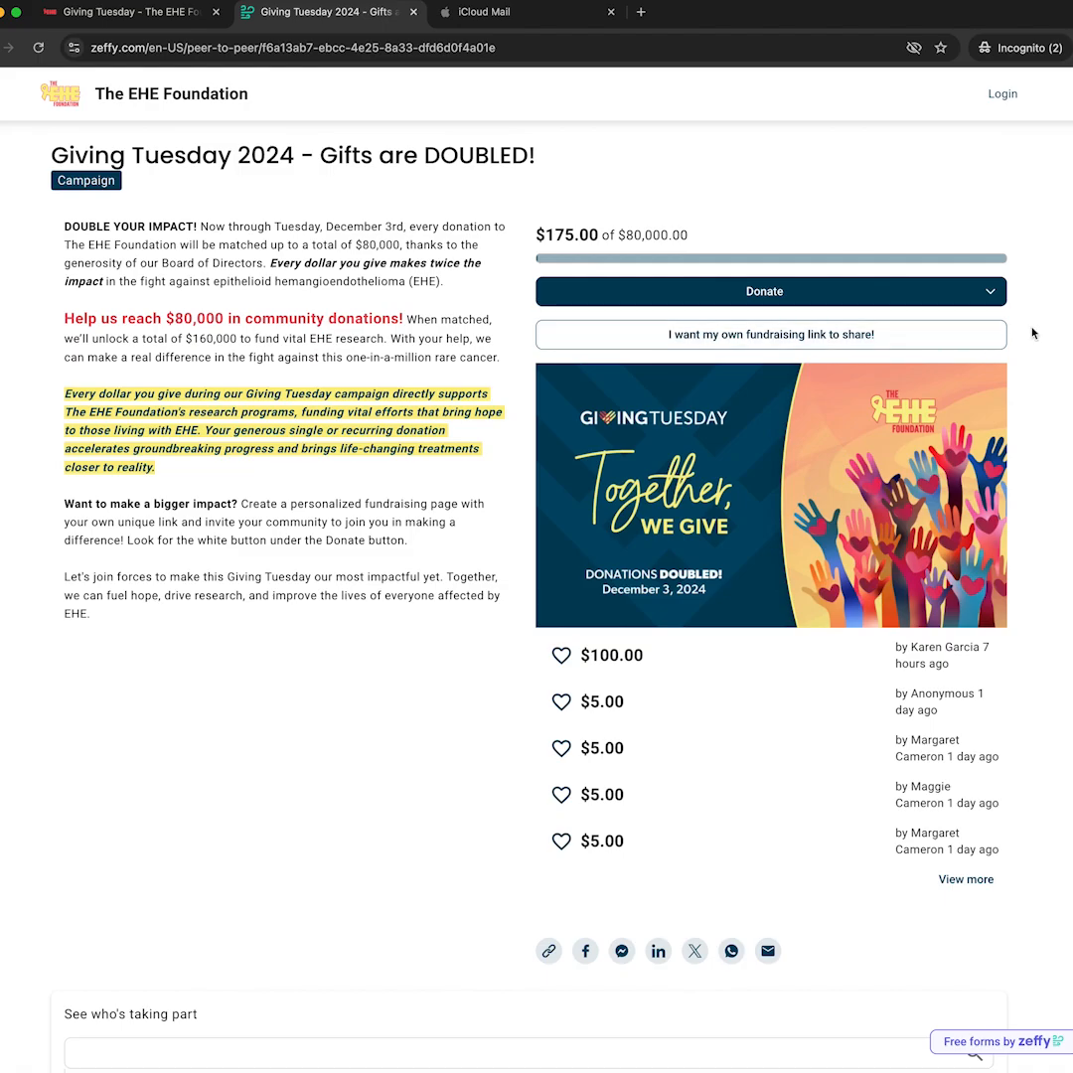
{"action": "left_click", "coordinate": [906, 339]}
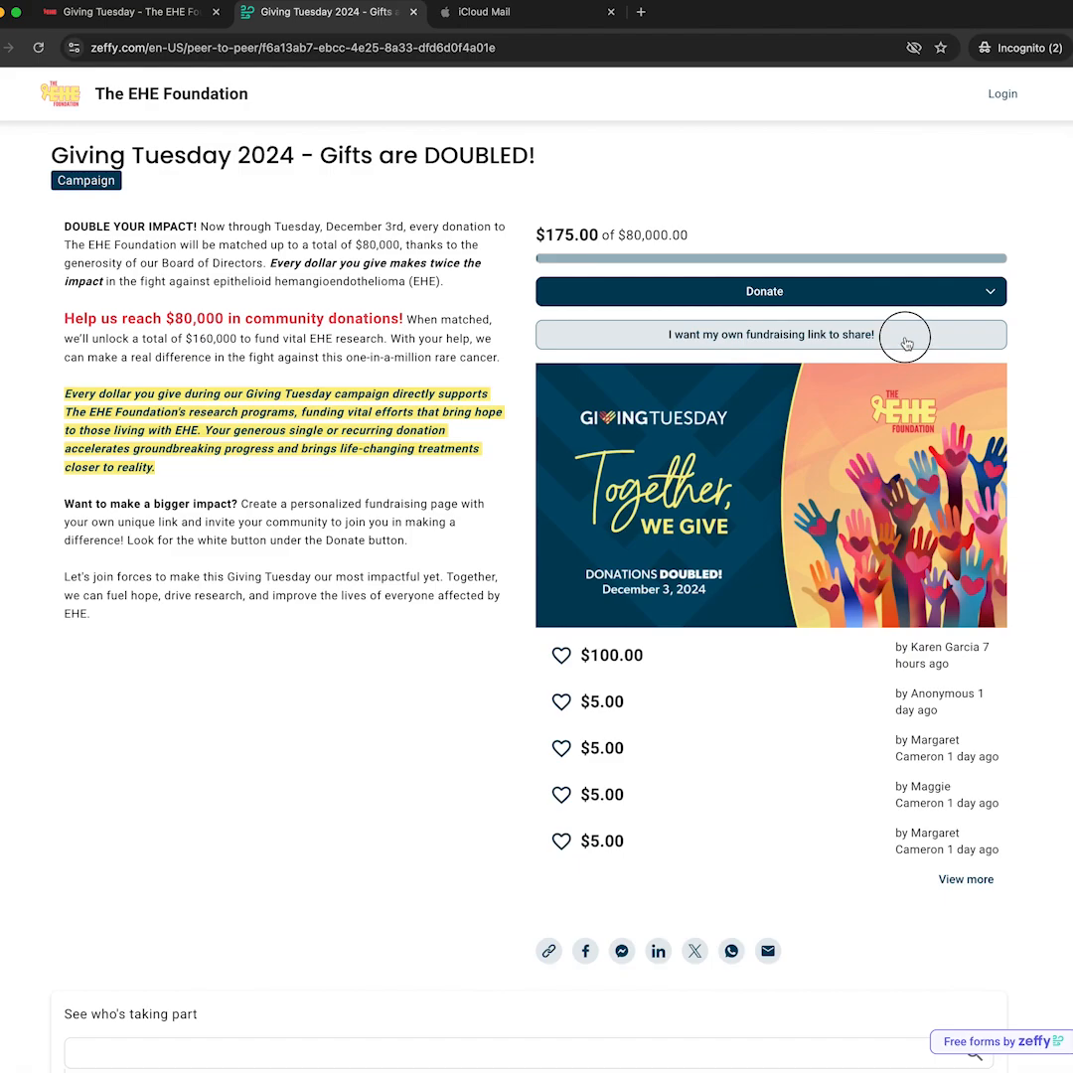
{"action": "left_click", "coordinate": [423, 532]}
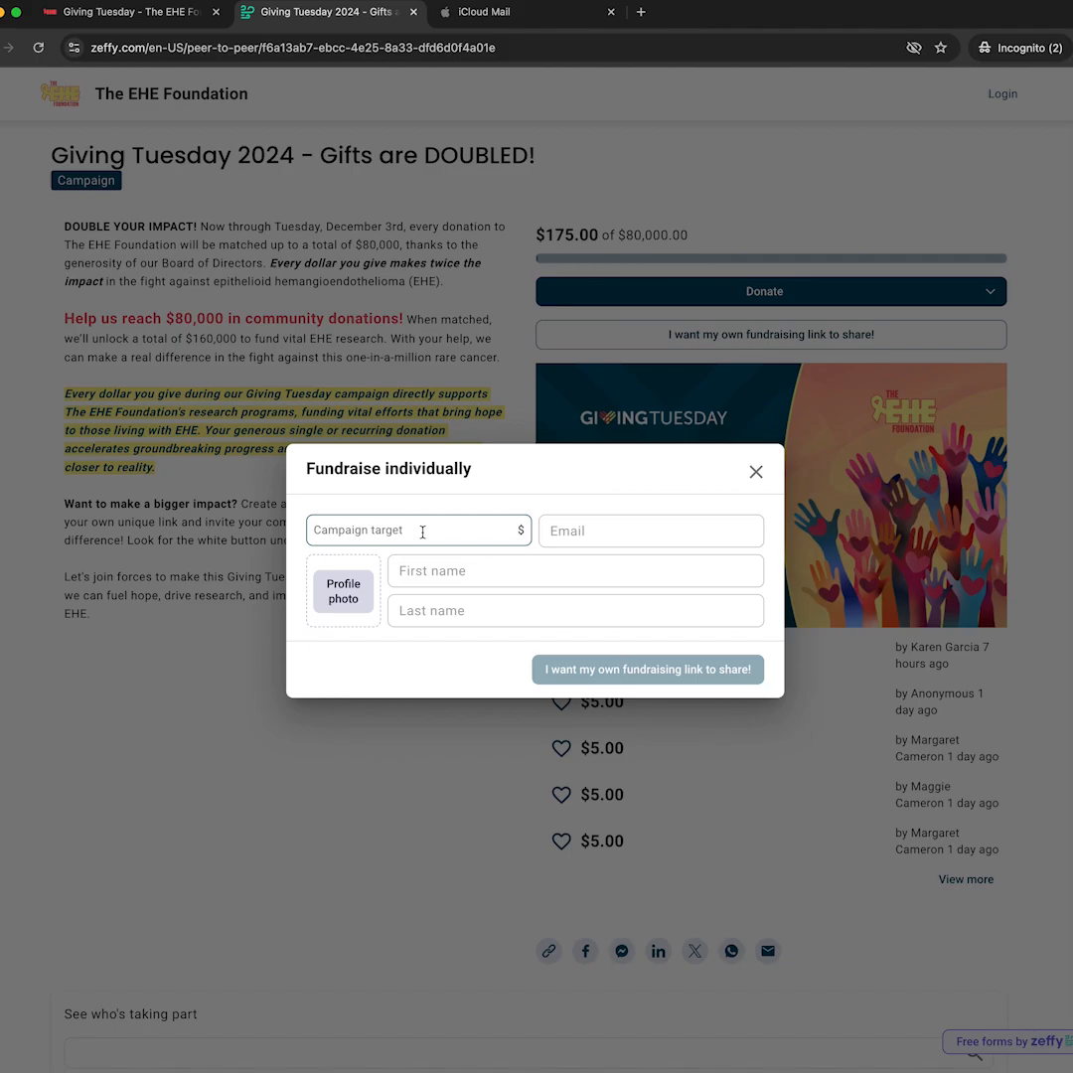
Enter a campaign target of 1500 and the fundraiser's e-mail address.
{"action": "left_click", "coordinate": [422, 532]}
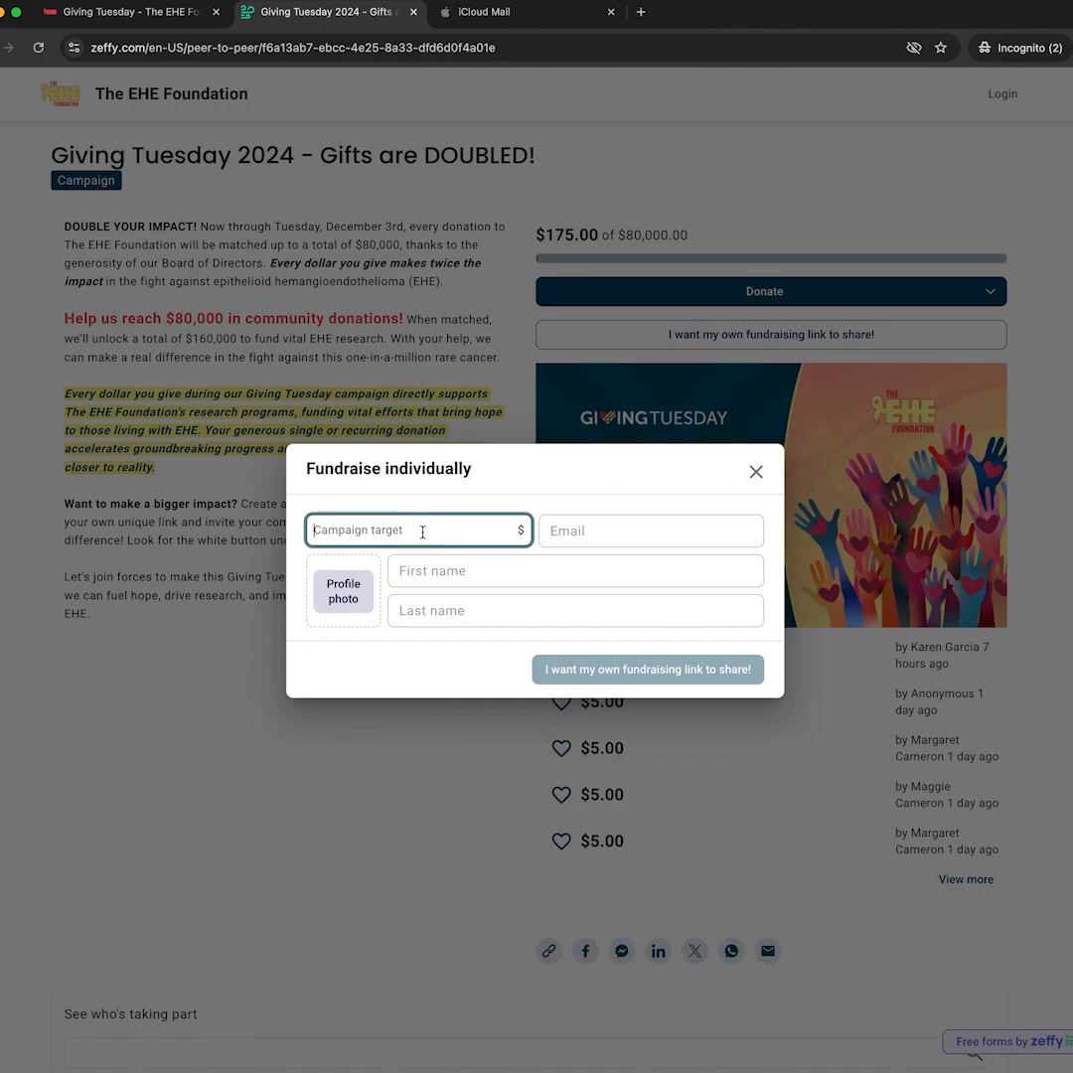
{"action": "type", "text": "1500"}
{"action": "left_click", "coordinate": [572, 534]}
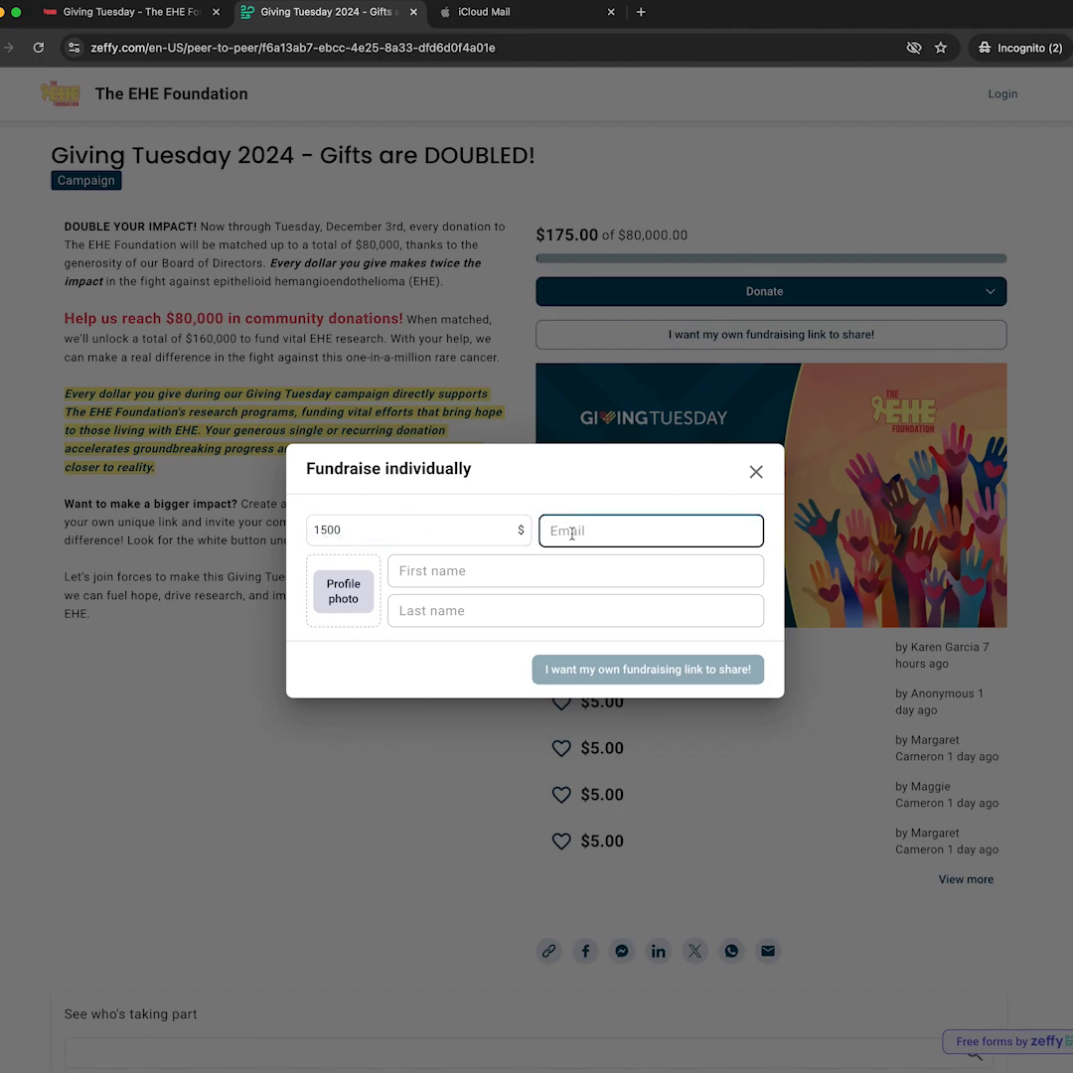
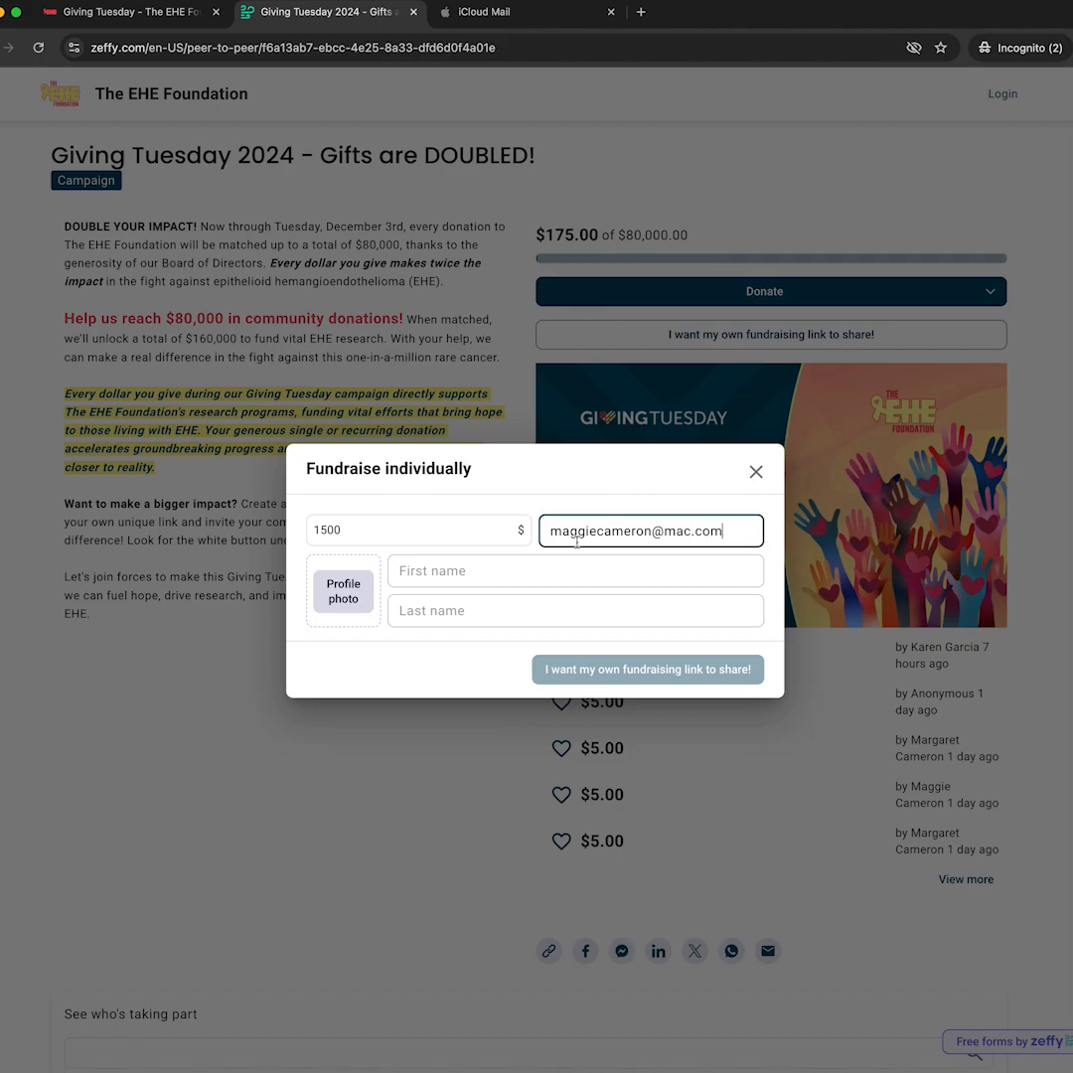
Upload the Christmas photo from the Desktop as the cropped profile picture.
{"action": "left_click", "coordinate": [341, 596]}
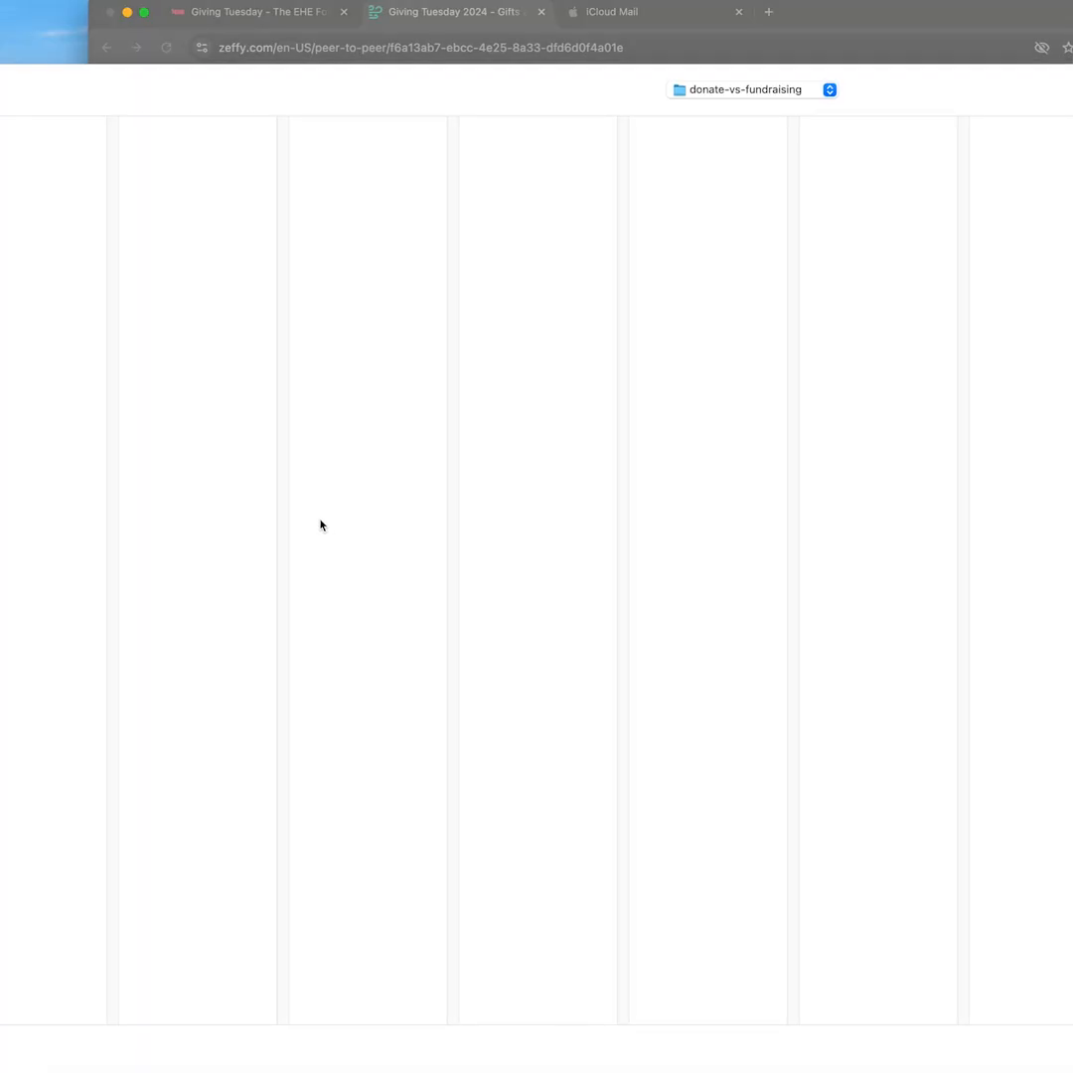
{"action": "key", "text": "super+d"}
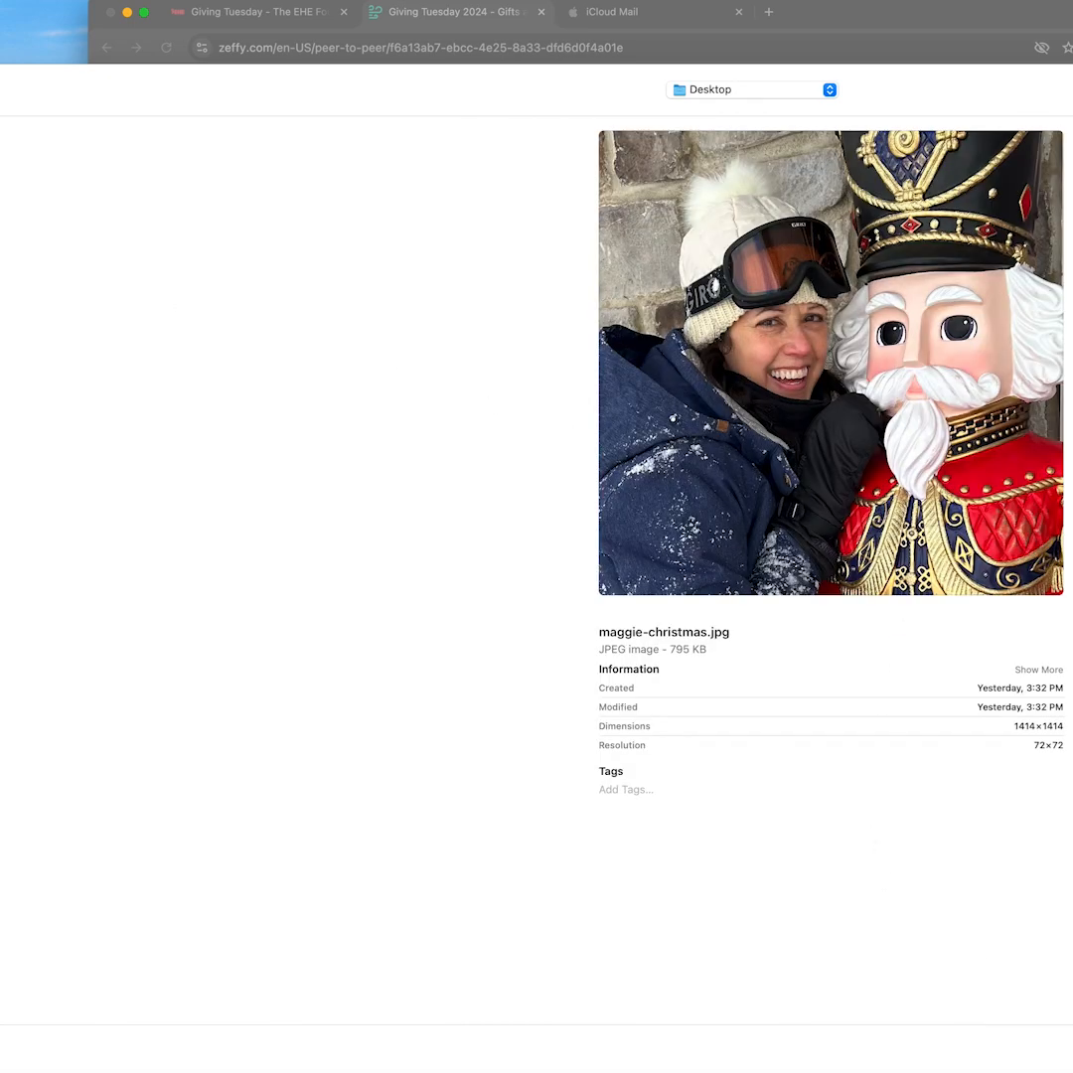
{"action": "left_click", "coordinate": [1069, 1049]}
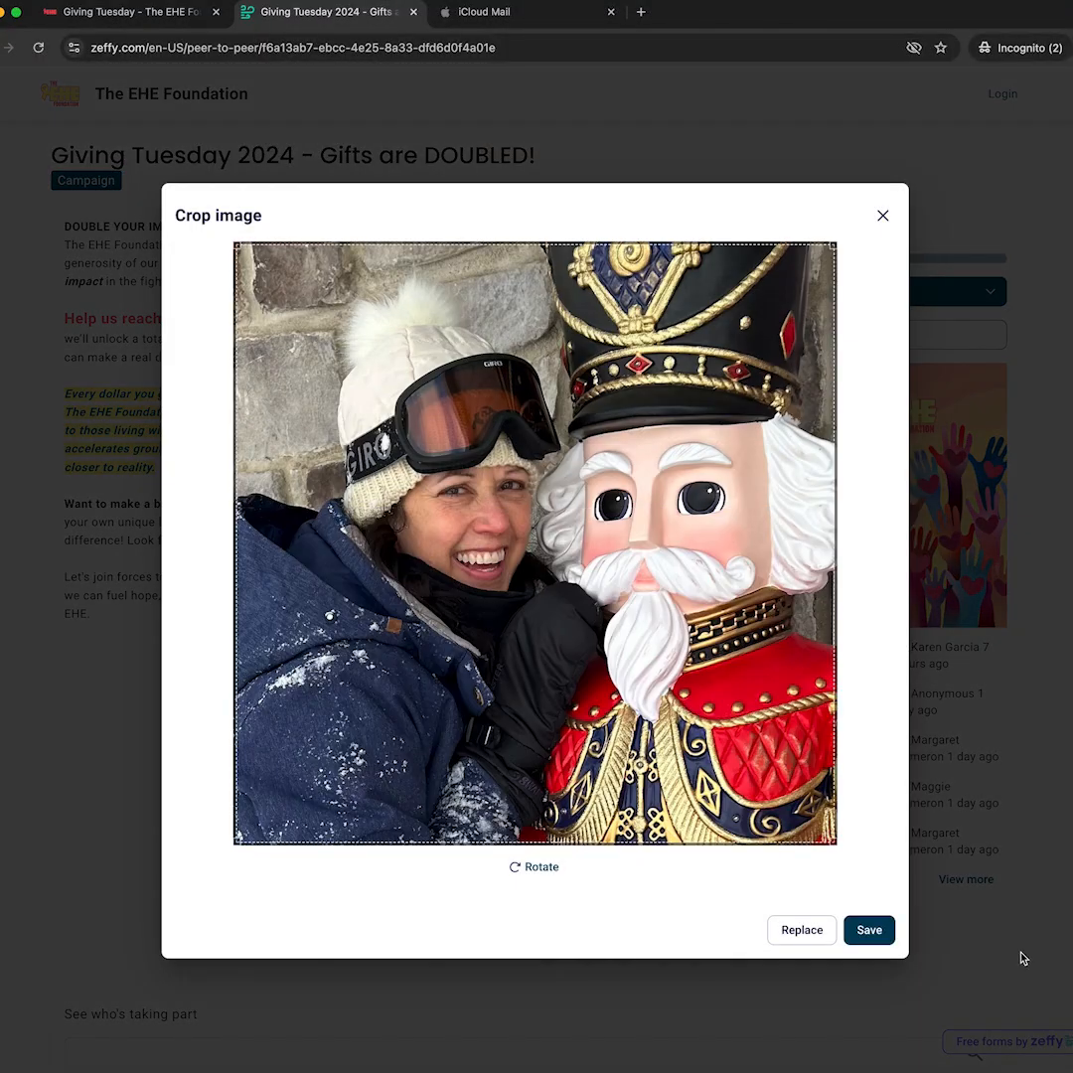
{"action": "left_click", "coordinate": [870, 930]}
Enter the fundraiser's first and last name and submit to create the personal fundraising link.
{"action": "left_click", "coordinate": [457, 569]}
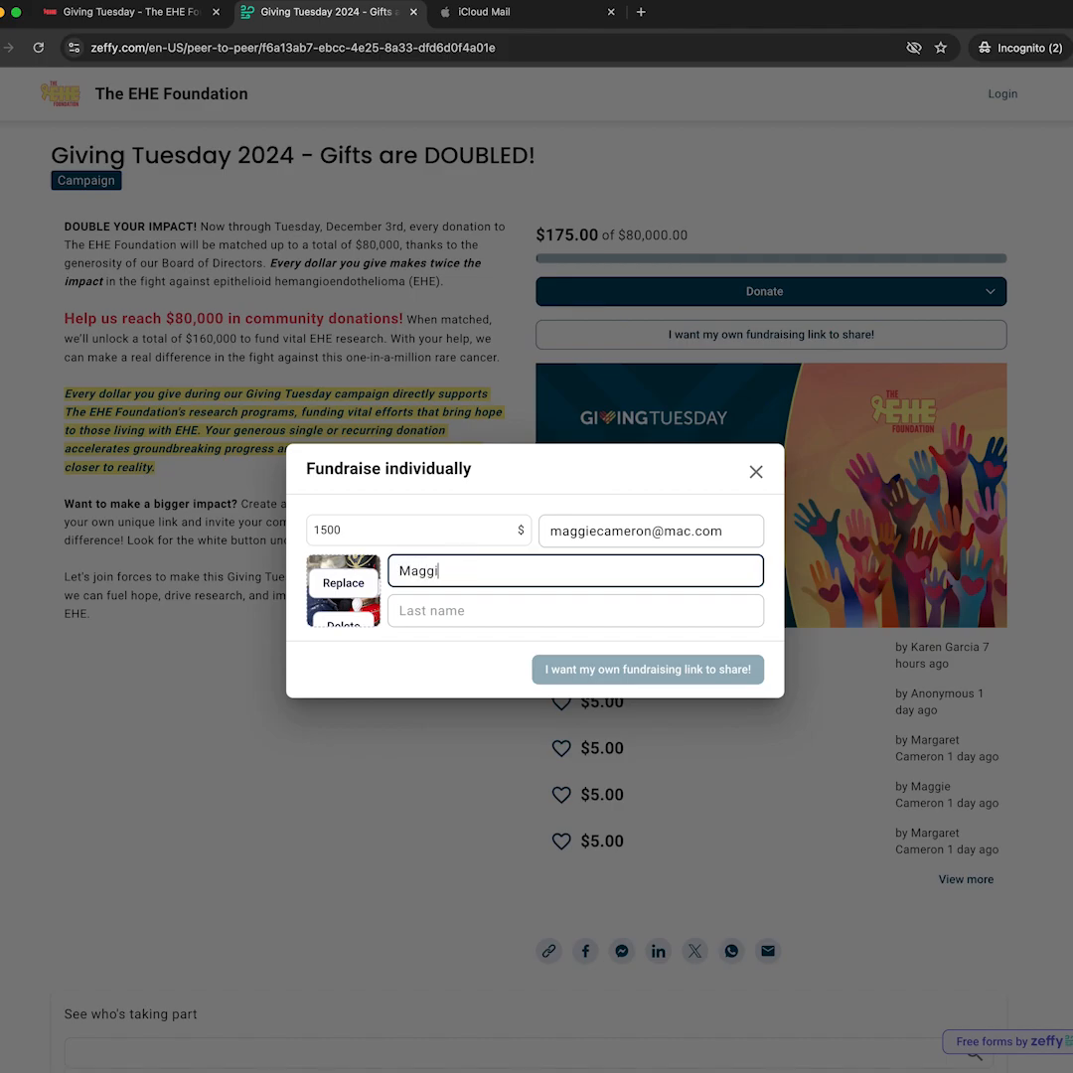
{"action": "key", "text": "Tab"}
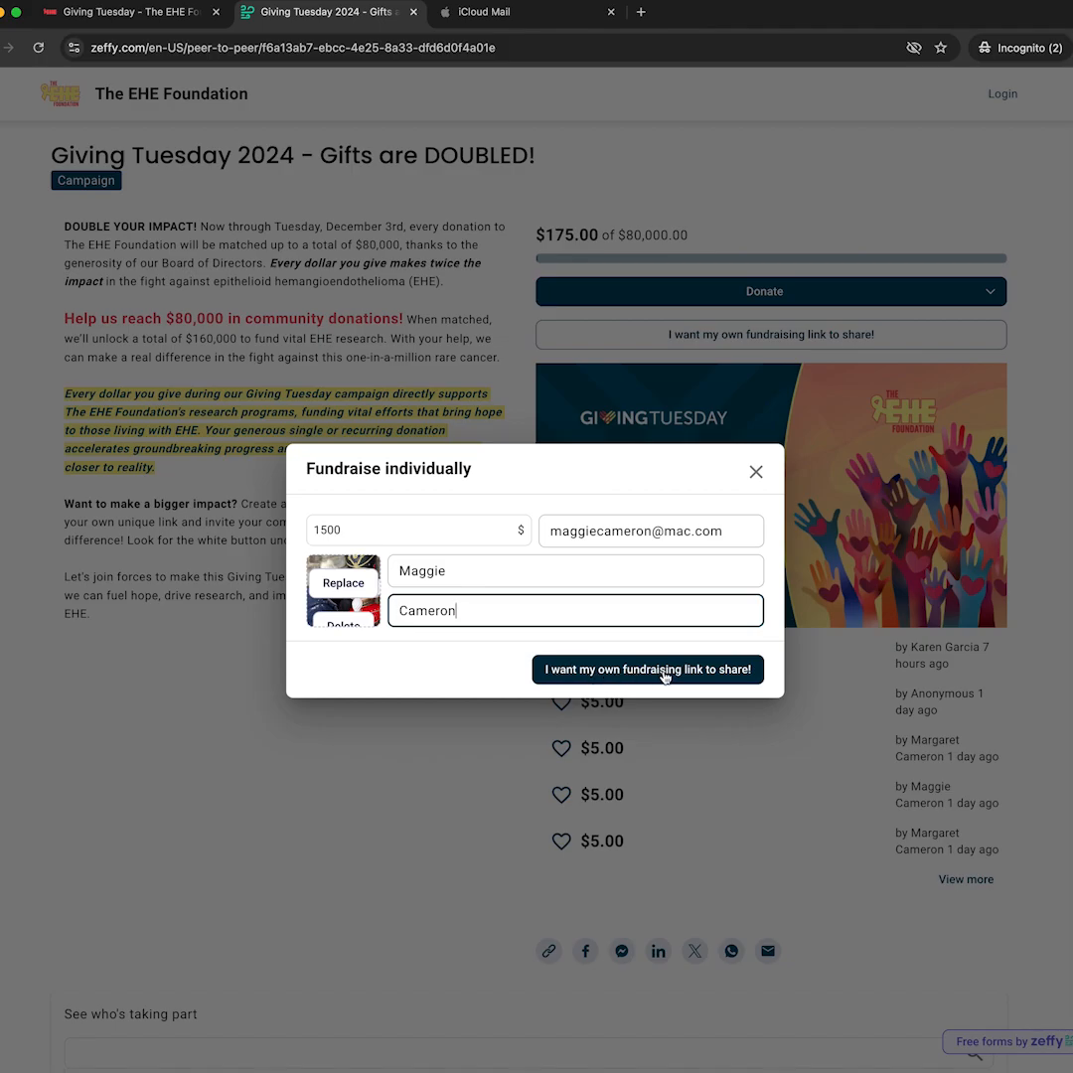
{"action": "left_click", "coordinate": [617, 673]}
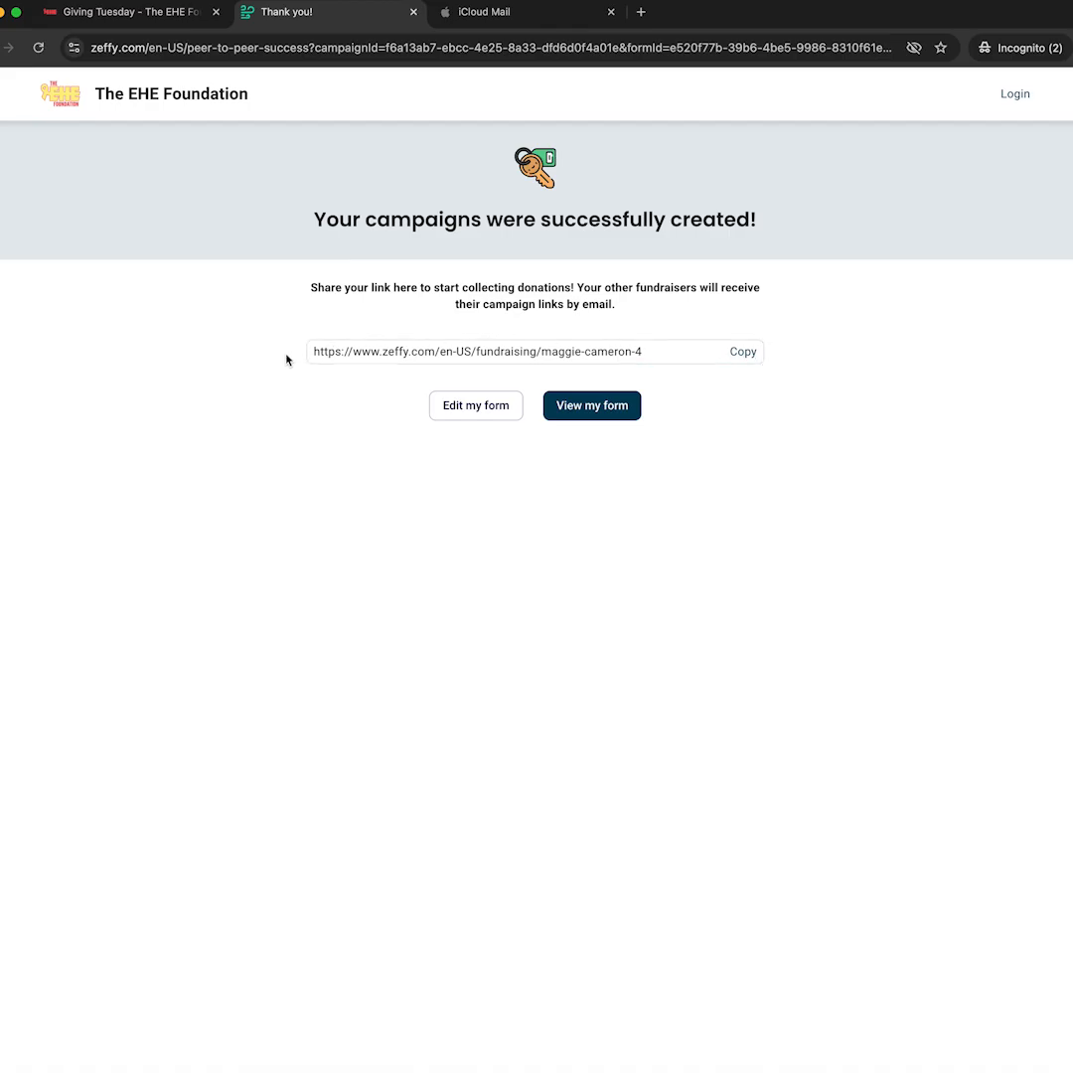
Copy the new personal fundraising link and bring the TextEdit notes to the front.
{"action": "left_click", "coordinate": [743, 354]}
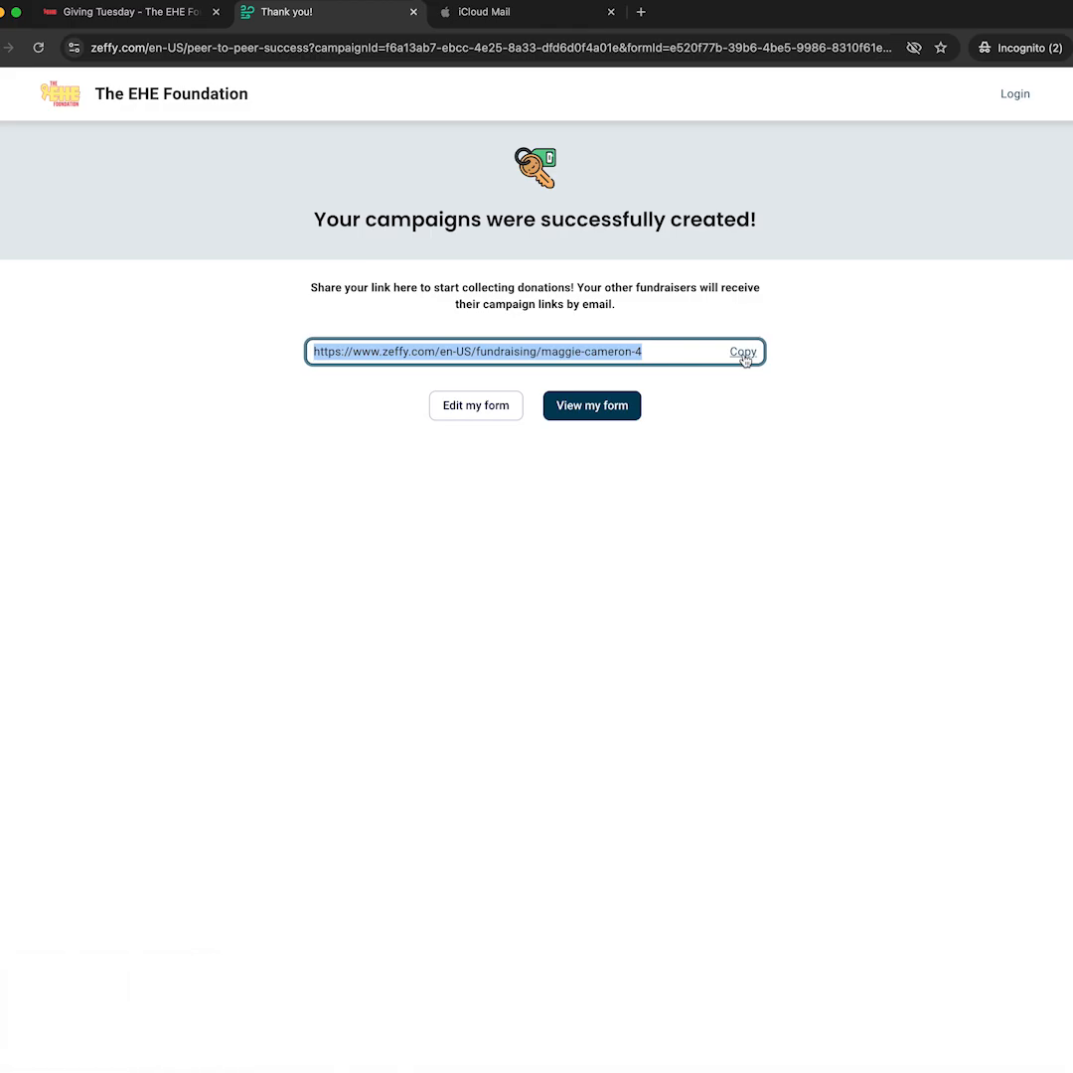
{"action": "key", "text": "super+Tab"}
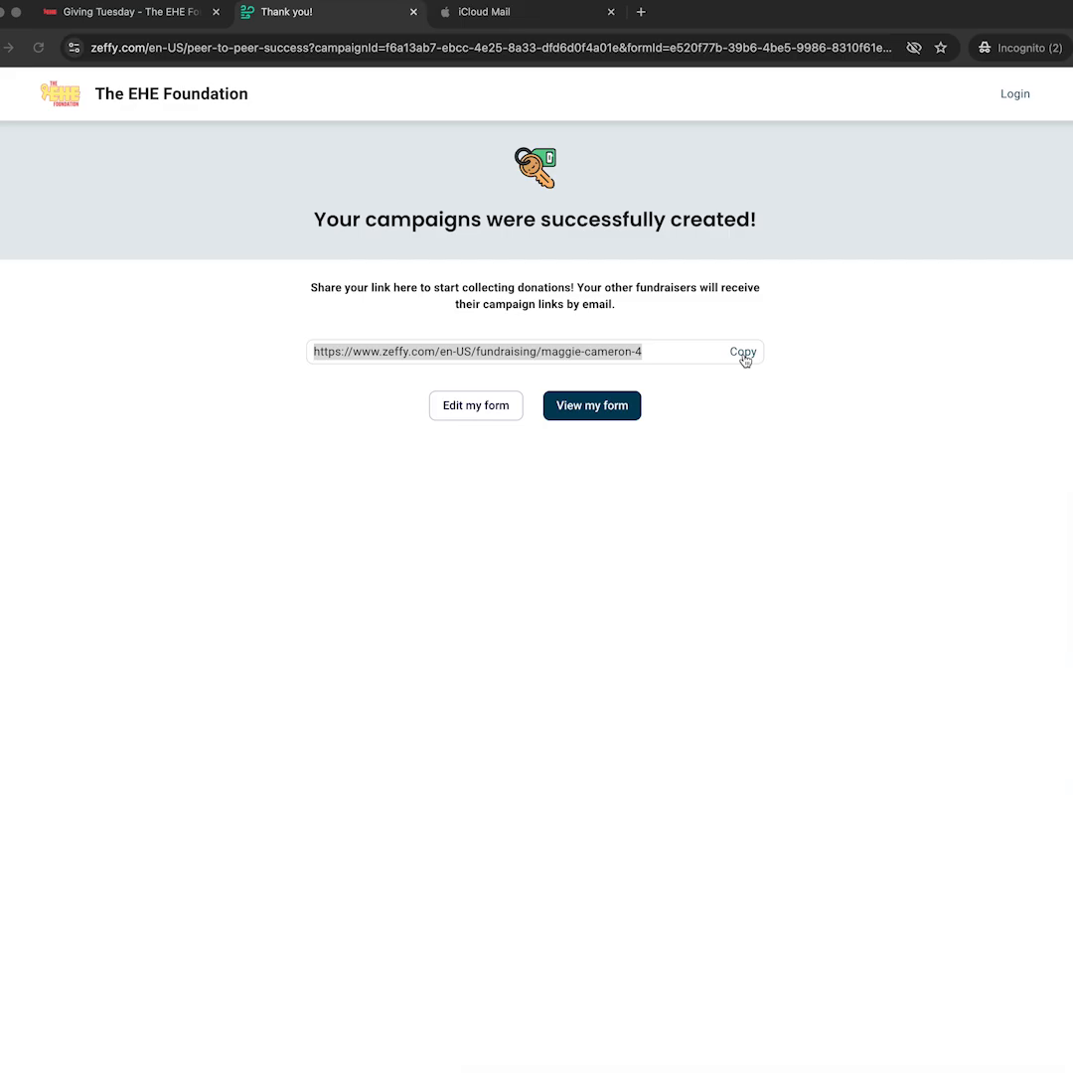
{"action": "key", "text": "super+Tab"}
{"action": "key", "text": "super+Tab"}
{"action": "key", "text": "super+Tab"}
{"action": "key", "text": "super+Tab"}
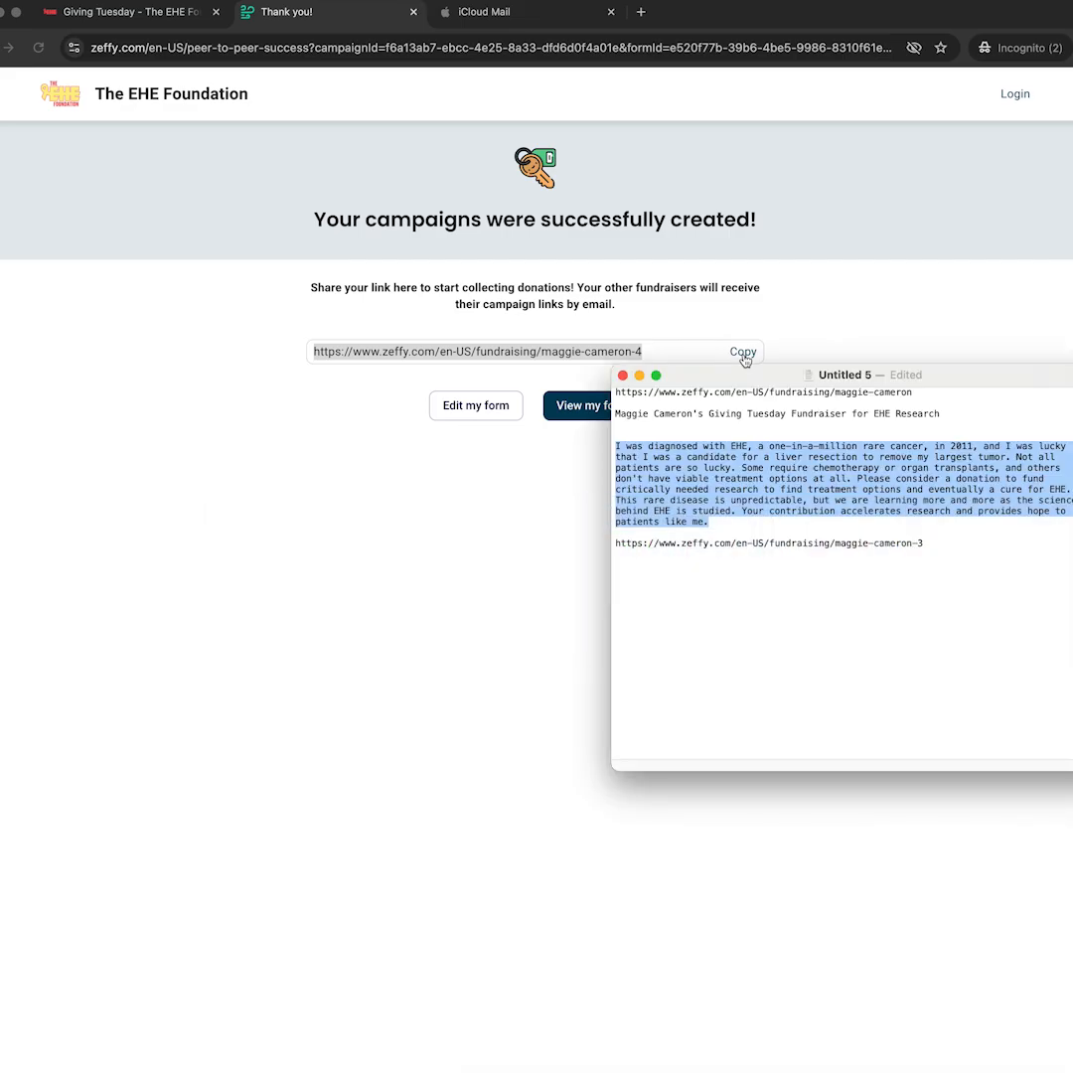
Paste the new link over the old one in TextEdit, then open the fundraiser's editor in Zeffy.
{"action": "left_click_drag", "start_coordinate": [954, 543], "coordinate": [608, 542]}
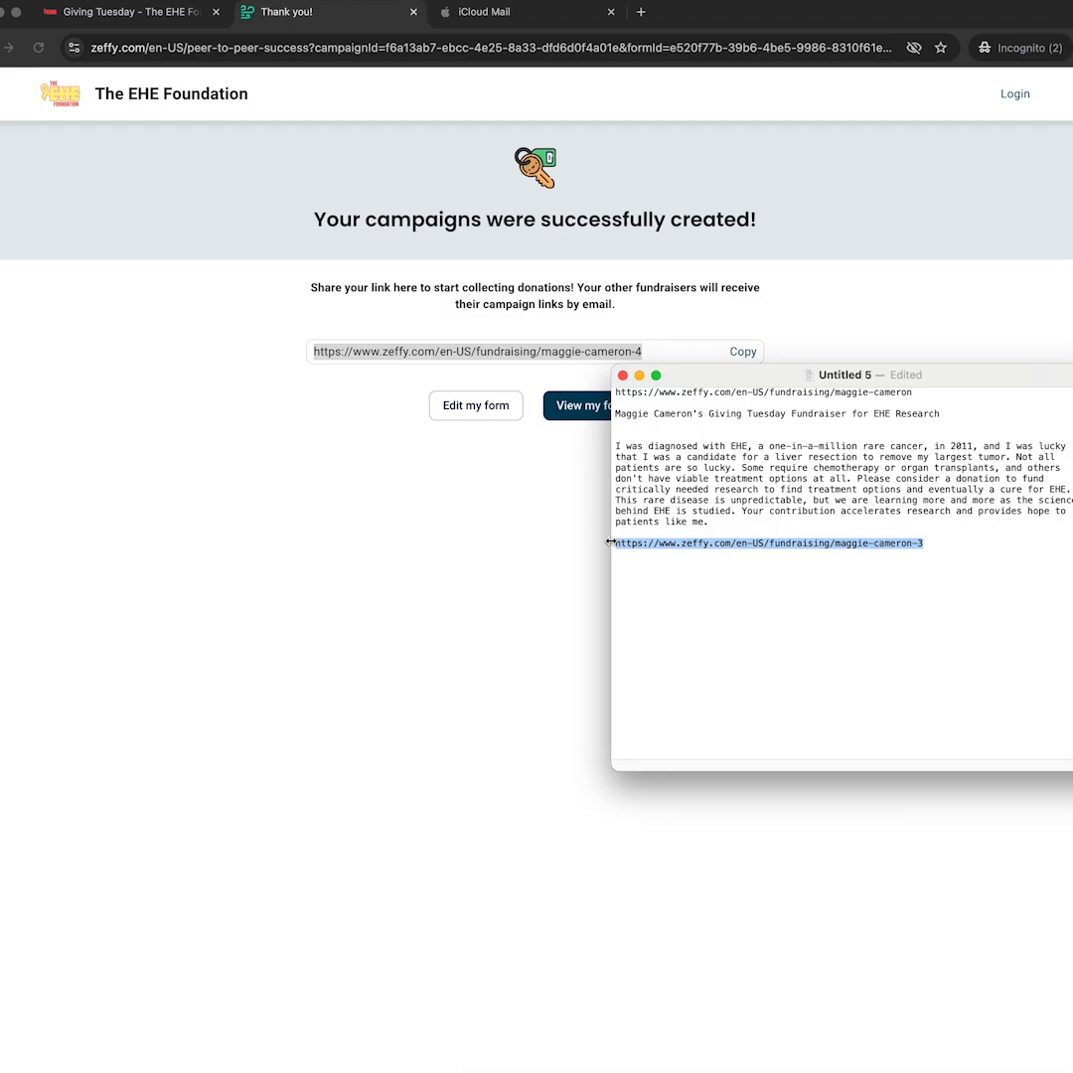
{"action": "key", "text": "super+v"}
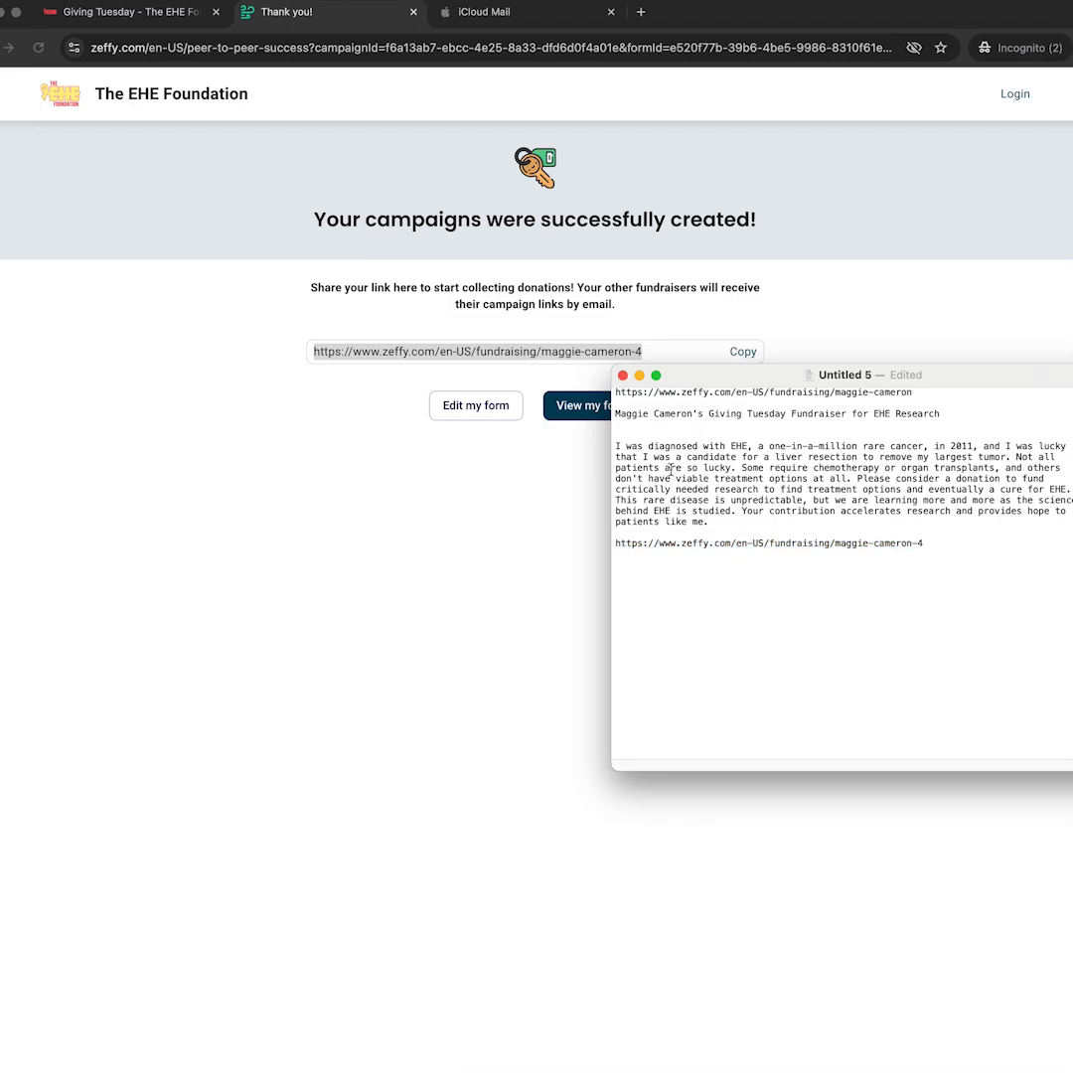
{"action": "left_click", "coordinate": [746, 376]}
{"action": "left_click", "coordinate": [746, 348]}
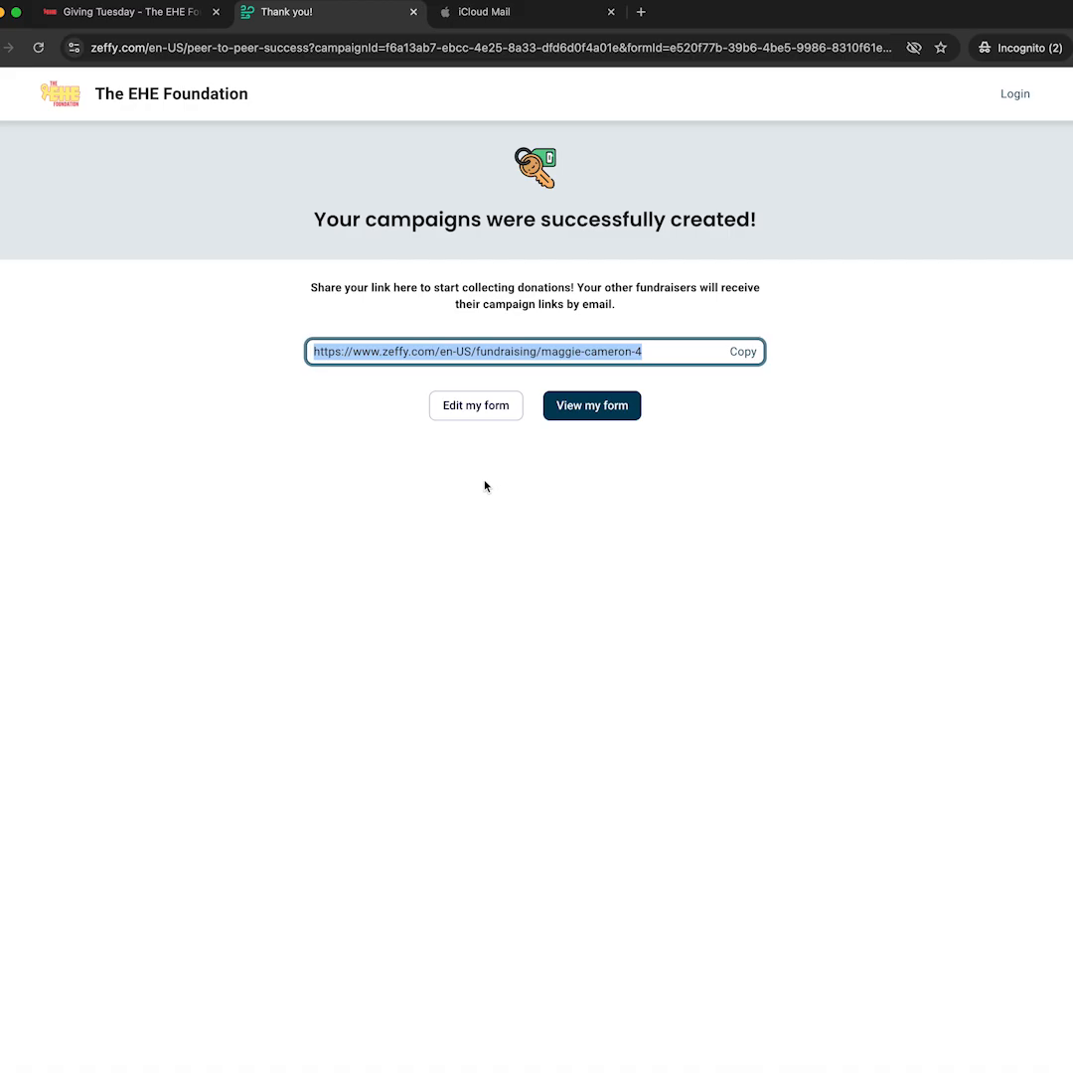
{"action": "left_click", "coordinate": [380, 460]}
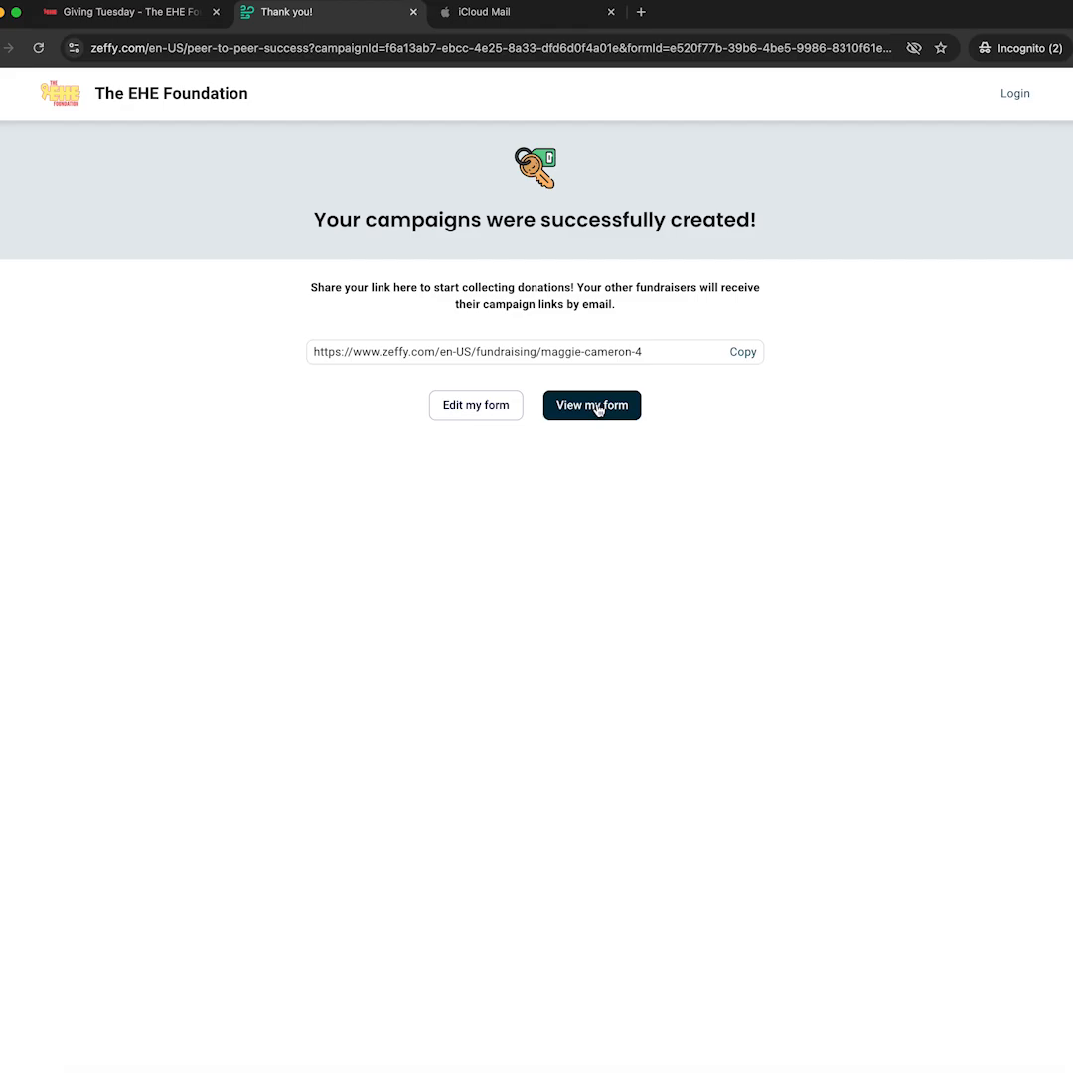
{"action": "left_click", "coordinate": [474, 409]}
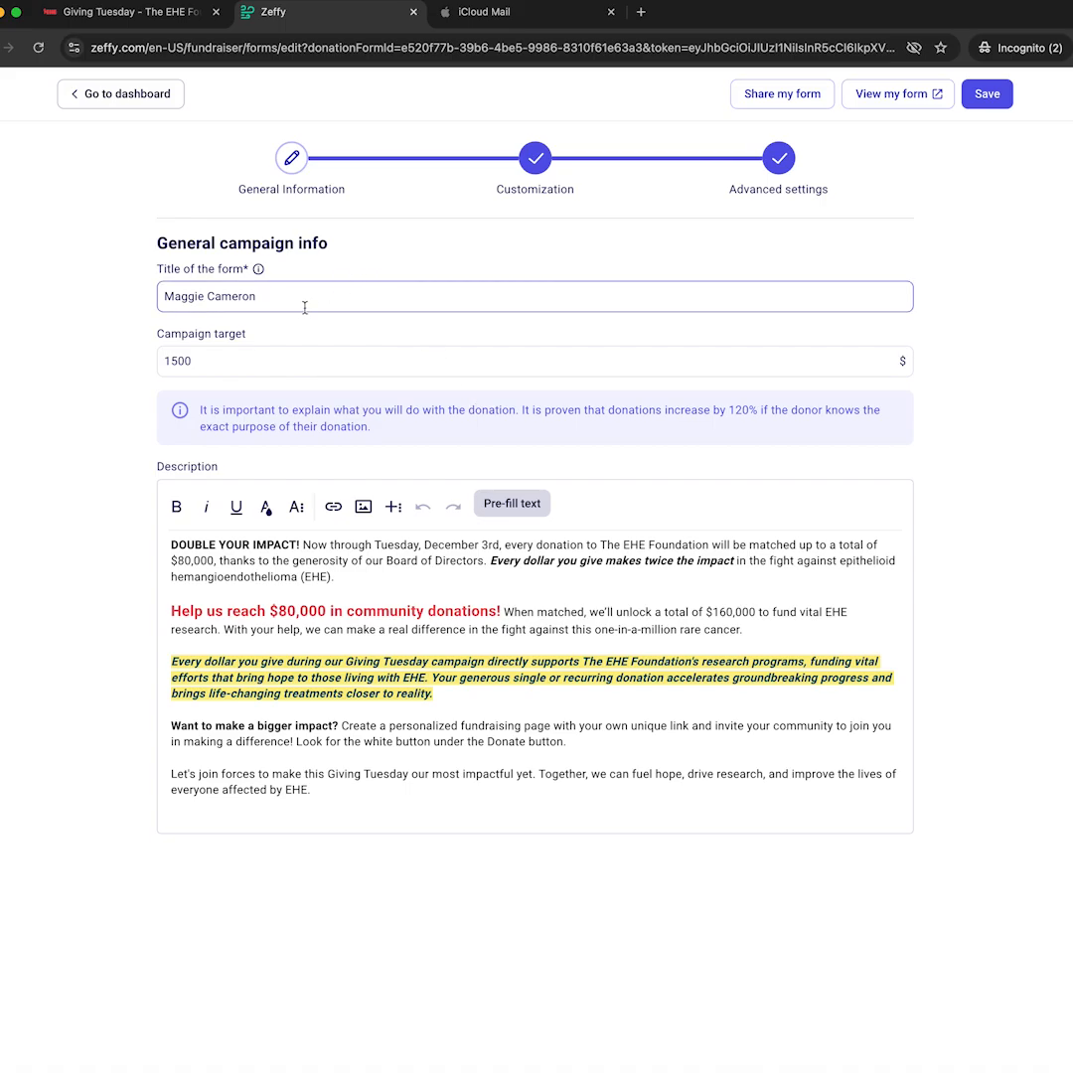
Change the form title to the fundraiser's first name plus 's EHE Research Fundraiser for Giving Tuesday'.
{"action": "left_click_drag", "start_coordinate": [168, 302], "coordinate": [306, 296]}
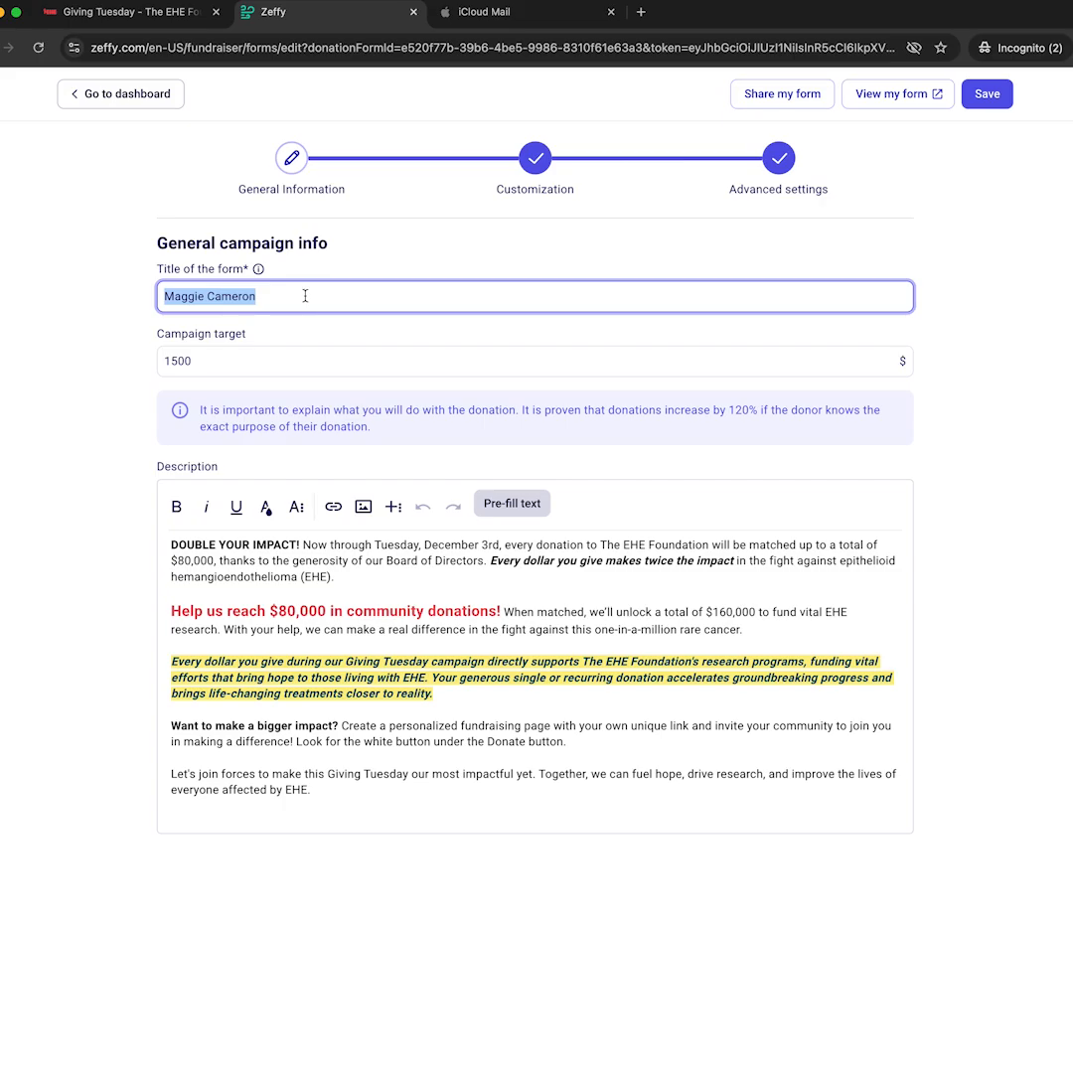
{"action": "left_click", "coordinate": [305, 296]}
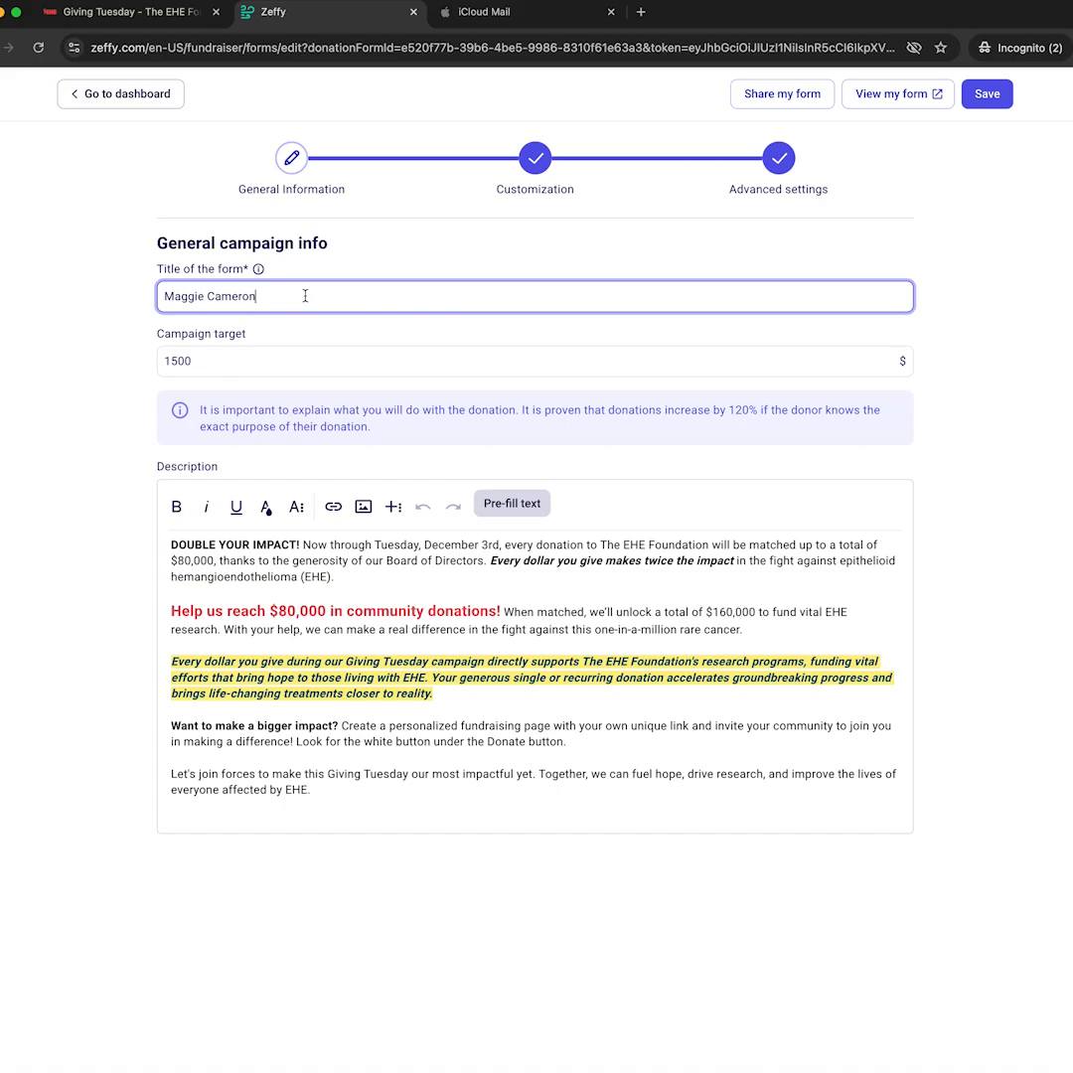
{"action": "key", "text": "BackSpace"}
{"action": "key", "text": "BackSpace"}
{"action": "key", "text": "BackSpace"}
{"action": "key", "text": "BackSpace"}
{"action": "key", "text": "BackSpace"}
{"action": "key", "text": "BackSpace"}
{"action": "key", "text": "BackSpace"}
{"action": "key", "text": "BackSpace"}
{"action": "type", "text": "'s EHE research"}
{"action": "key", "text": "BackSpace"}
{"action": "key", "text": "BackSpace"}
{"action": "key", "text": "BackSpace"}
{"action": "key", "text": "BackSpace"}
{"action": "key", "text": "BackSpace"}
{"action": "key", "text": "BackSpace"}
{"action": "key", "text": "BackSpace"}
{"action": "key", "text": "BackSpace"}
{"action": "type", "text": "F"}
{"action": "key", "text": "BackSpace"}
{"action": "type", "text": "Research"}
{"action": "type", "text": "Fundraiser for Giving Tuesday"}
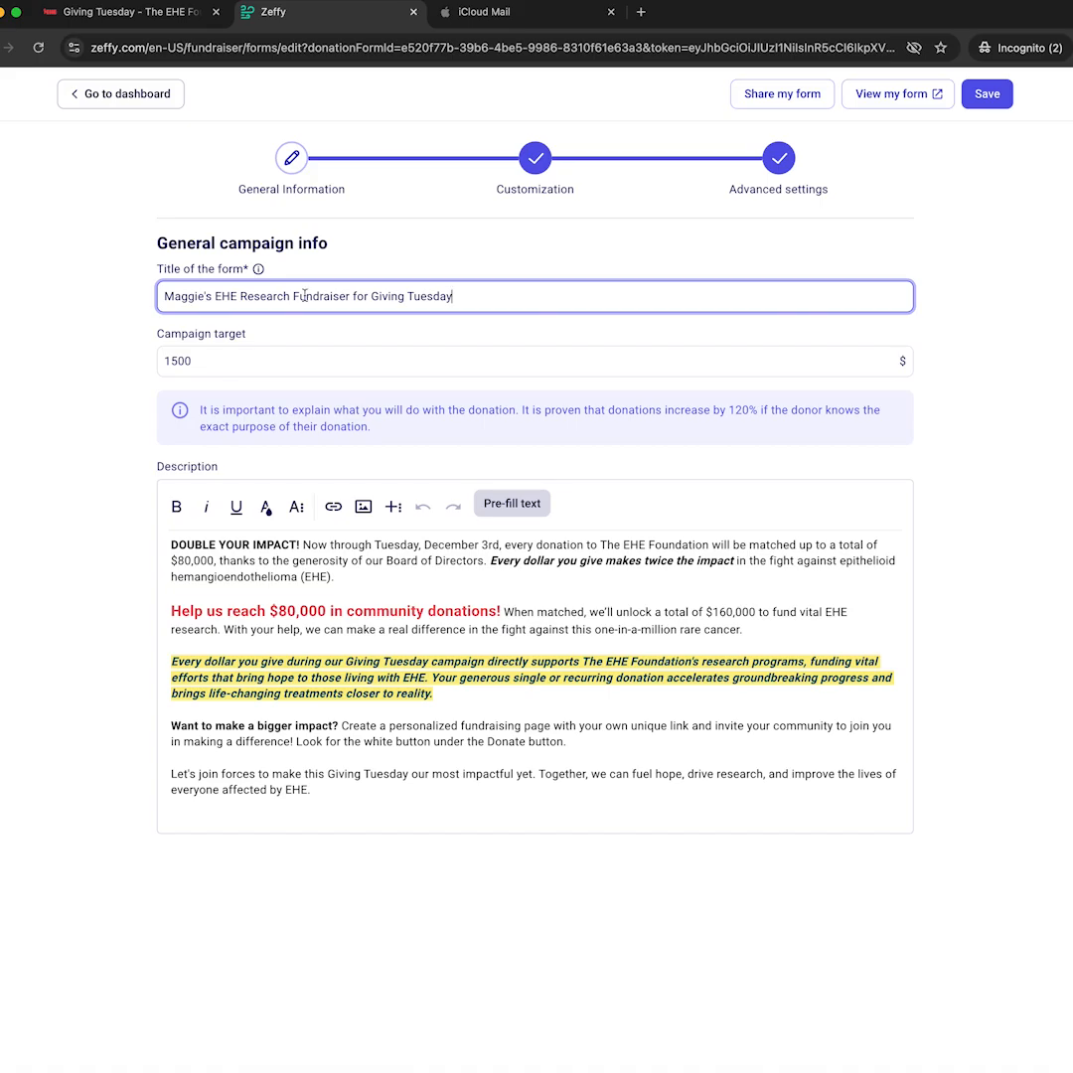
{"action": "left_click", "coordinate": [210, 361]}
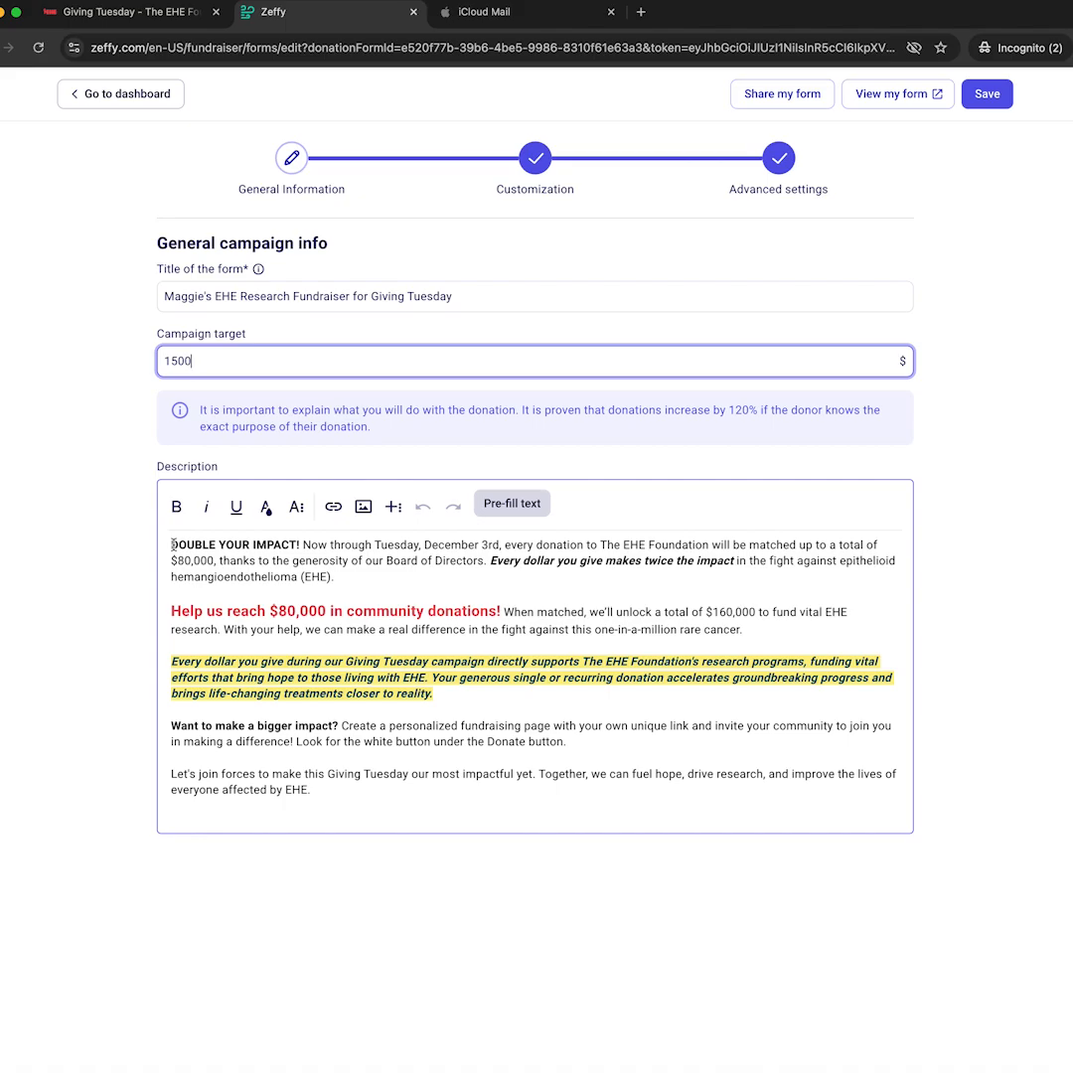
Insert a dashed divider line above DOUBLE YOUR IMPACT! with an empty line above it.
{"action": "left_click", "coordinate": [173, 544]}
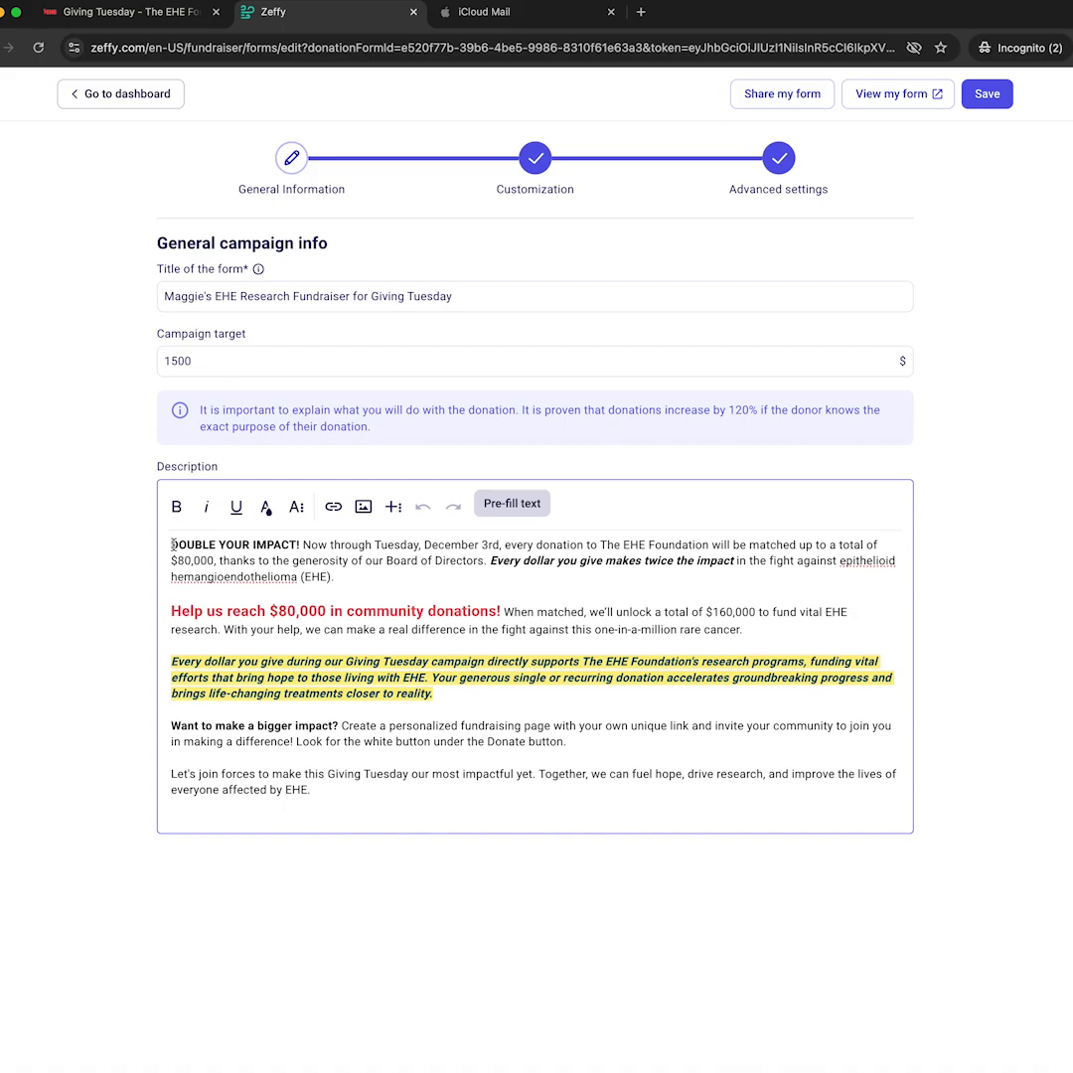
{"action": "key", "text": "Return"}
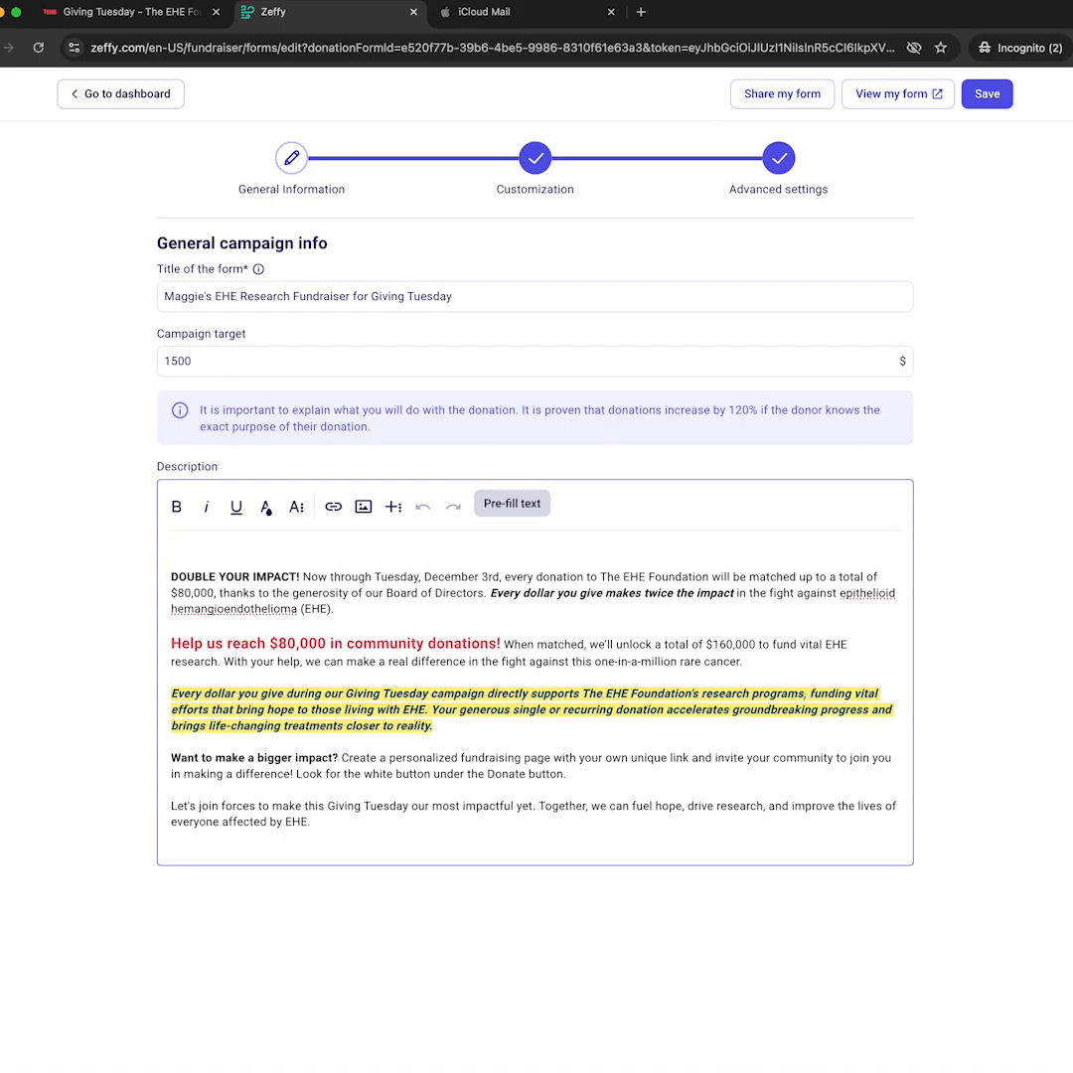
{"action": "key", "text": "Up"}
{"action": "type", "text": "----------------------------------------"}
{"action": "key", "text": "Up"}
{"action": "key", "text": "Return"}
{"action": "key", "text": "Up"}
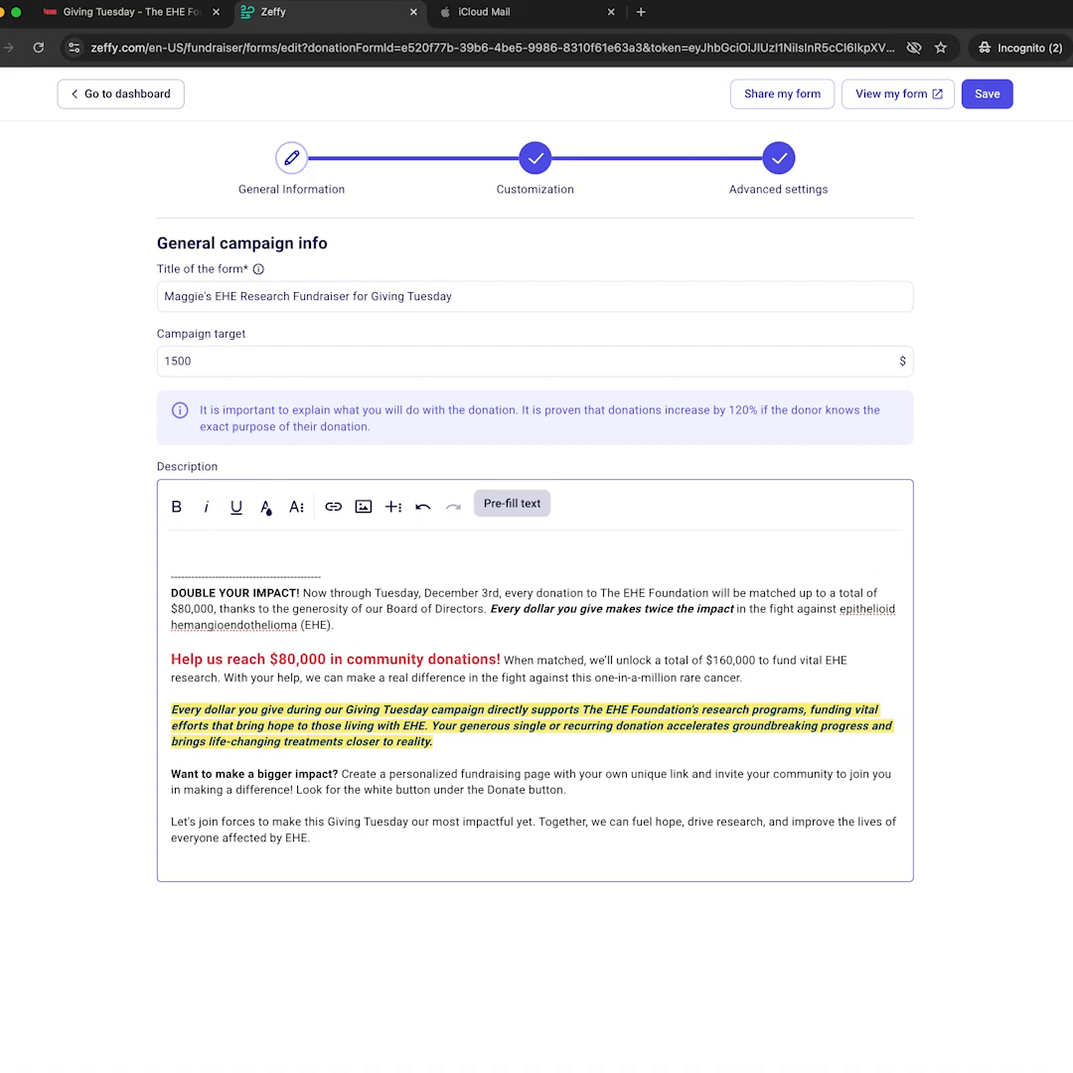
{"action": "key", "text": "super+Tab"}
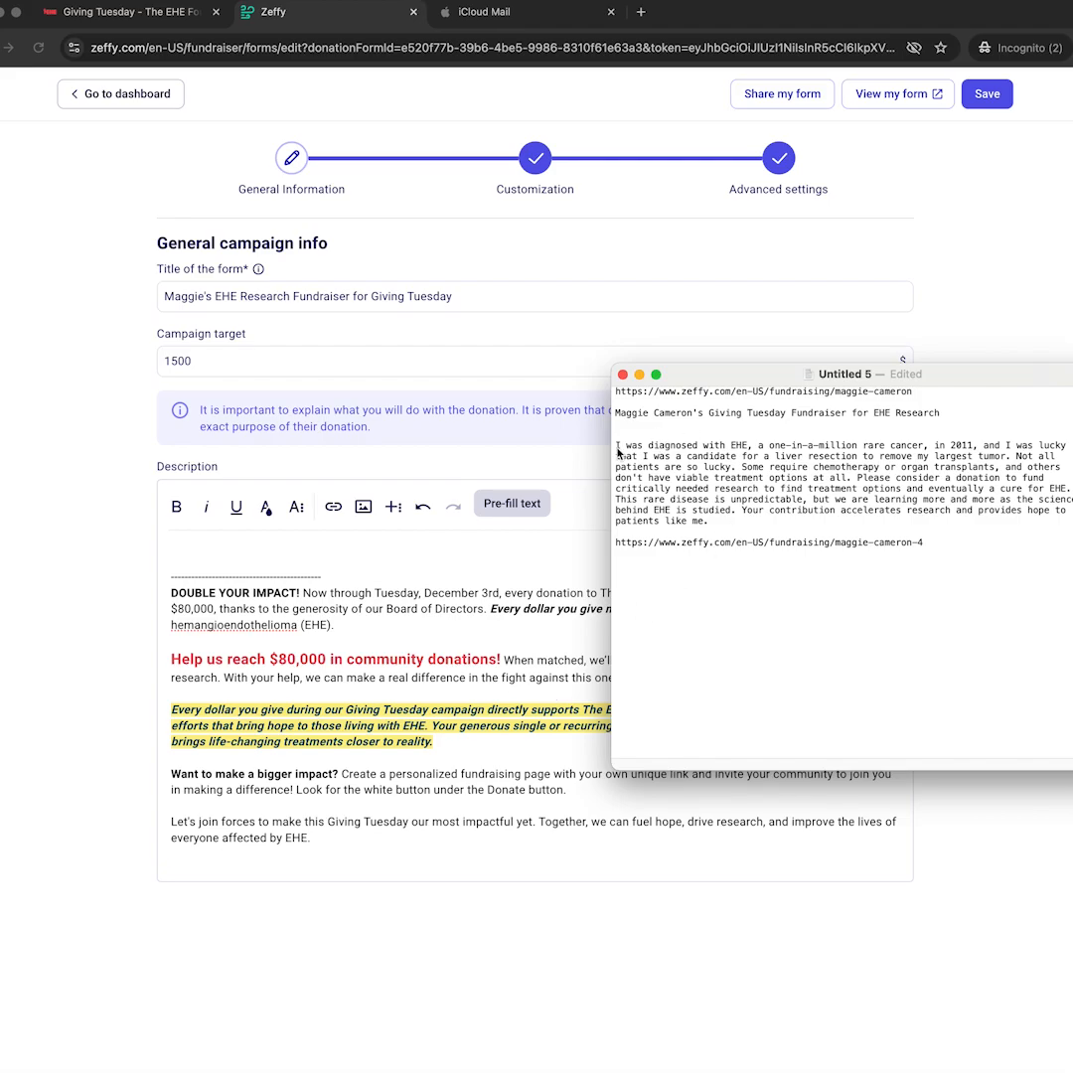
Copy the EHE diagnosis story from TextEdit and paste it on the description's first line, above the divider.
{"action": "left_click_drag", "start_coordinate": [656, 444], "coordinate": [755, 524]}
{"action": "key", "text": "super+c"}
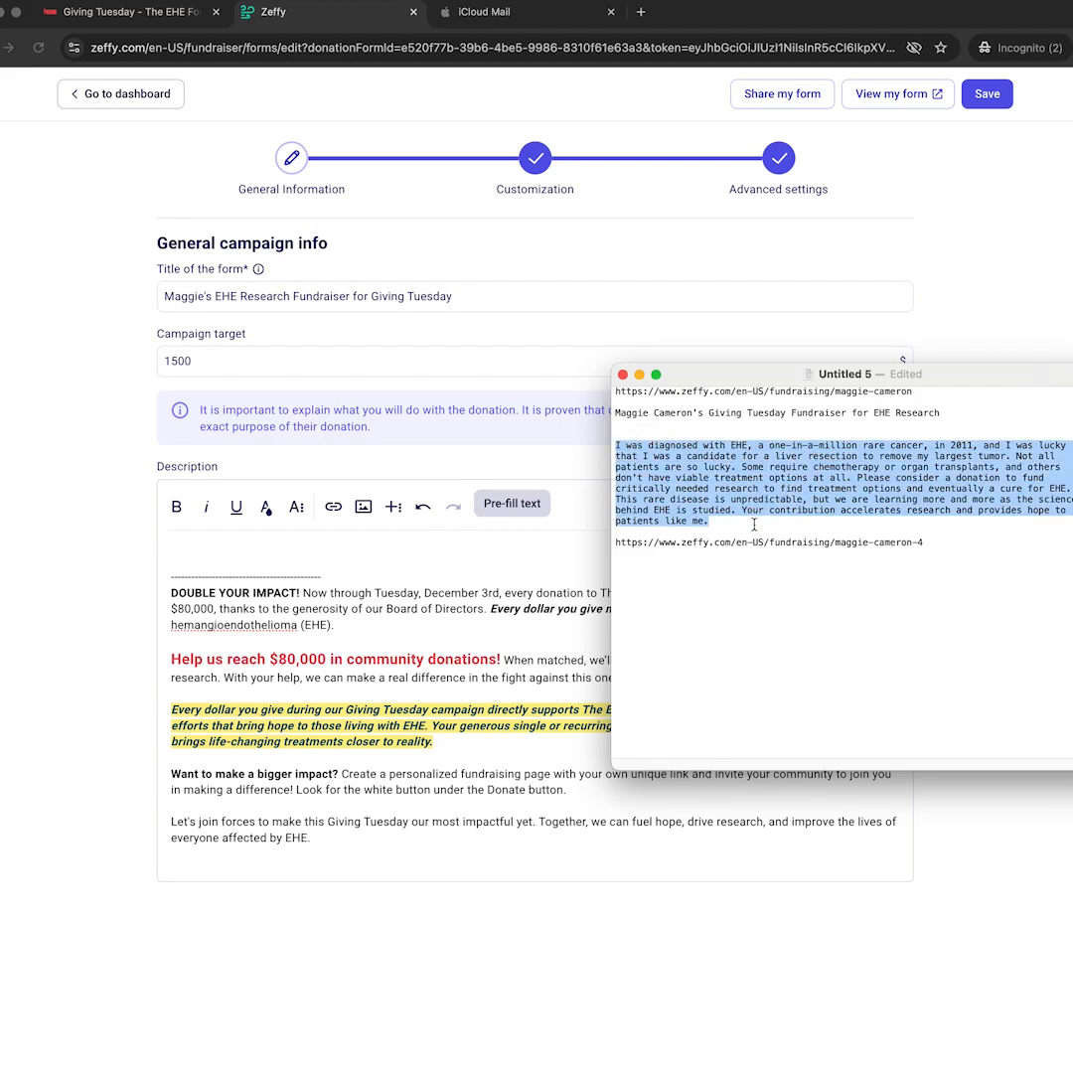
{"action": "left_click", "coordinate": [122, 448]}
{"action": "left_click", "coordinate": [200, 545]}
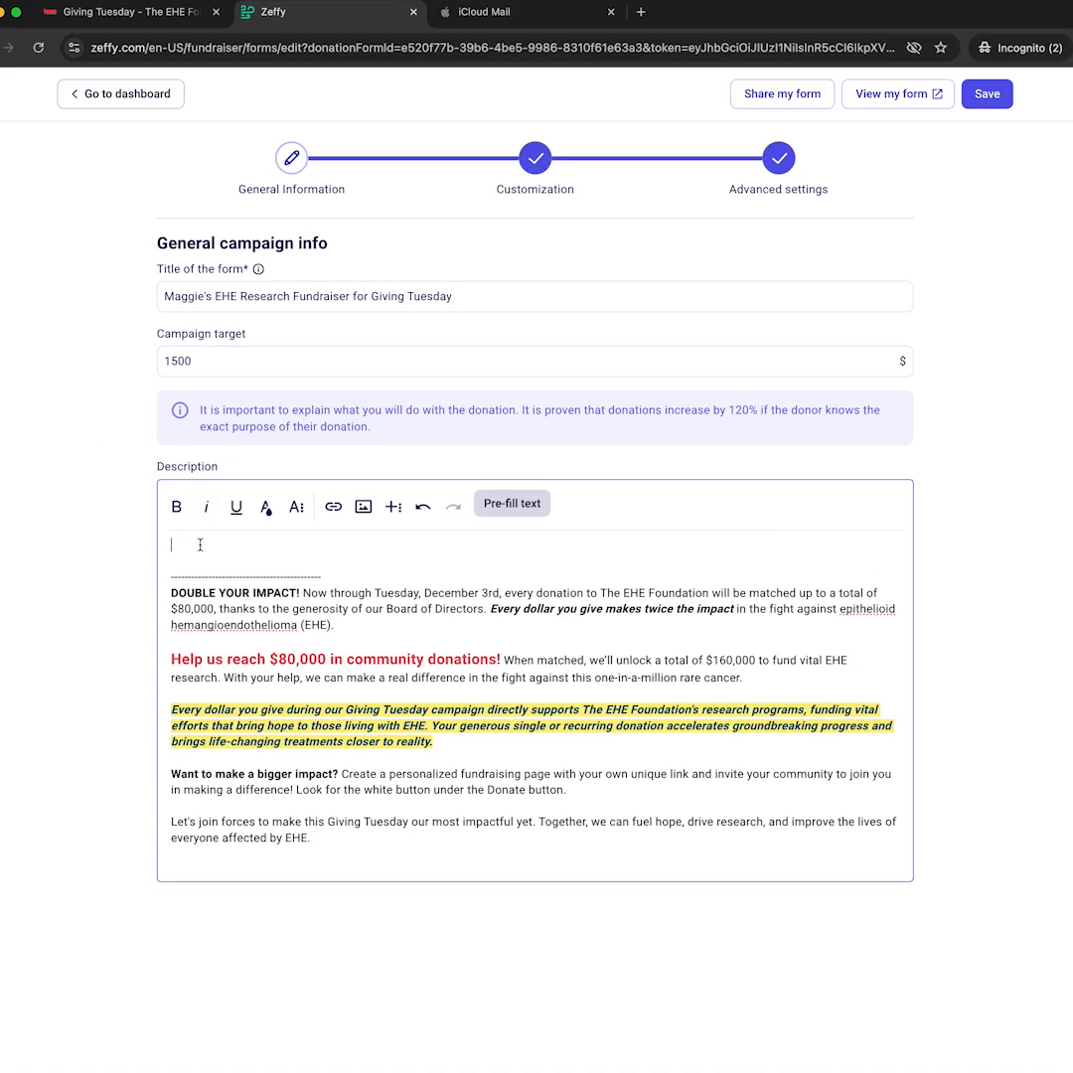
{"action": "key", "text": "super+v"}
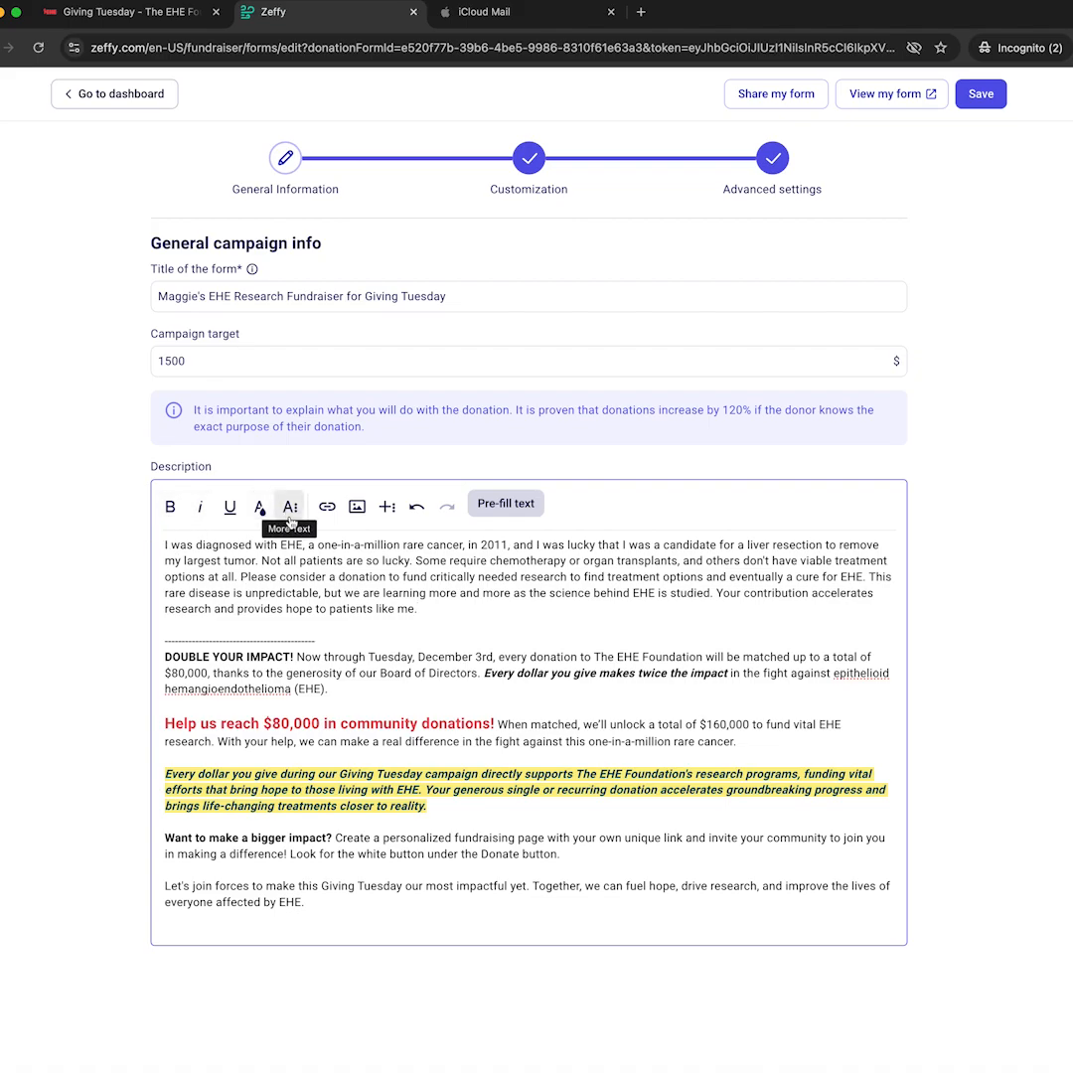
{"action": "left_click_drag", "start_coordinate": [470, 603], "coordinate": [290, 584]}
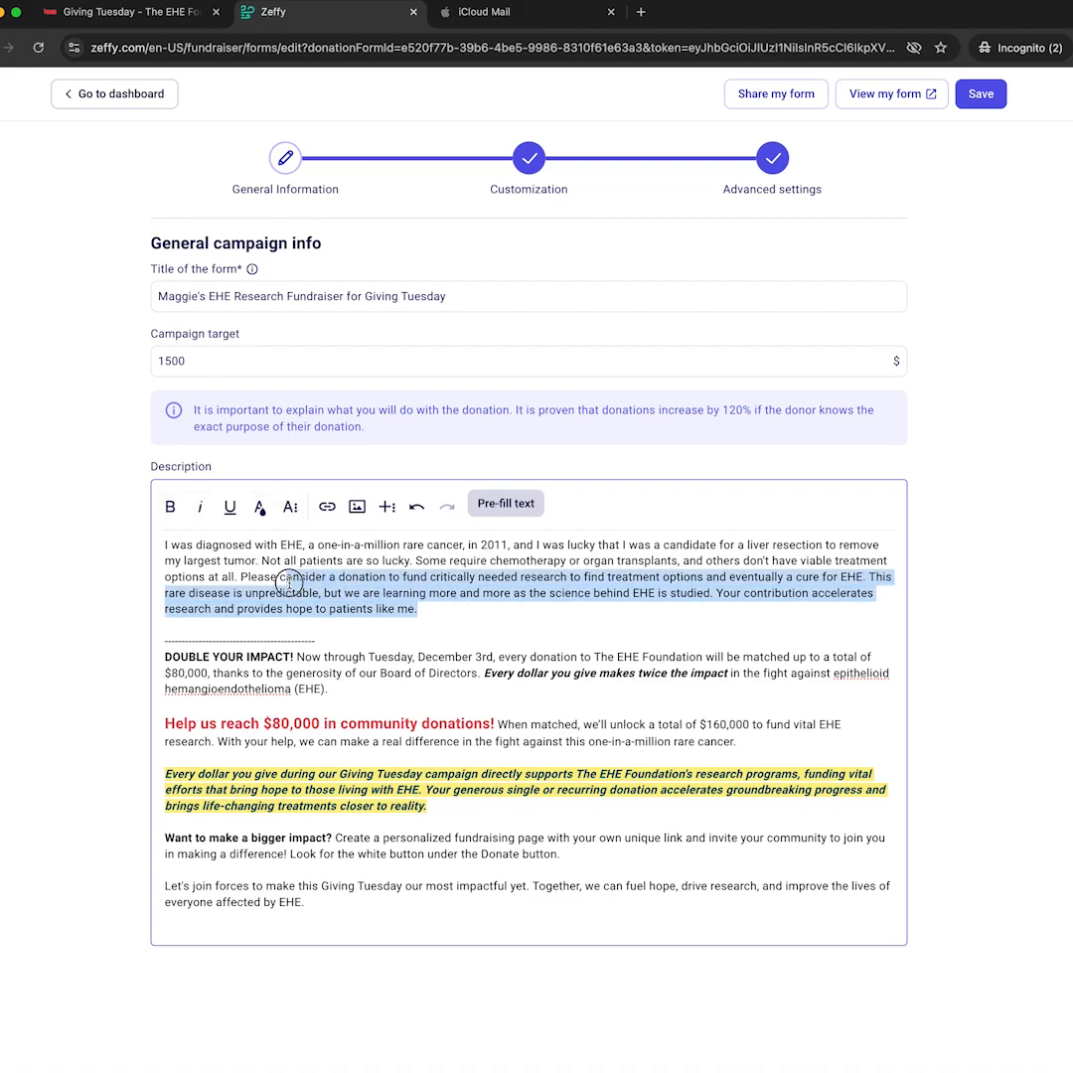
{"action": "left_click", "coordinate": [462, 584]}
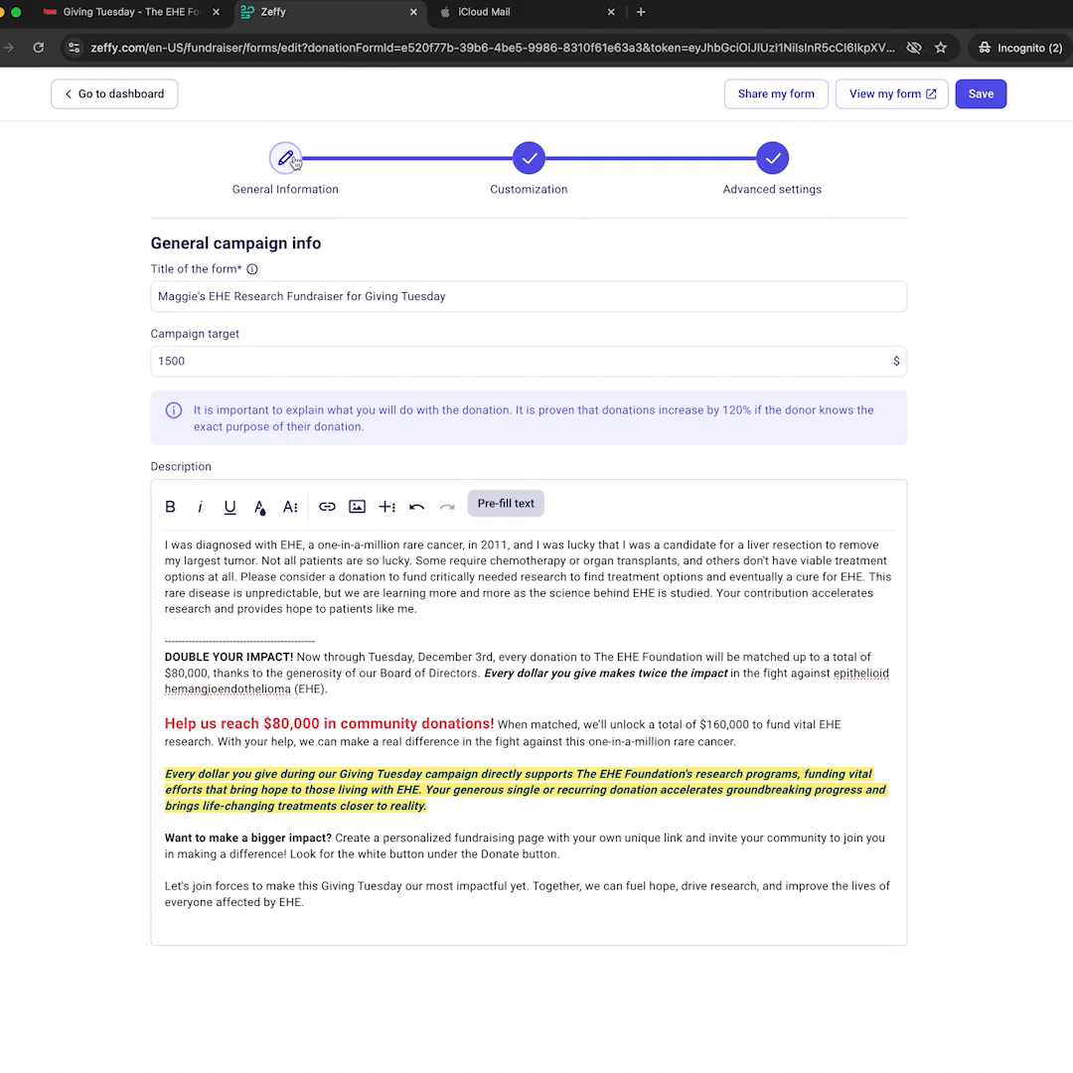
{"action": "left_click", "coordinate": [530, 162]}
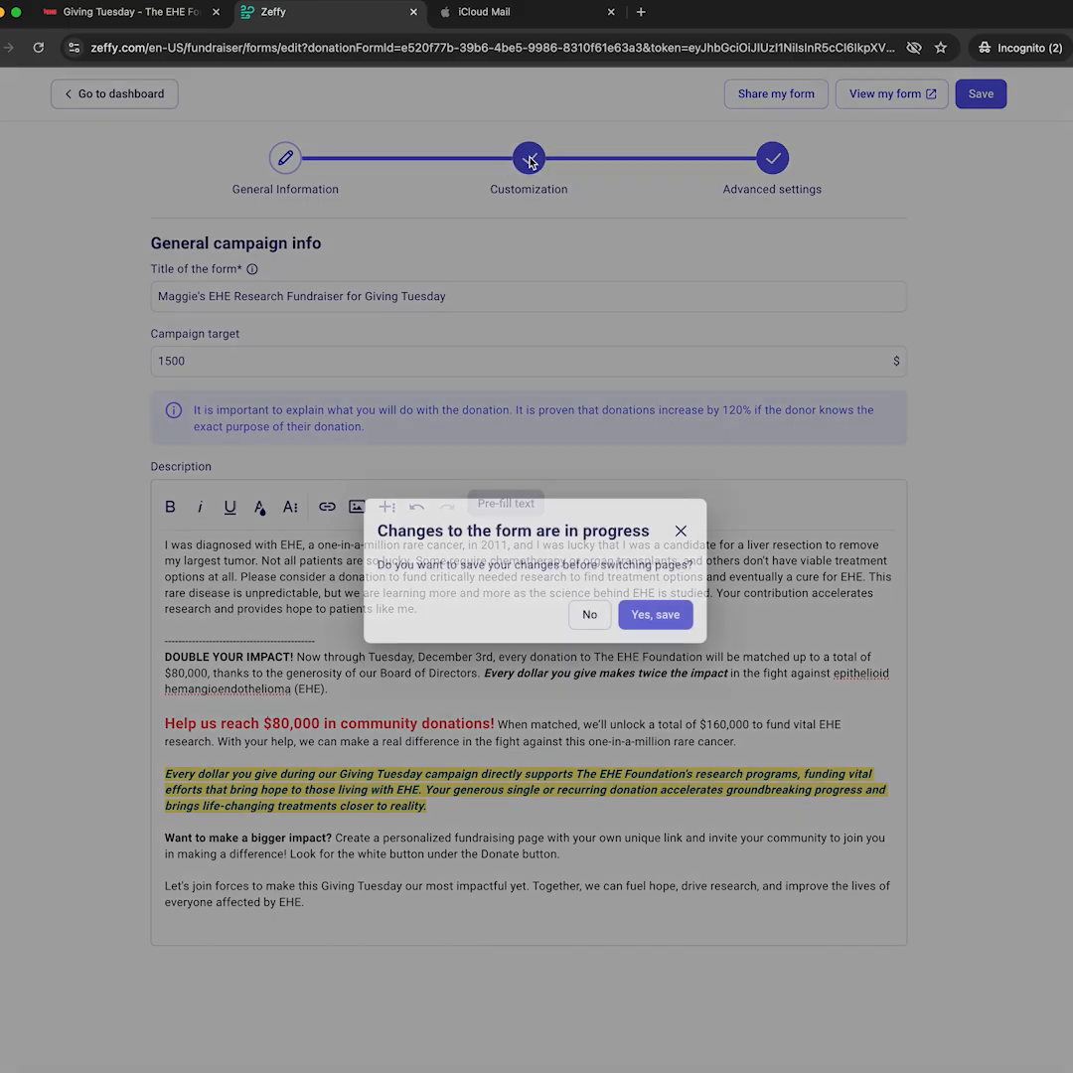
Confirm 'Yes, save' and scroll down to the form colour, profile photo and banner settings.
{"action": "left_click", "coordinate": [649, 616]}
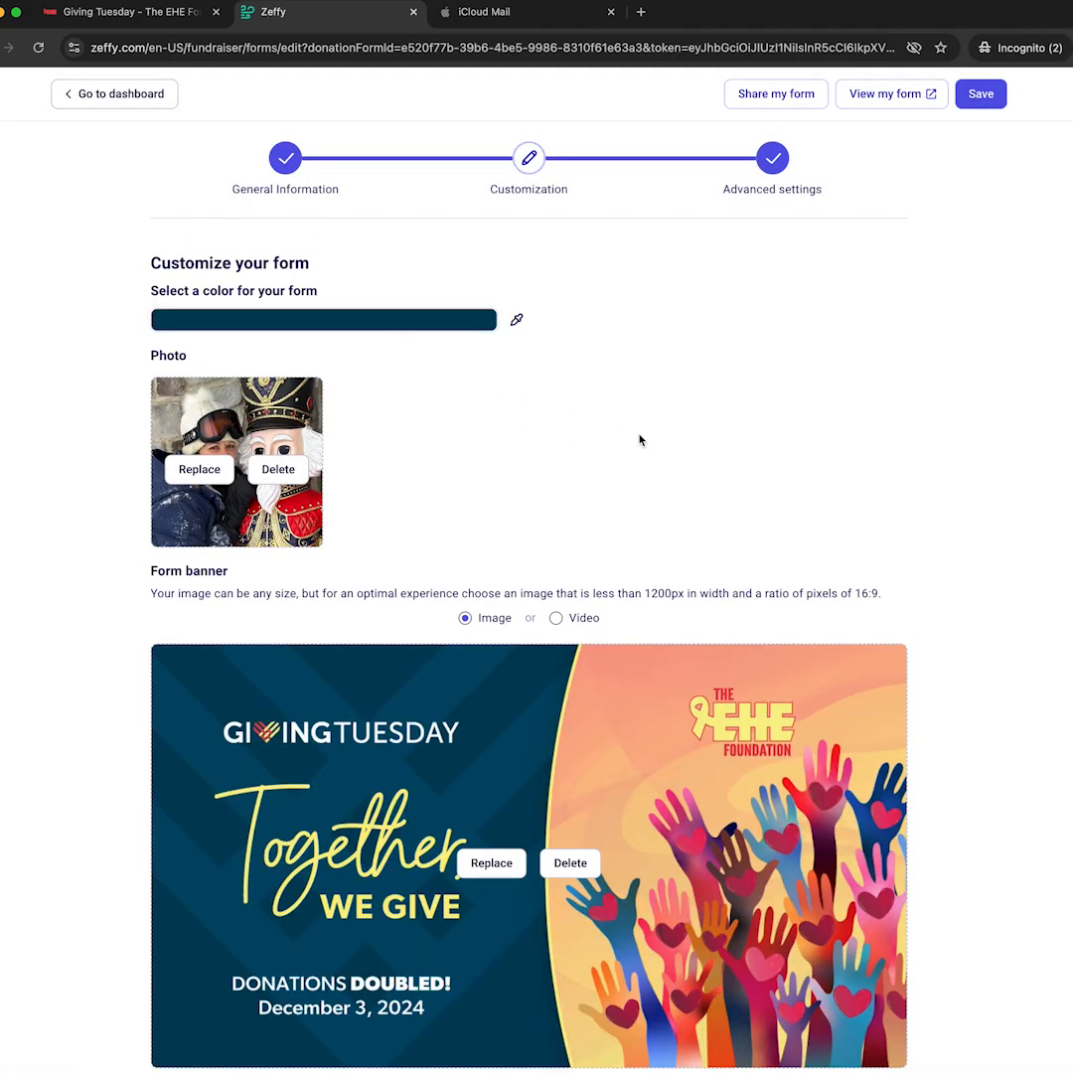
{"action": "scroll", "coordinate": [563, 423], "scroll_direction": "down", "scroll_amount": 3}
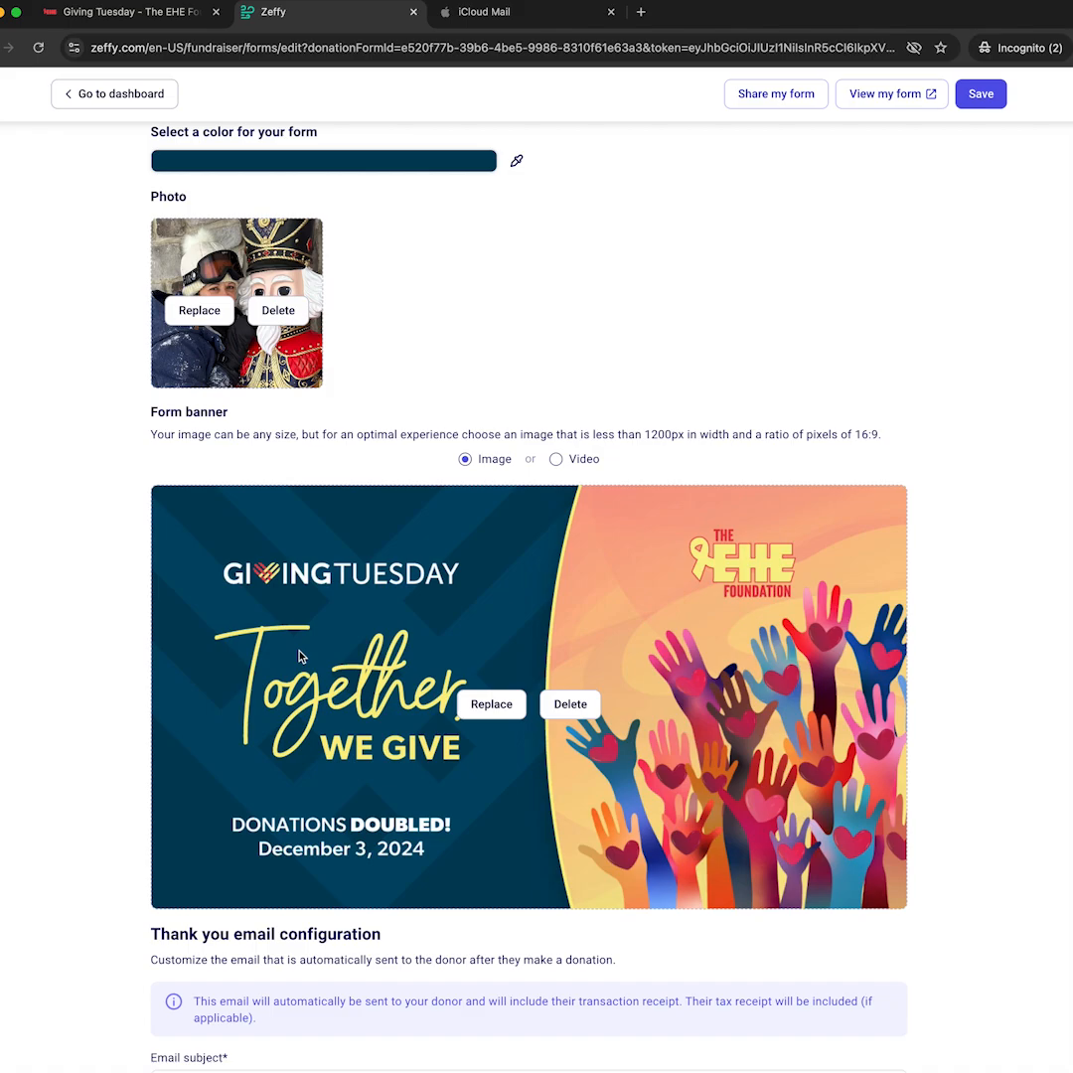
Swap the form banner for kids-wedding.jpg and save the cropped photo.
{"action": "left_click", "coordinate": [492, 704]}
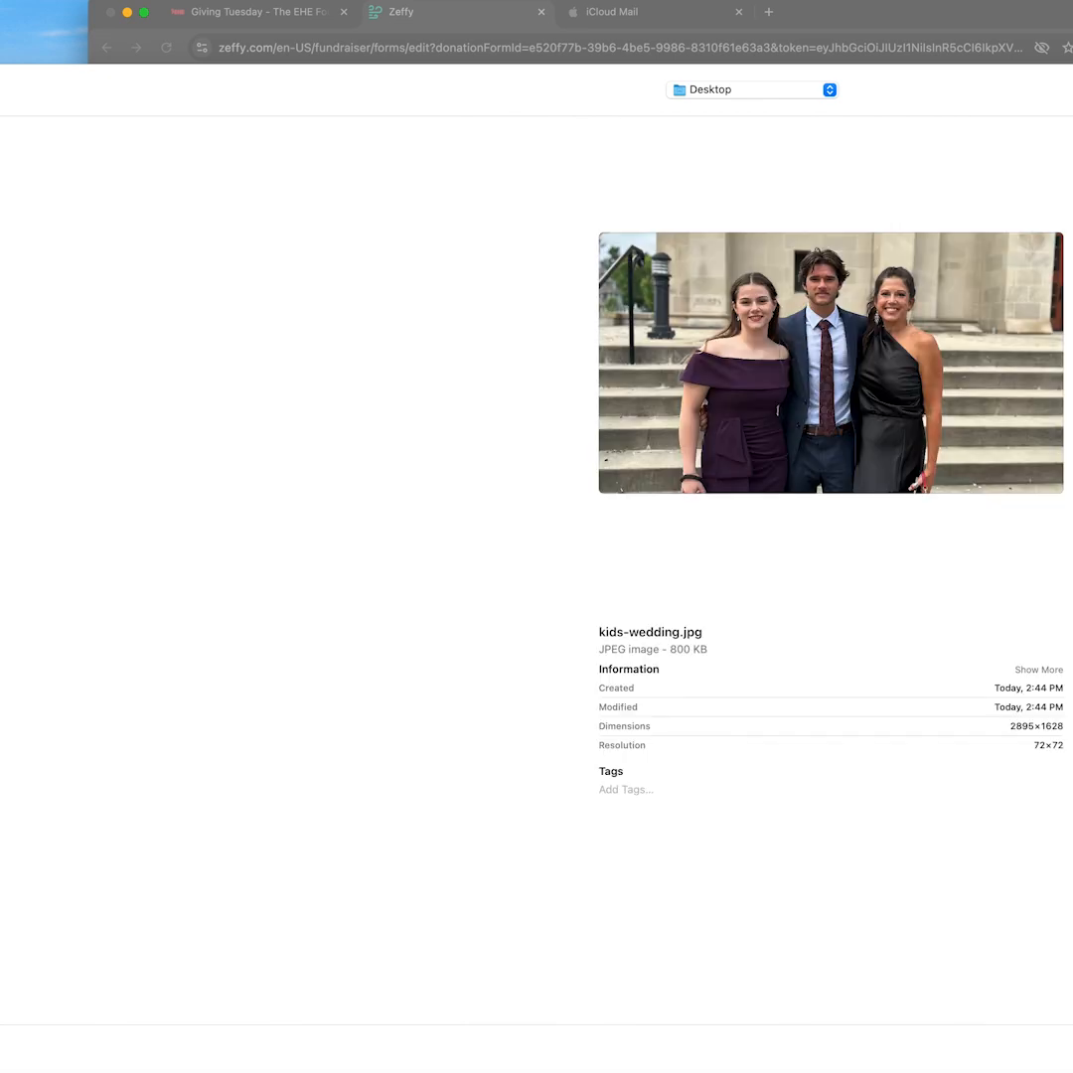
{"action": "key", "text": "Return"}
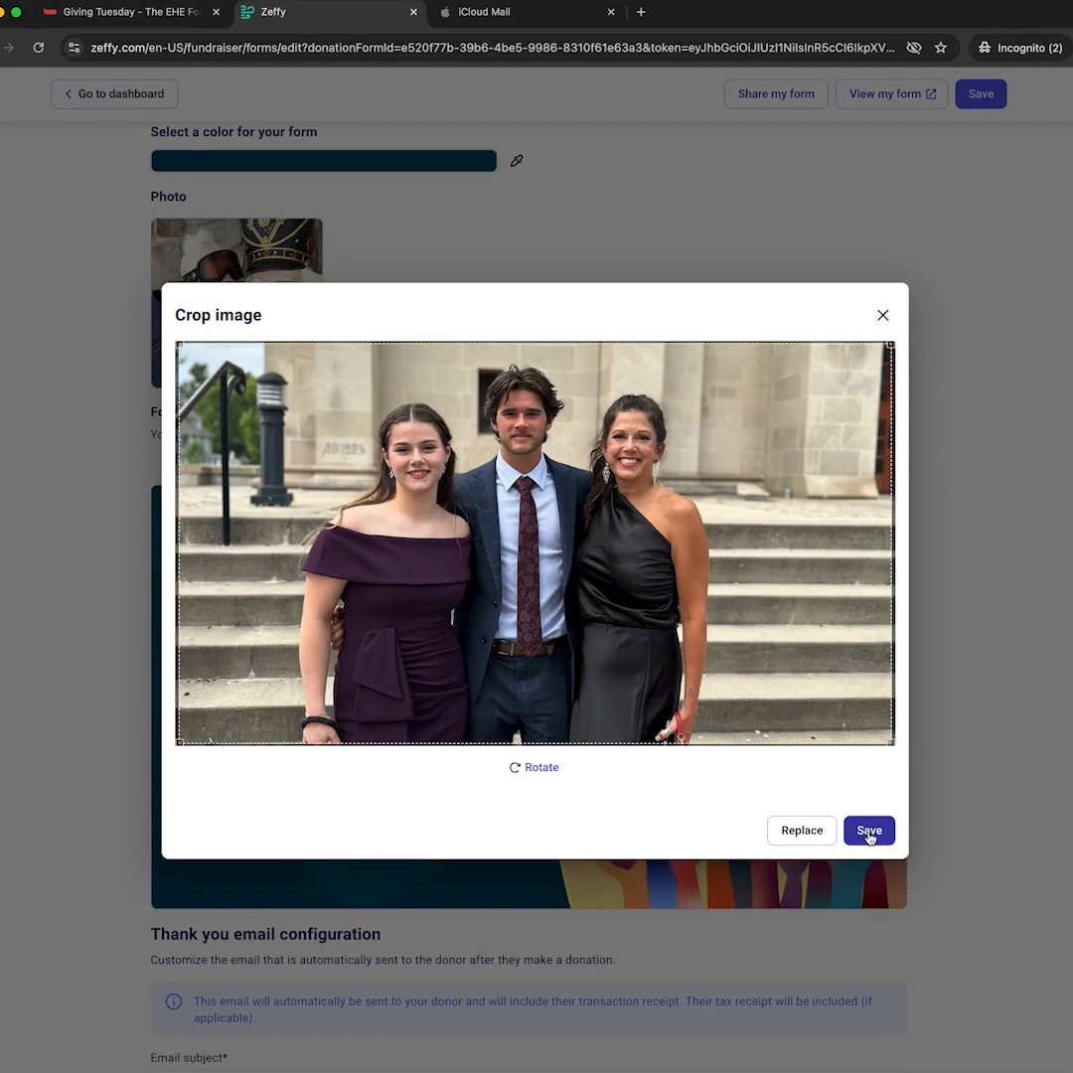
{"action": "left_click", "coordinate": [869, 833]}
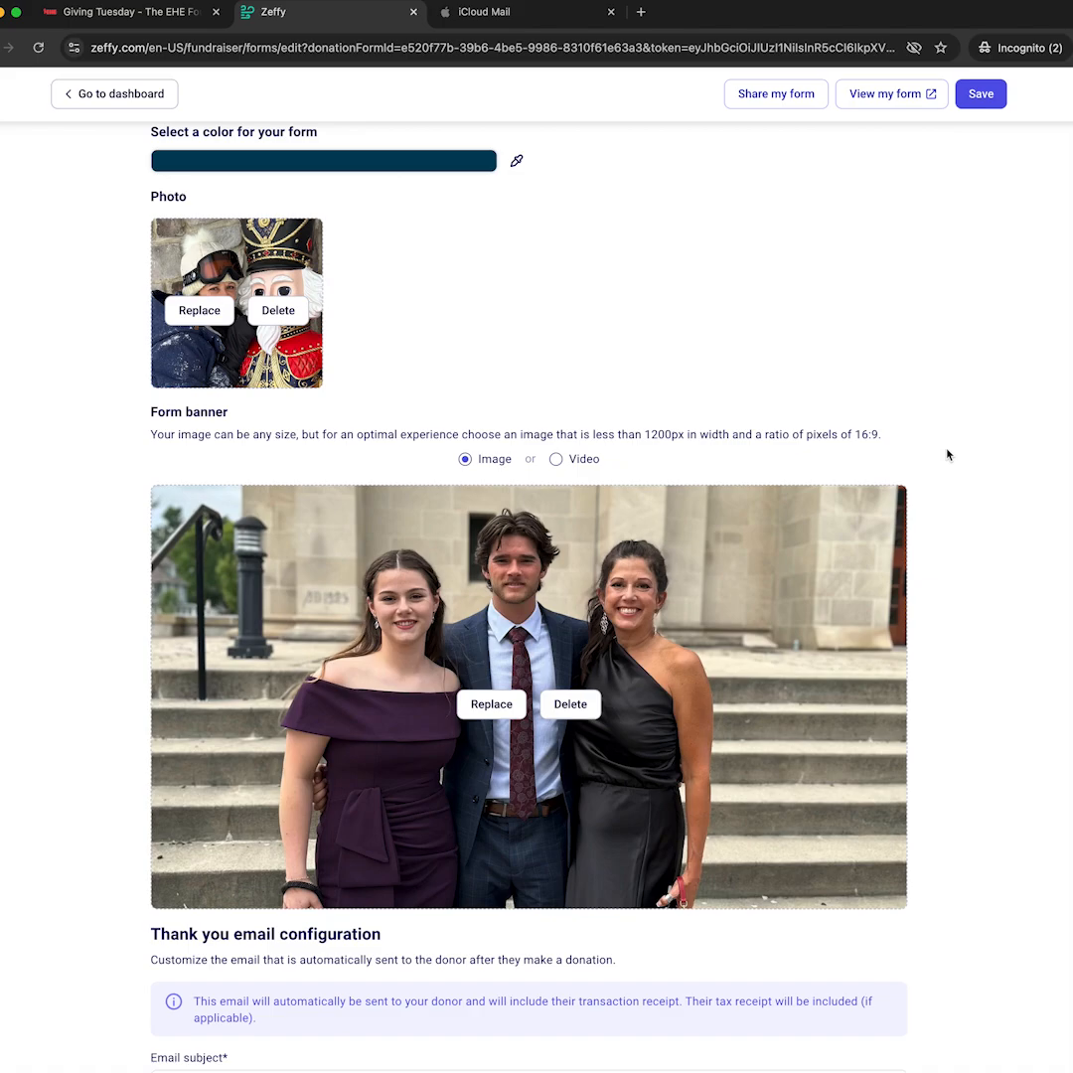
{"action": "scroll", "coordinate": [766, 656], "scroll_direction": "down", "scroll_amount": 2}
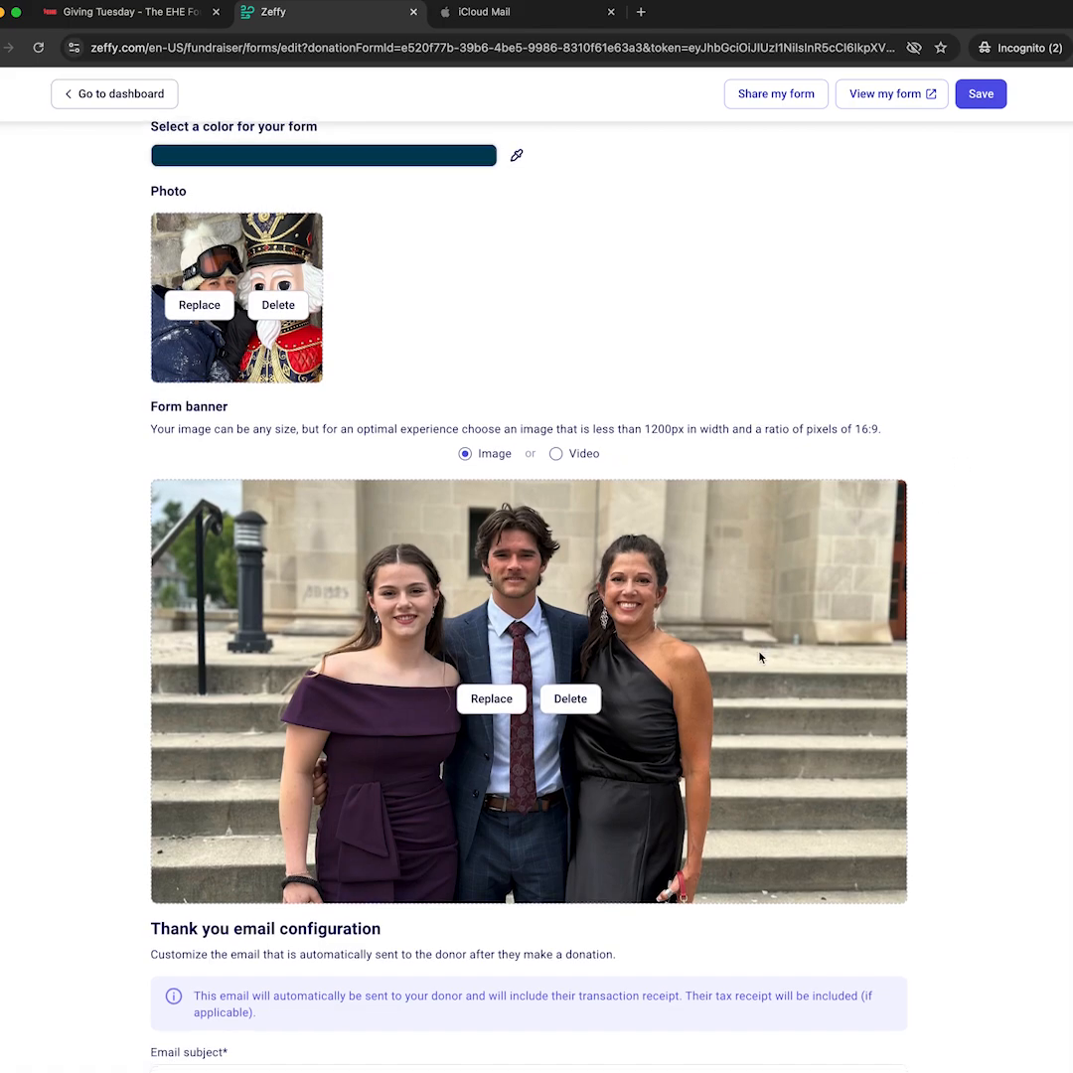
{"action": "scroll", "coordinate": [764, 662], "scroll_direction": "down", "scroll_amount": 6}
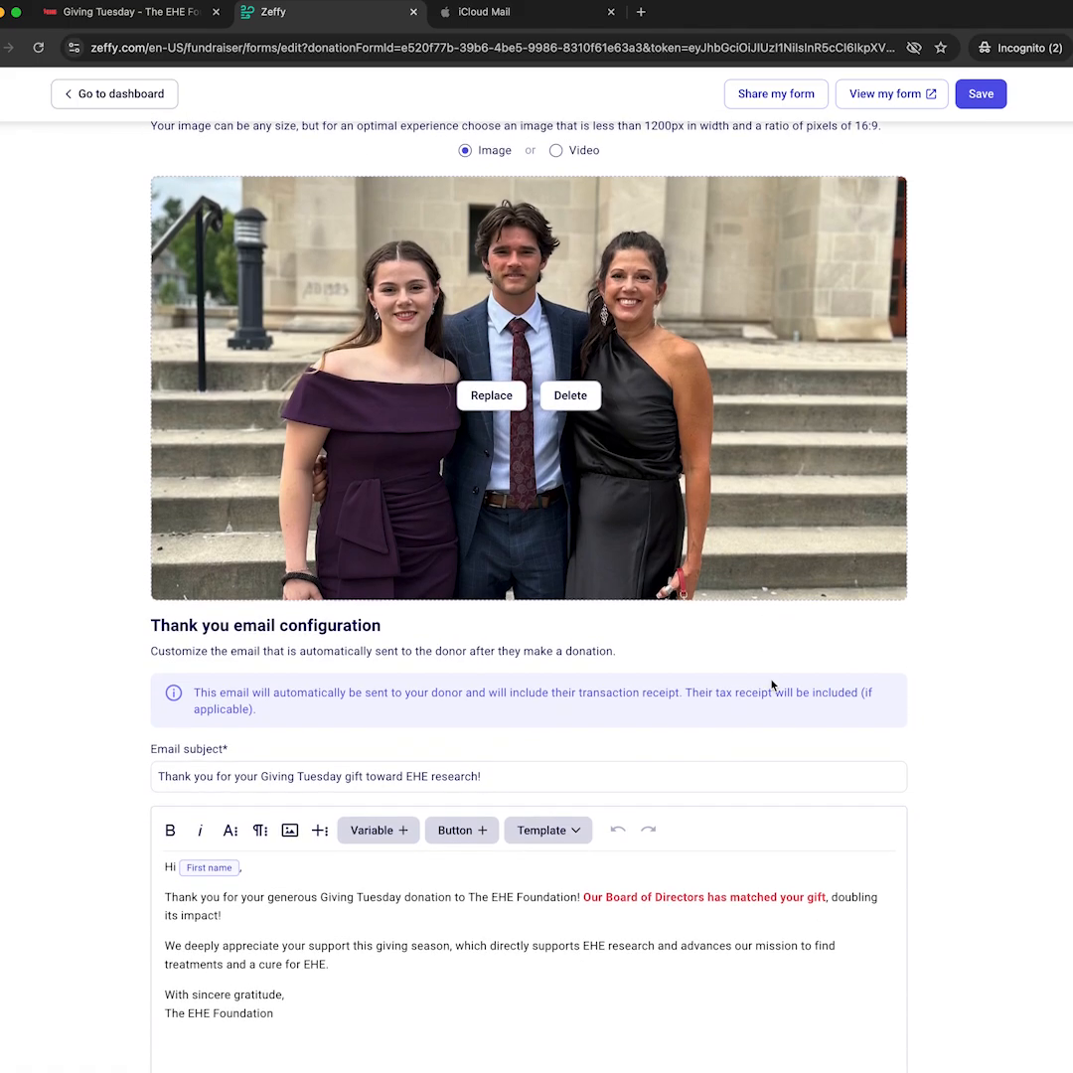
{"action": "scroll", "coordinate": [773, 685], "scroll_direction": "down", "scroll_amount": 3}
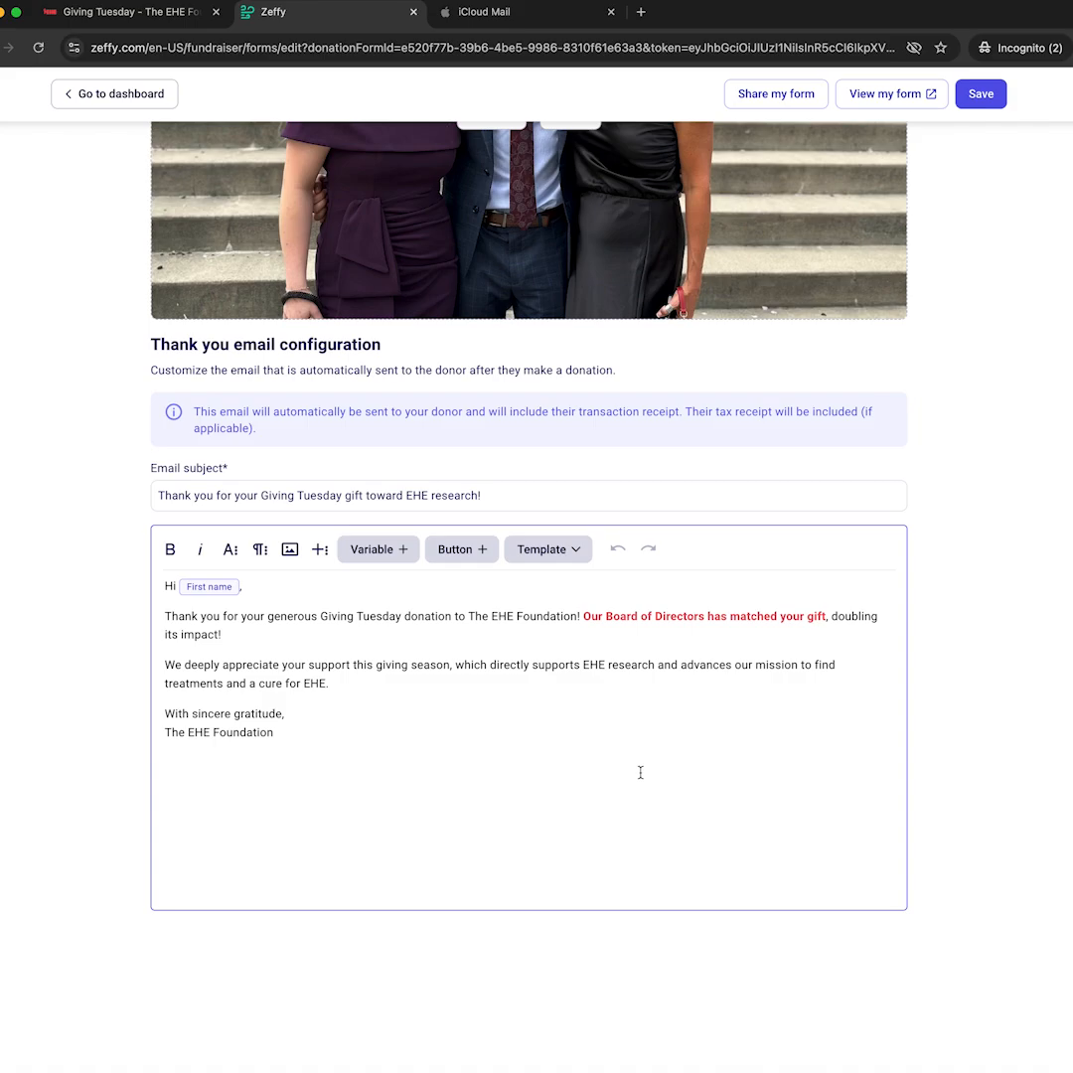
{"action": "scroll", "coordinate": [640, 772], "scroll_direction": "up", "scroll_amount": 10}
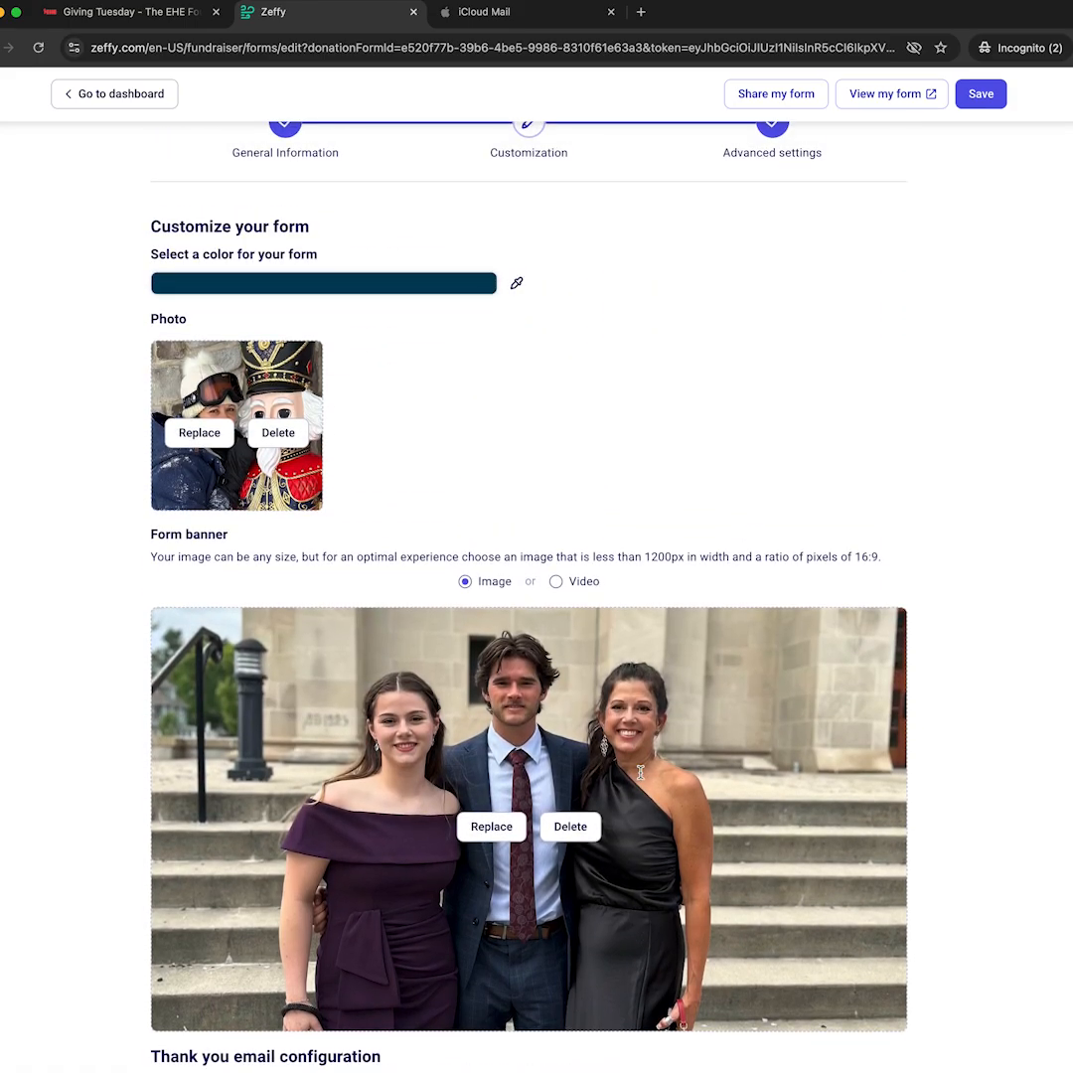
{"action": "scroll", "coordinate": [697, 453], "scroll_direction": "up", "scroll_amount": 1}
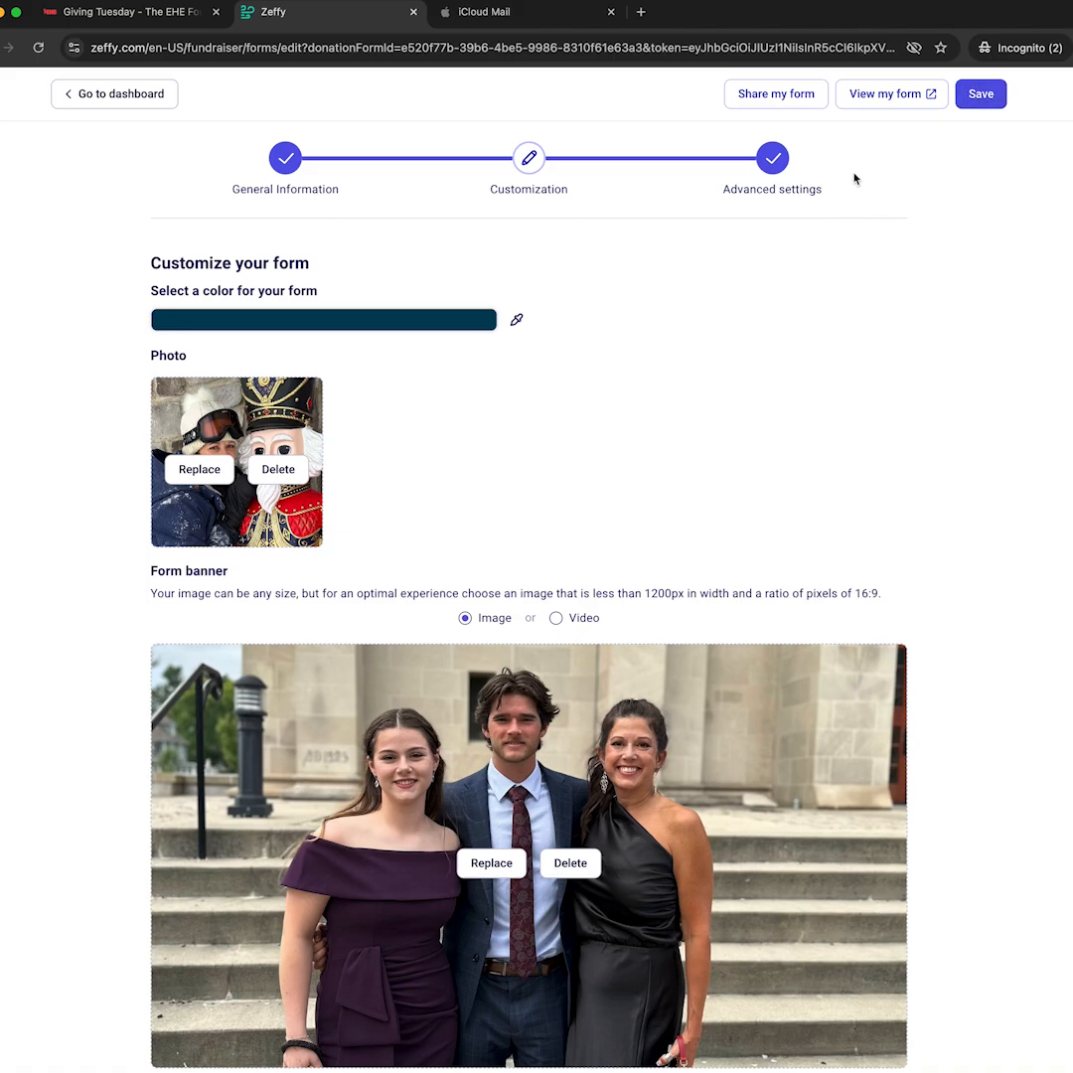
Review the public EHE Research Fundraiser page's title, story and URL in a new tab, then return to the editor.
{"action": "left_click", "coordinate": [886, 96]}
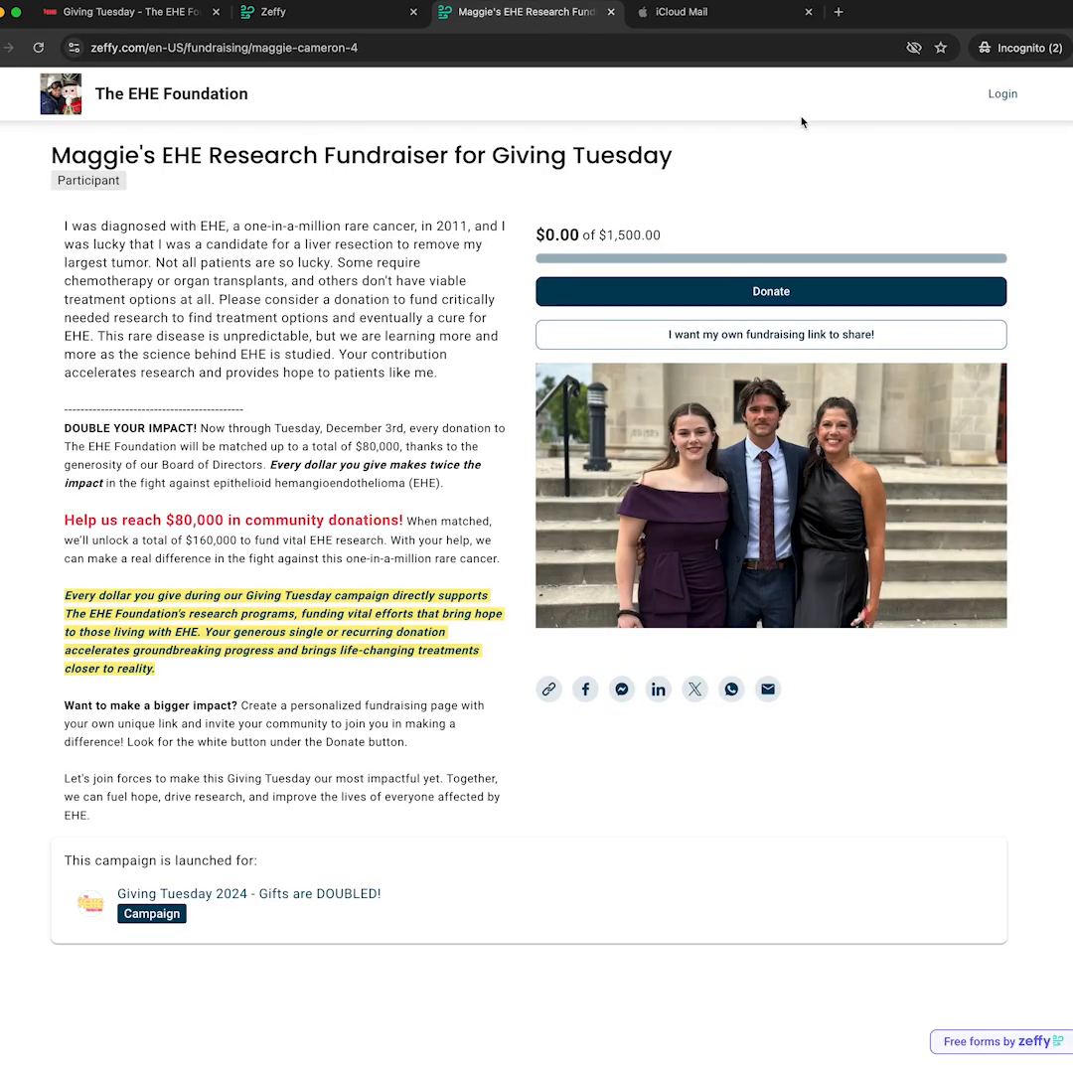
{"action": "left_click_drag", "start_coordinate": [53, 155], "coordinate": [661, 153]}
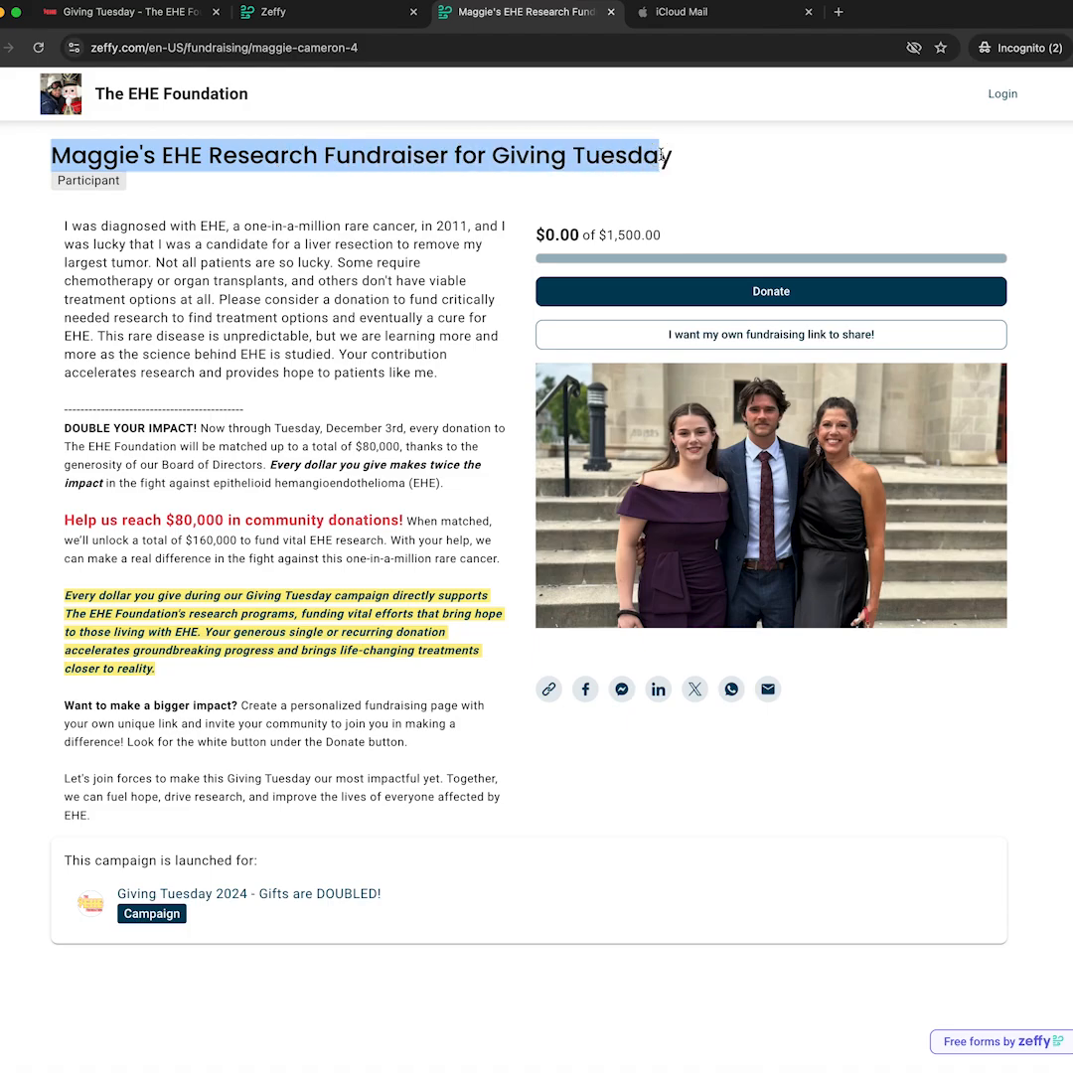
{"action": "left_click", "coordinate": [750, 165]}
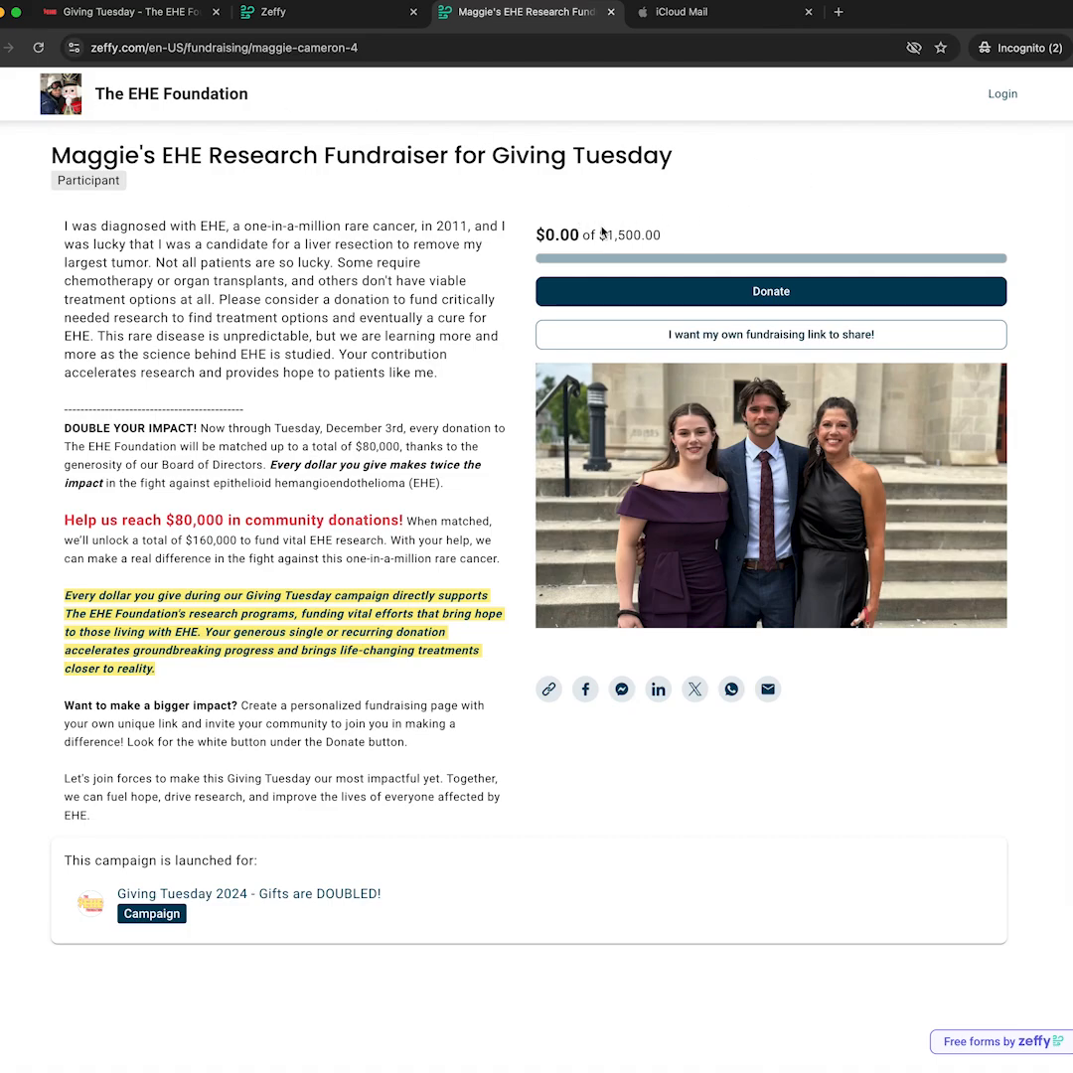
{"action": "left_click_drag", "start_coordinate": [65, 429], "coordinate": [384, 794]}
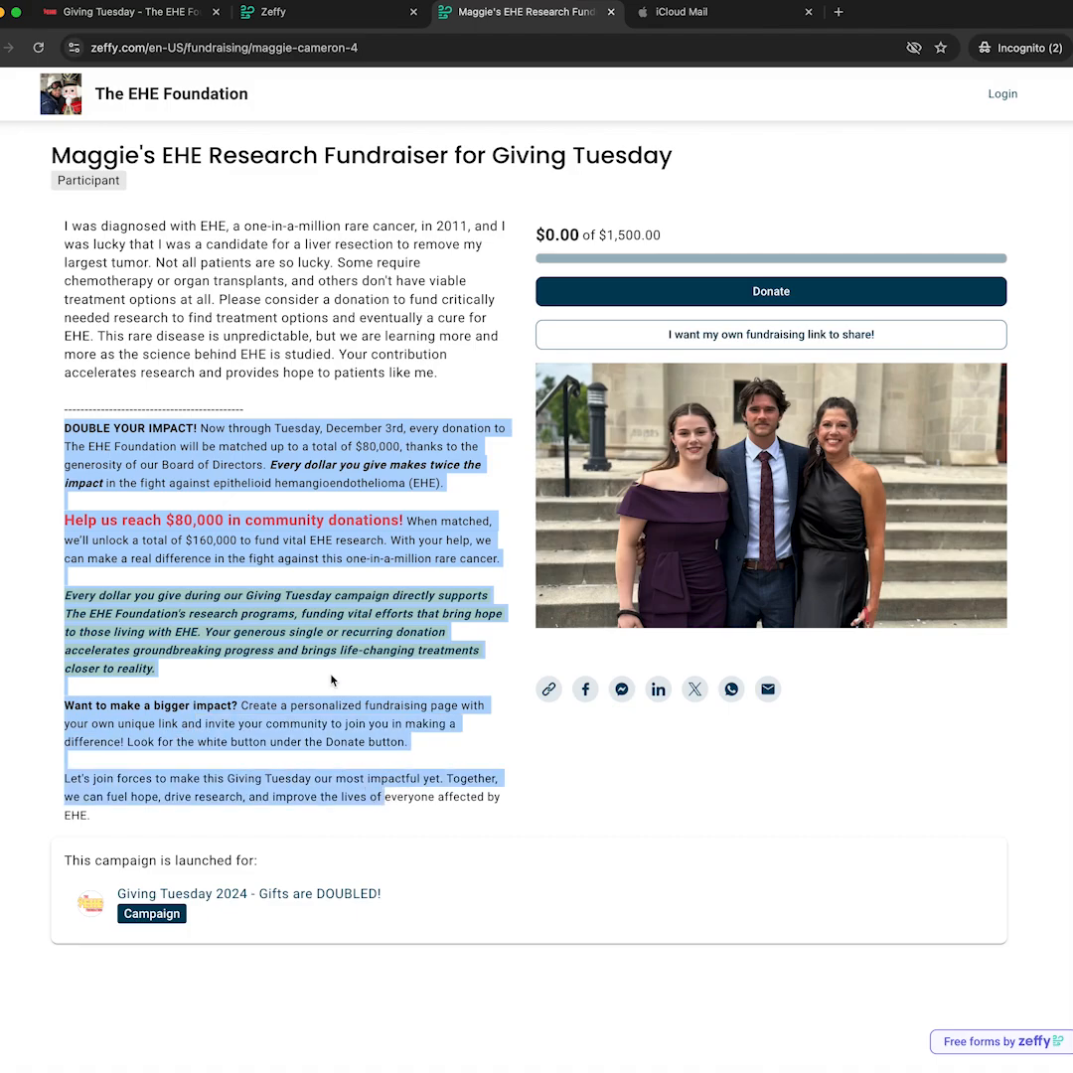
{"action": "left_click", "coordinate": [257, 503]}
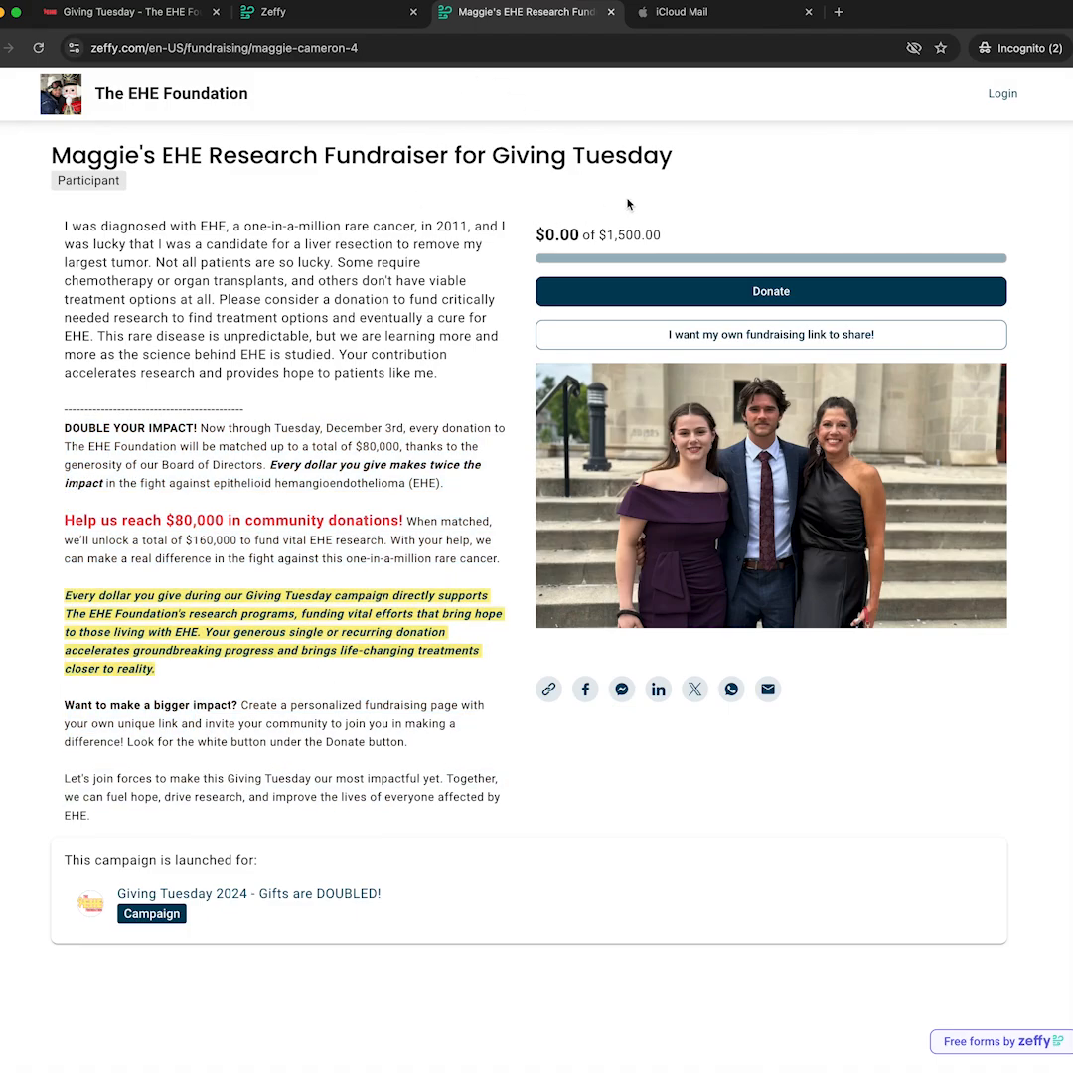
{"action": "left_click", "coordinate": [365, 47]}
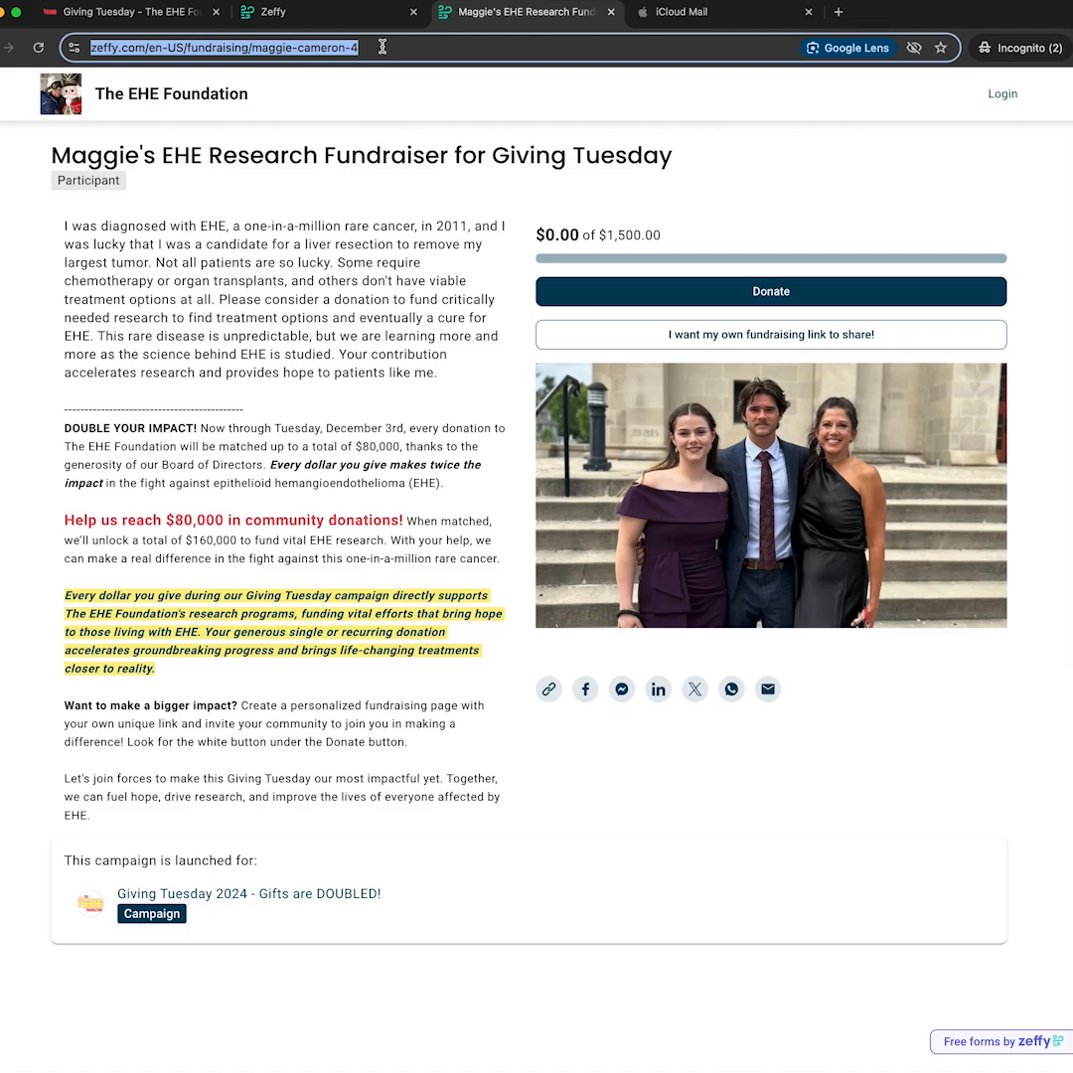
{"action": "left_click", "coordinate": [307, 20]}
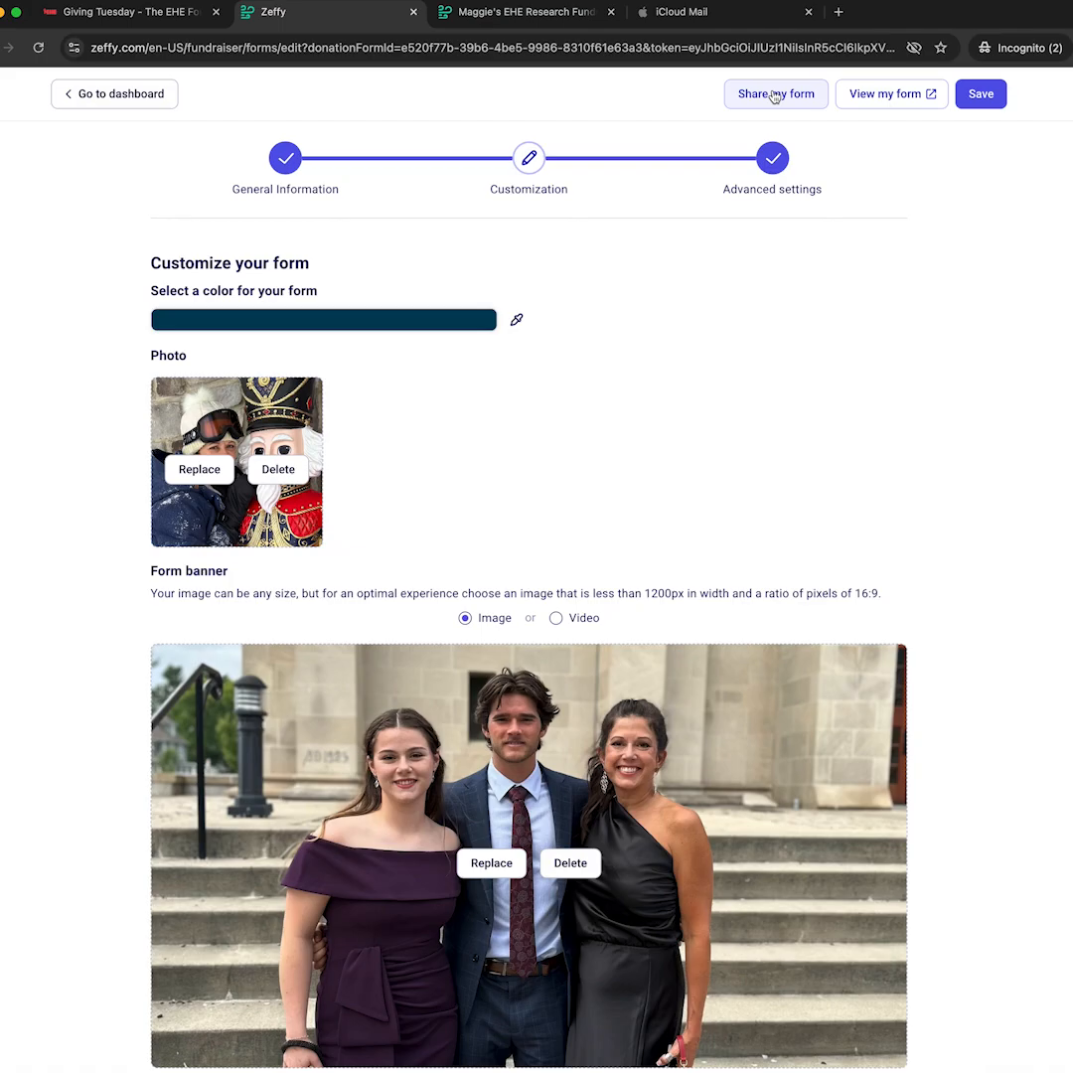
Open the form's sharing options and inspect the share link.
{"action": "left_click", "coordinate": [483, 20]}
{"action": "left_click", "coordinate": [298, 12]}
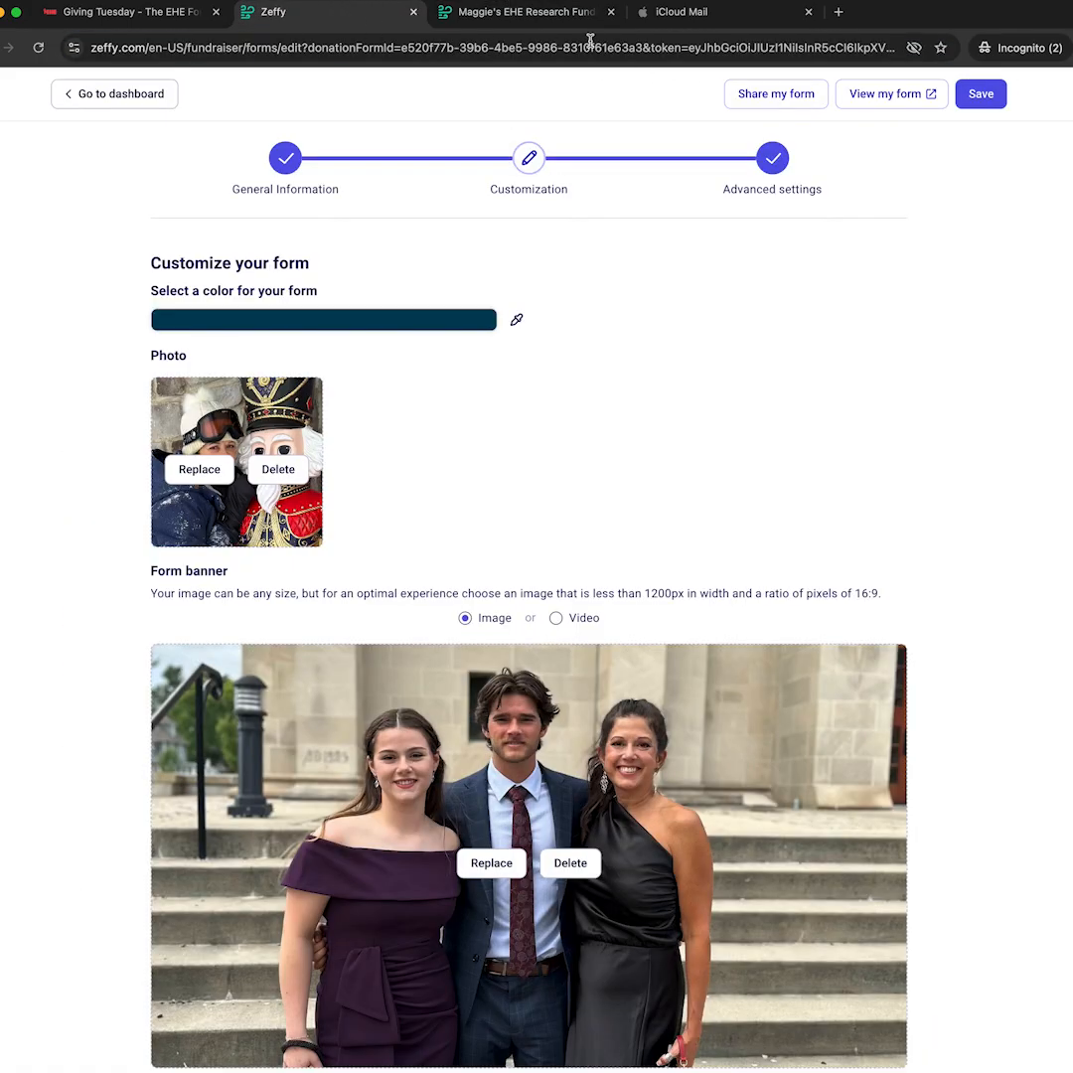
{"action": "left_click", "coordinate": [778, 99]}
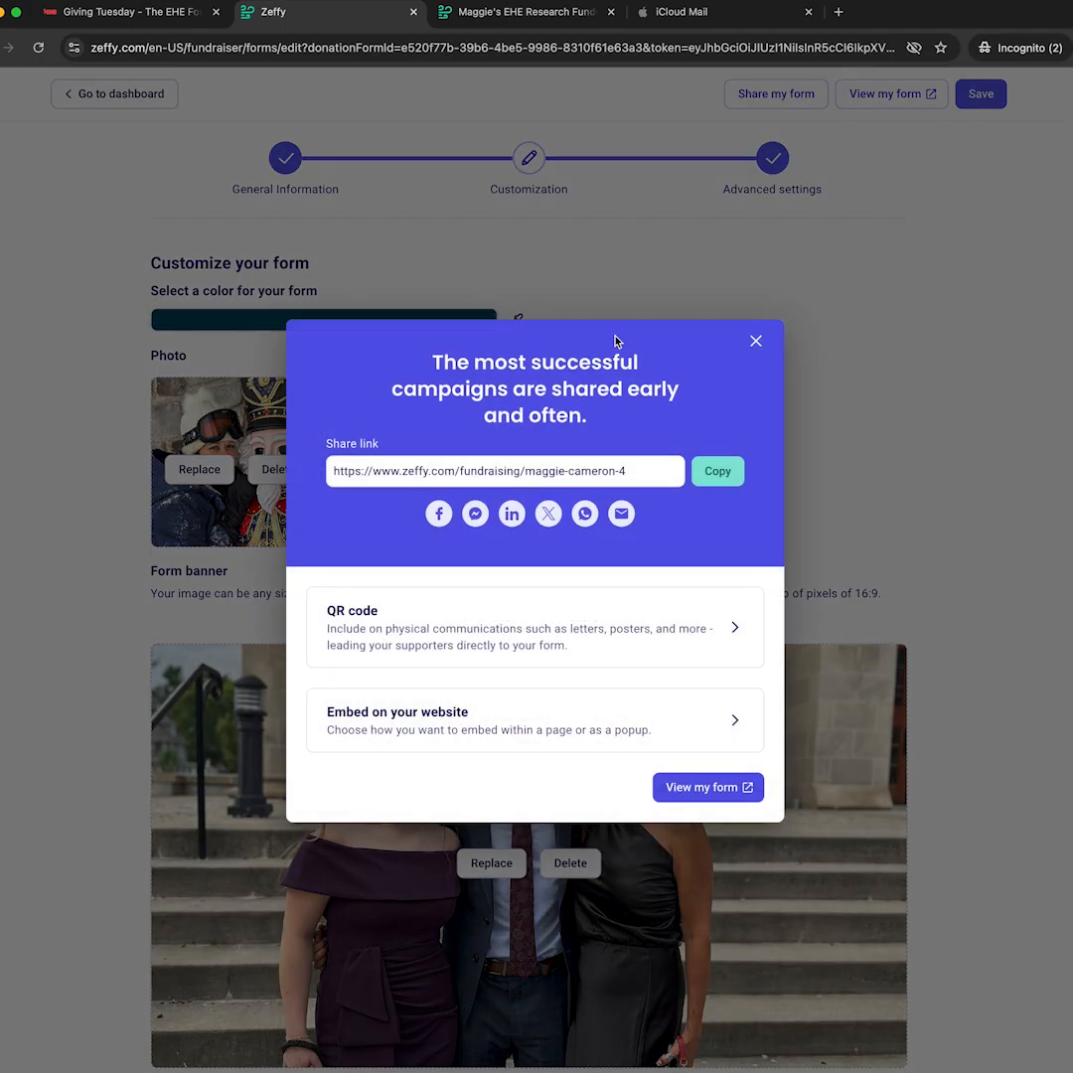
{"action": "left_click_drag", "start_coordinate": [598, 475], "coordinate": [321, 472]}
{"action": "left_click", "coordinate": [642, 468]}
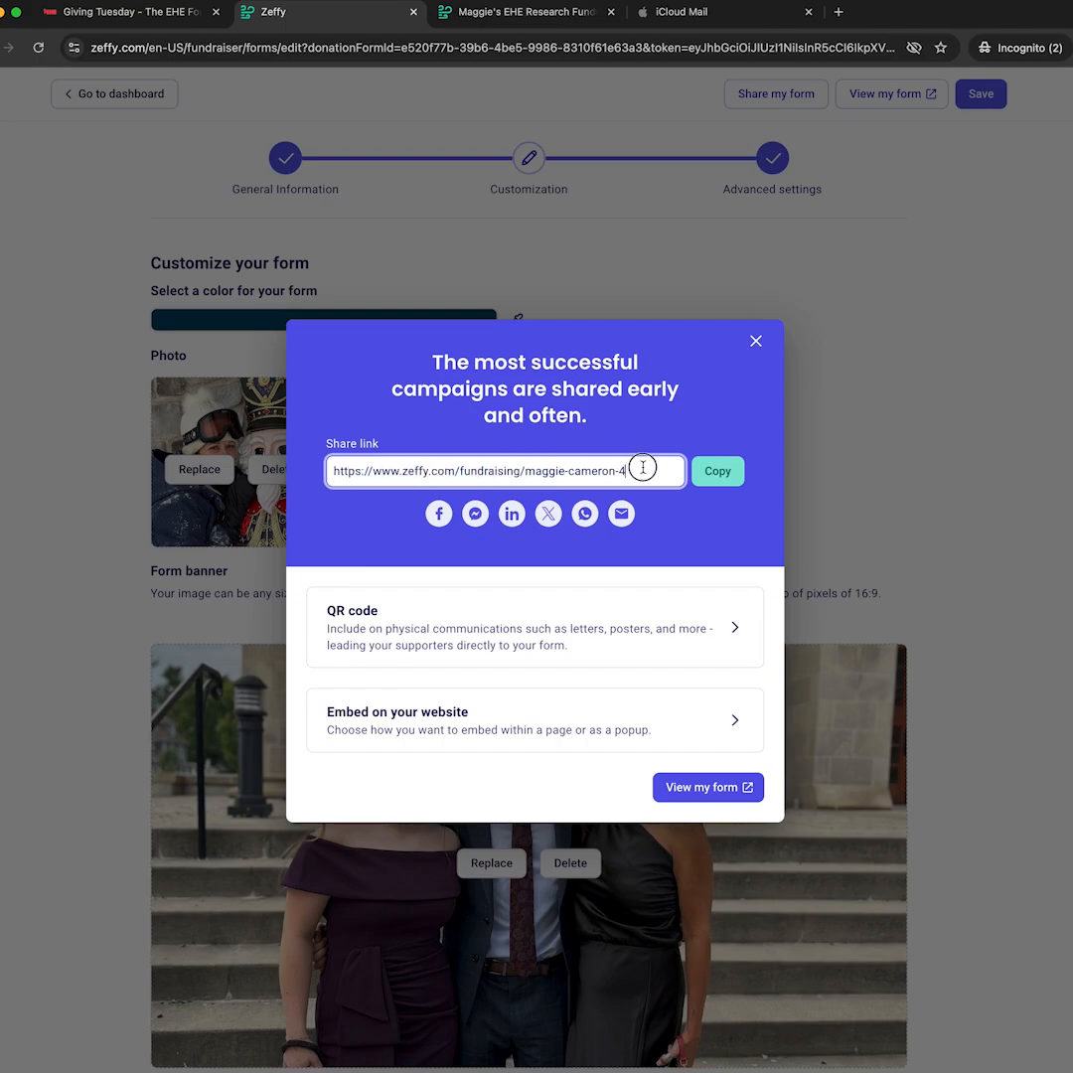
{"action": "left_click", "coordinate": [680, 513]}
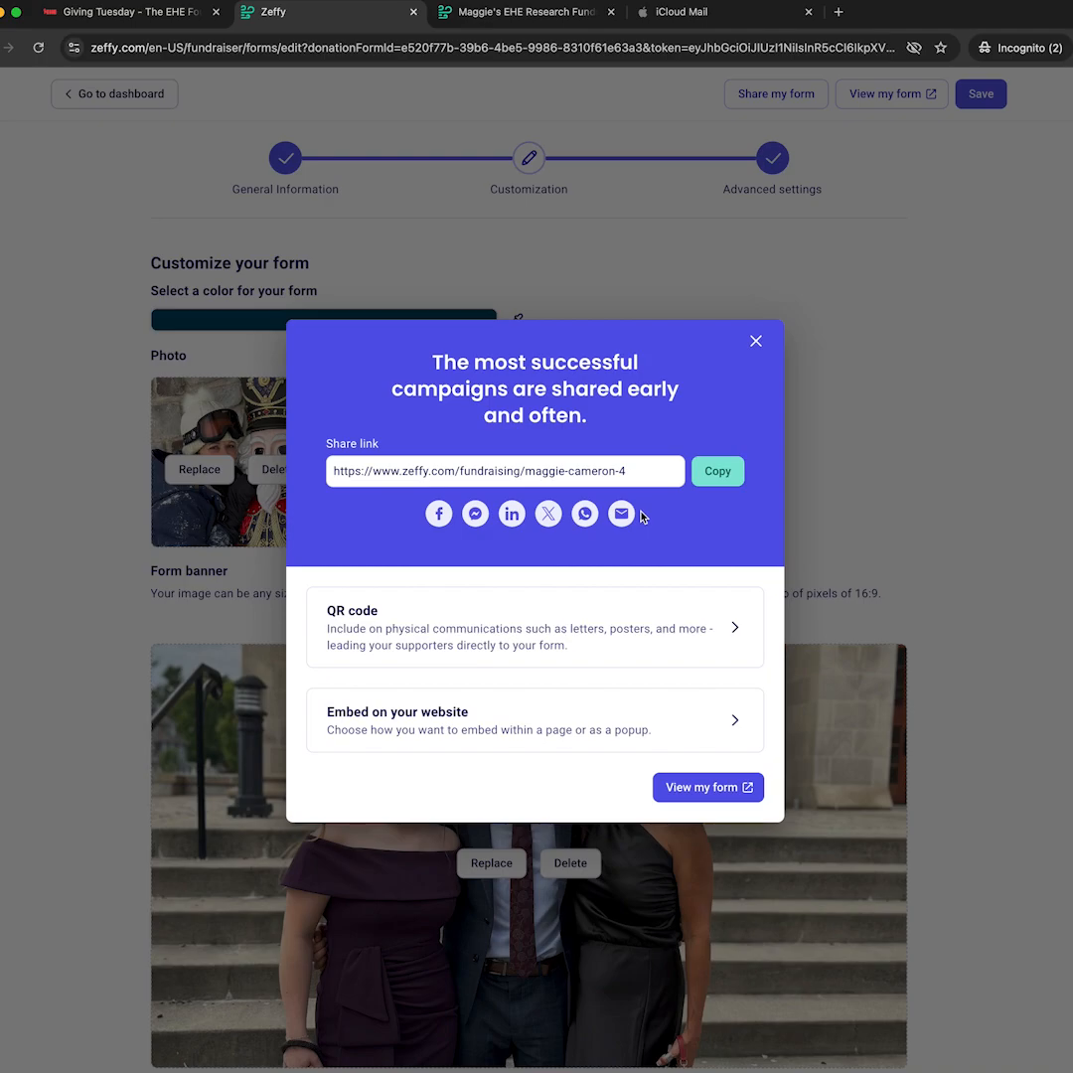
View the form's QR code, close the sharing options and return to the live fundraiser page.
{"action": "left_click", "coordinate": [569, 641]}
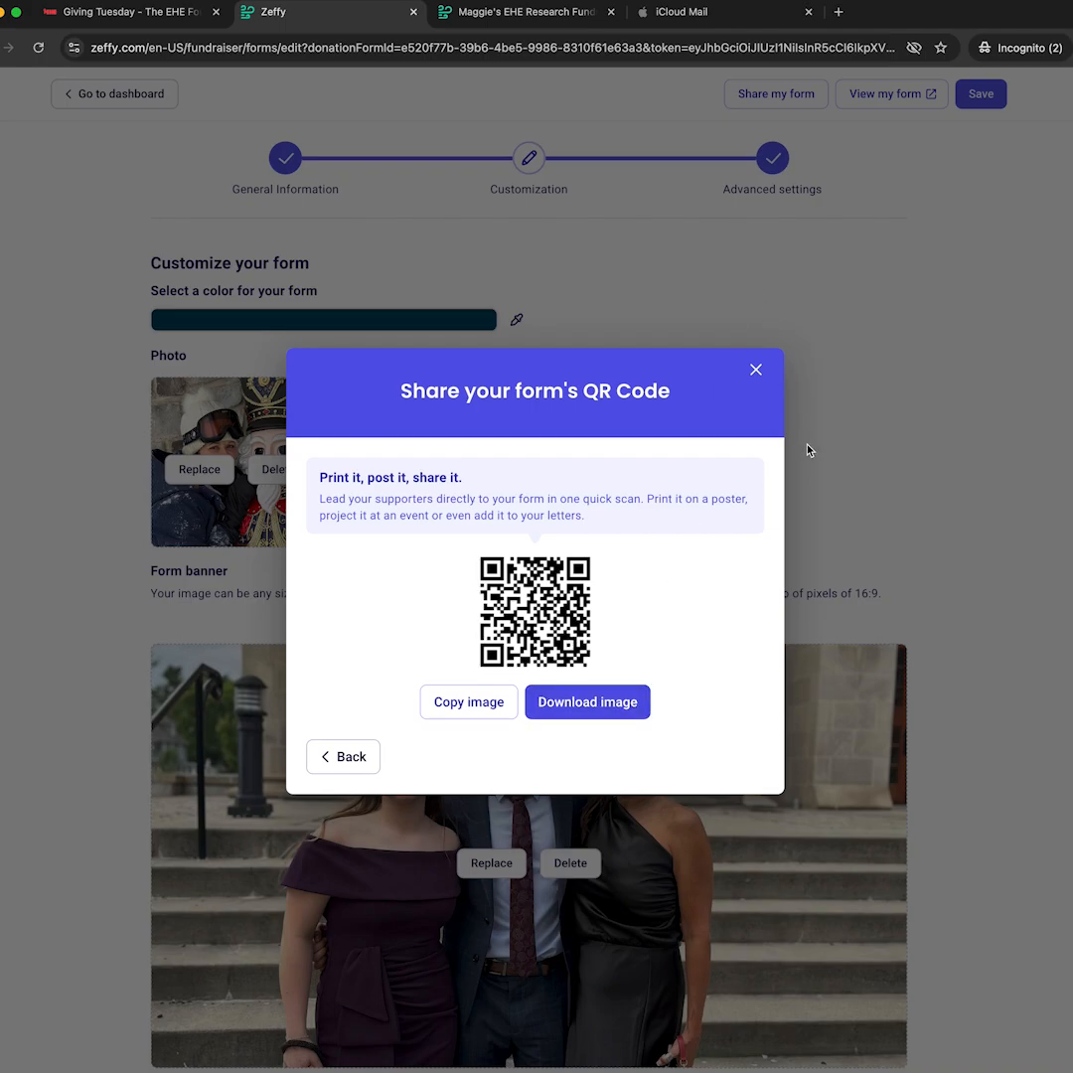
{"action": "left_click", "coordinate": [347, 757]}
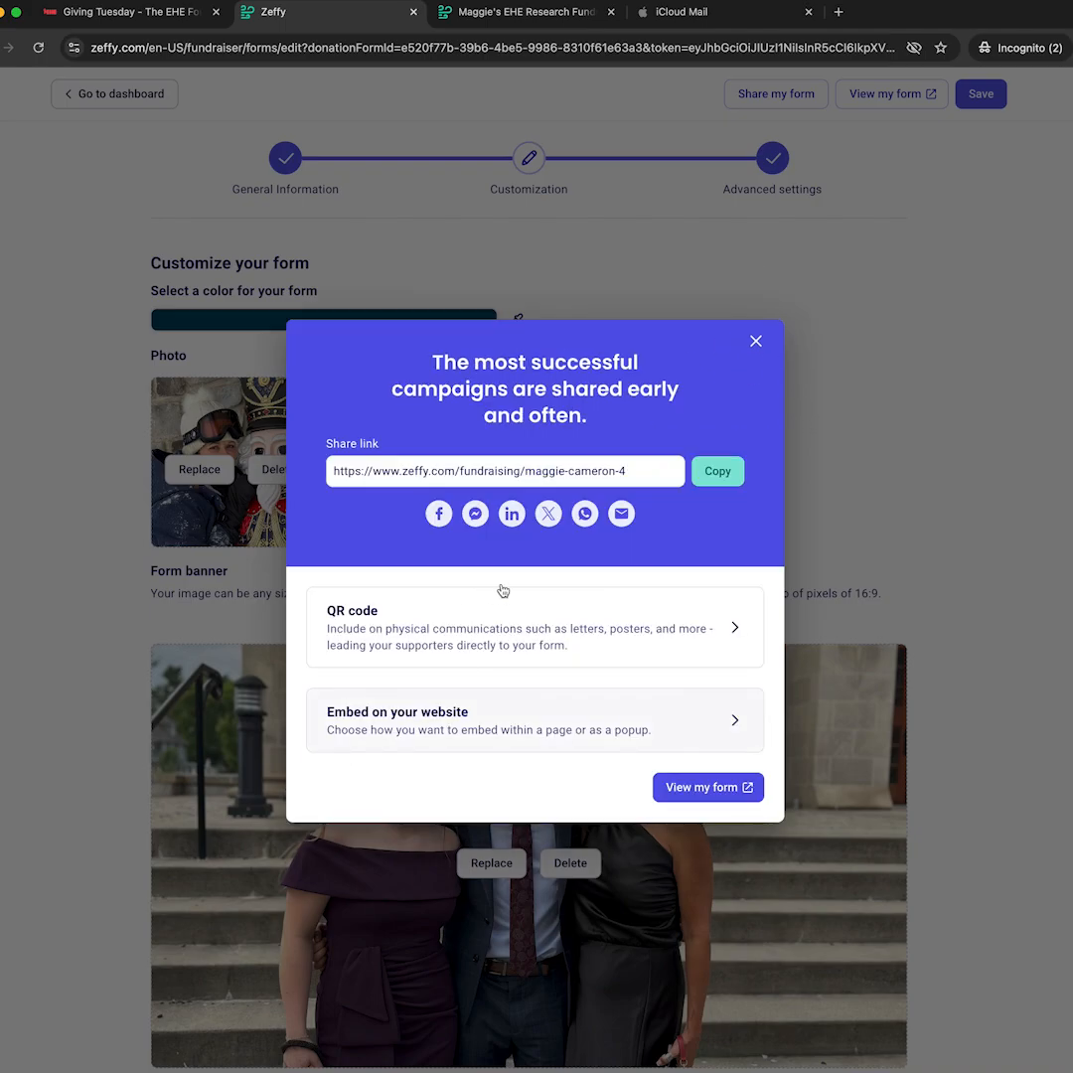
{"action": "left_click", "coordinate": [757, 343]}
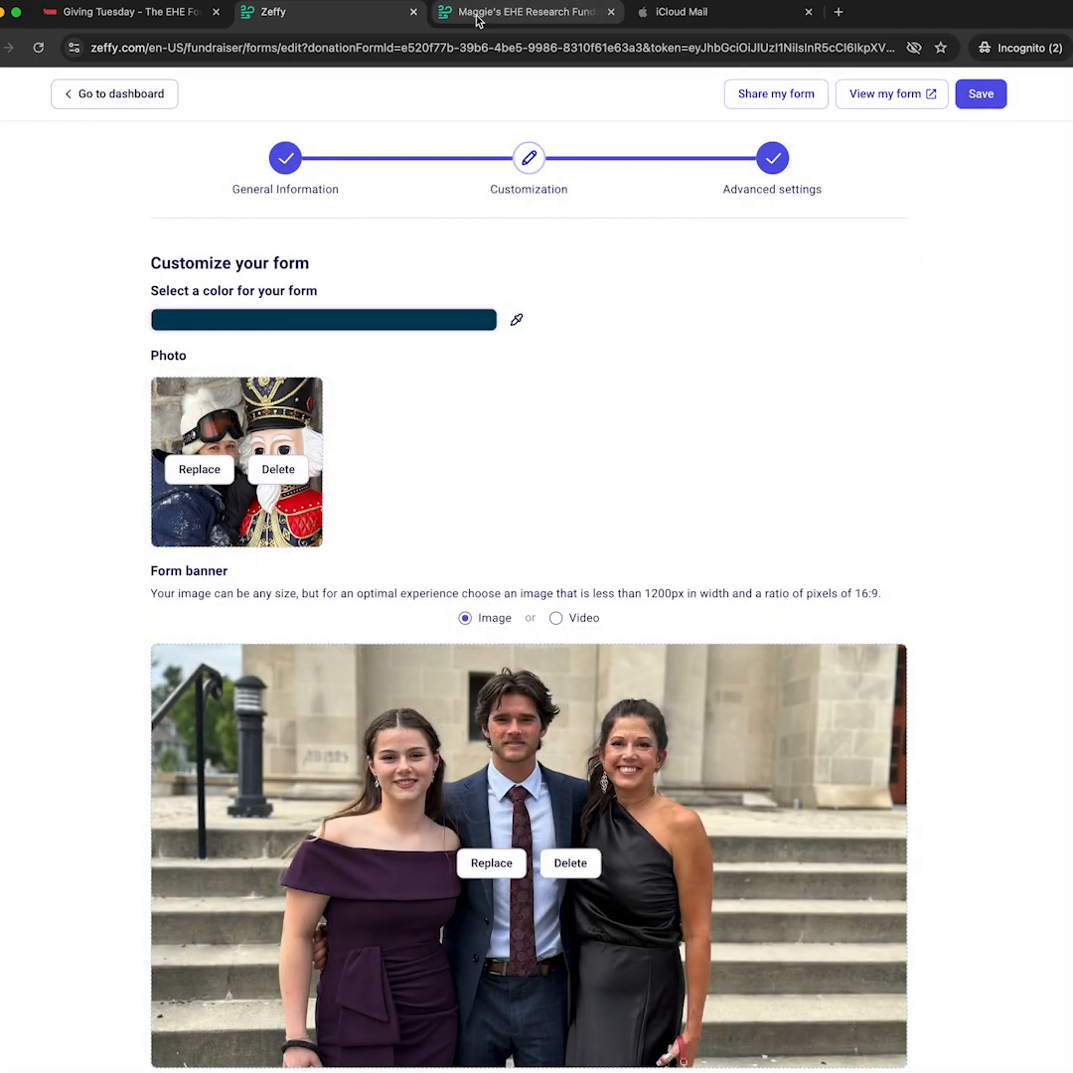
{"action": "left_click", "coordinate": [523, 13]}
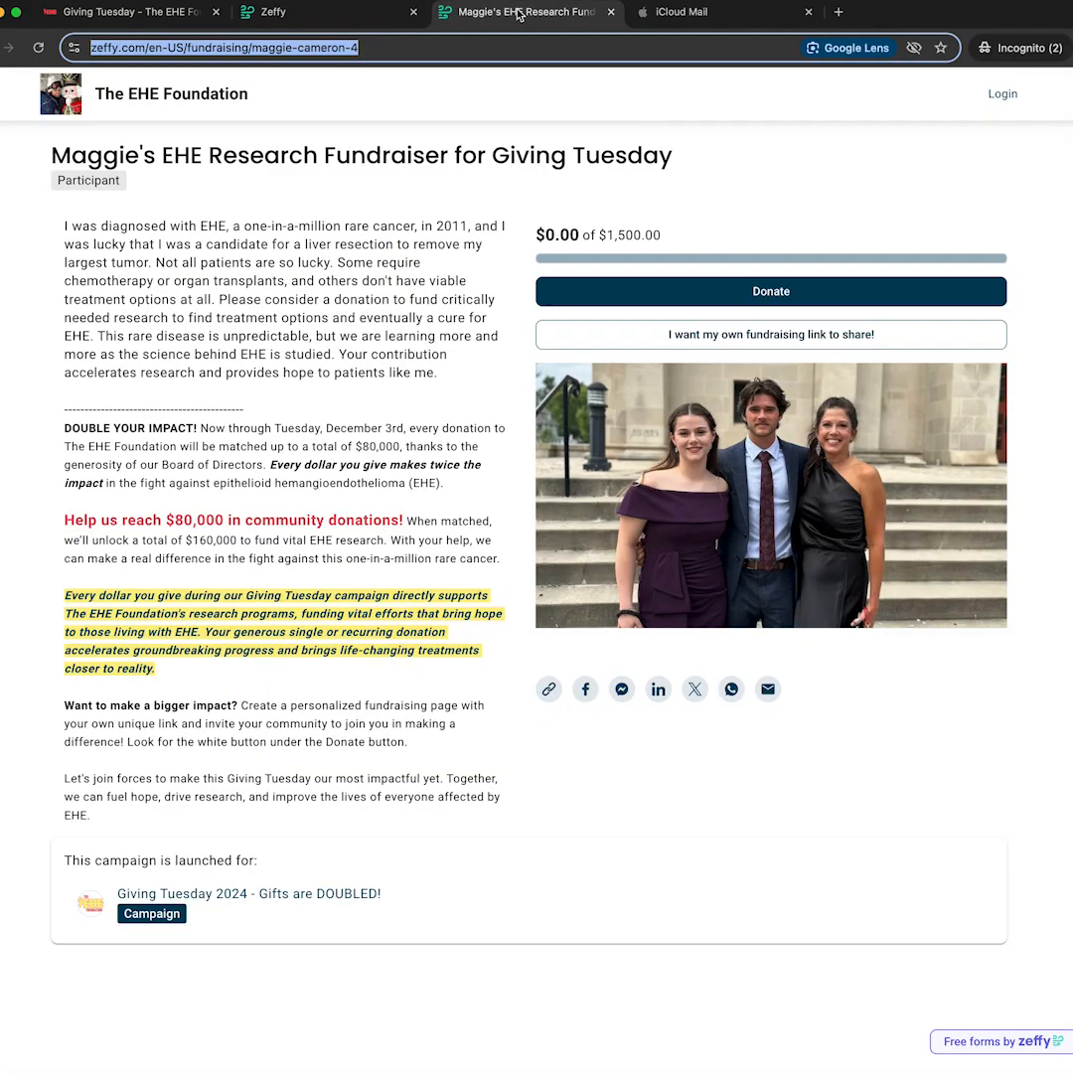
Start a $50.00 one-time donation and enter the donor's email, first name and last name.
{"action": "left_click", "coordinate": [758, 292]}
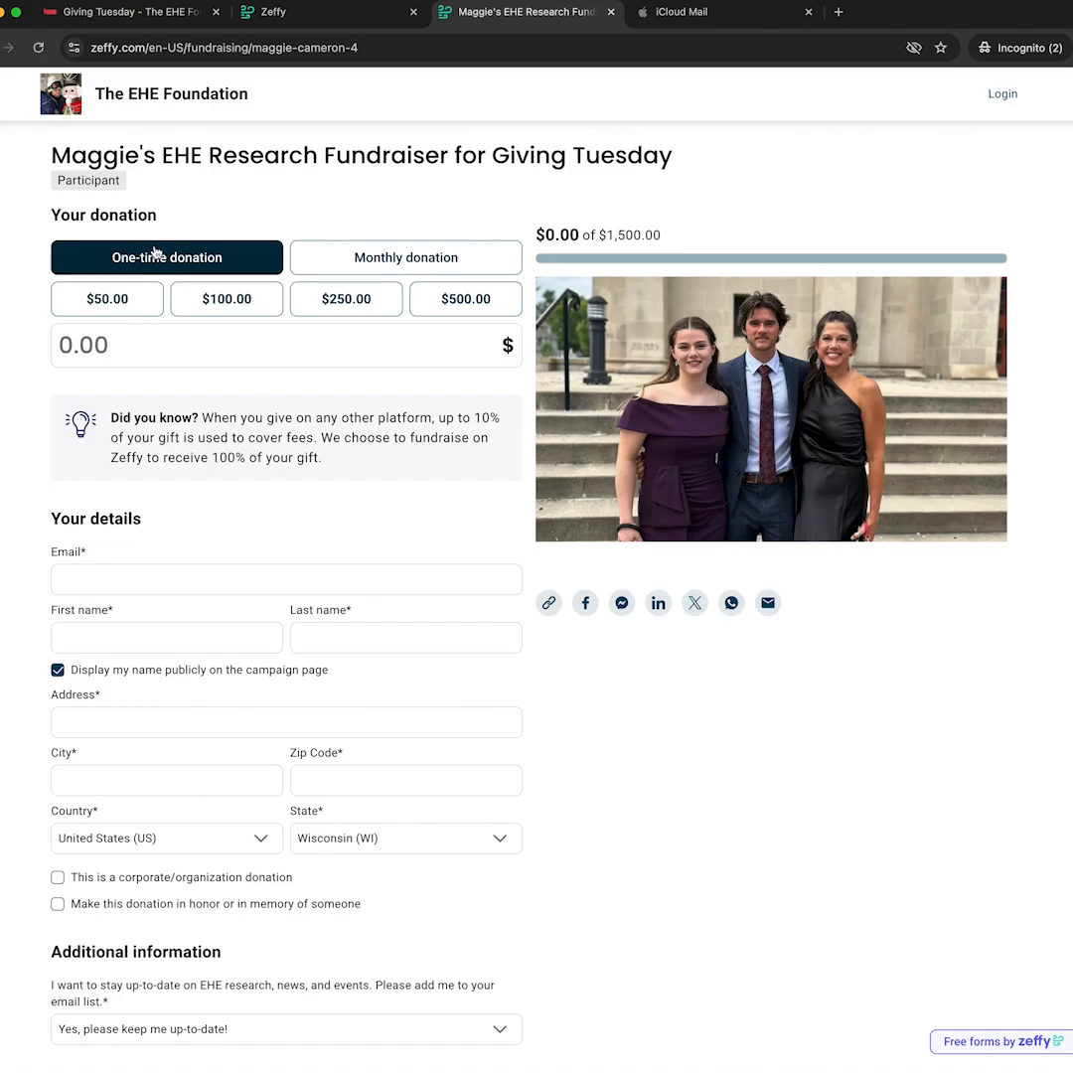
{"action": "left_click", "coordinate": [102, 302]}
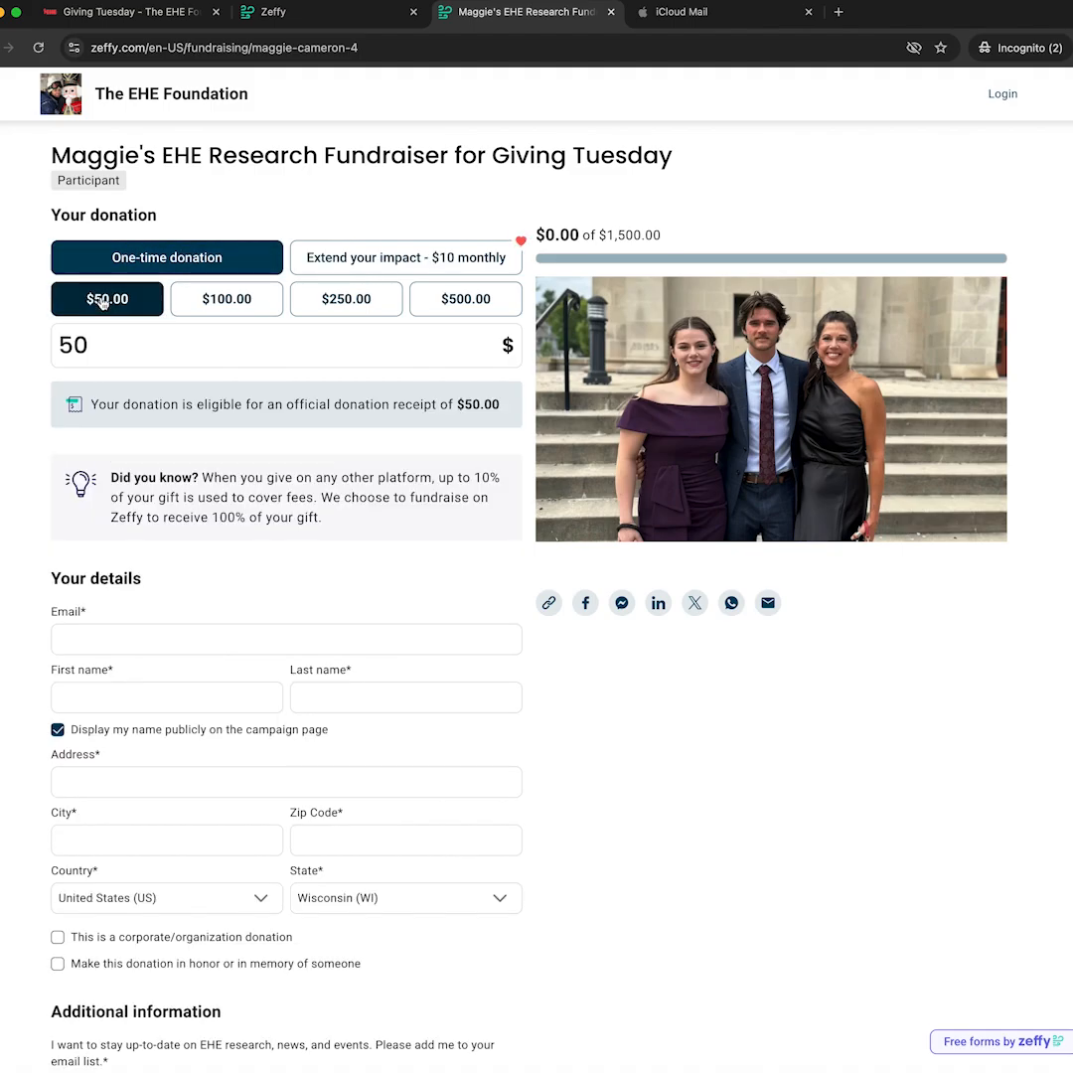
{"action": "left_click", "coordinate": [92, 635]}
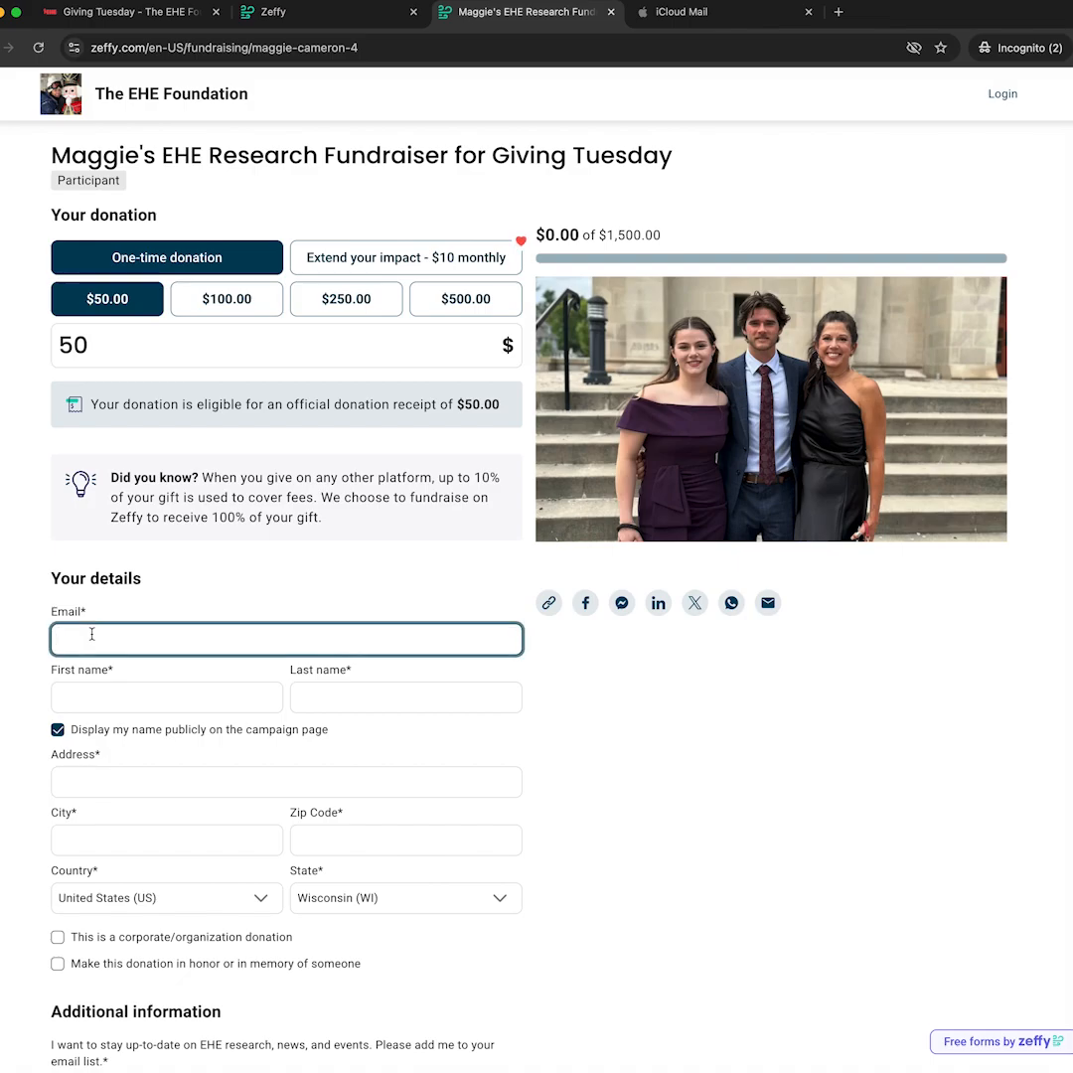
{"action": "key", "text": "Tab"}
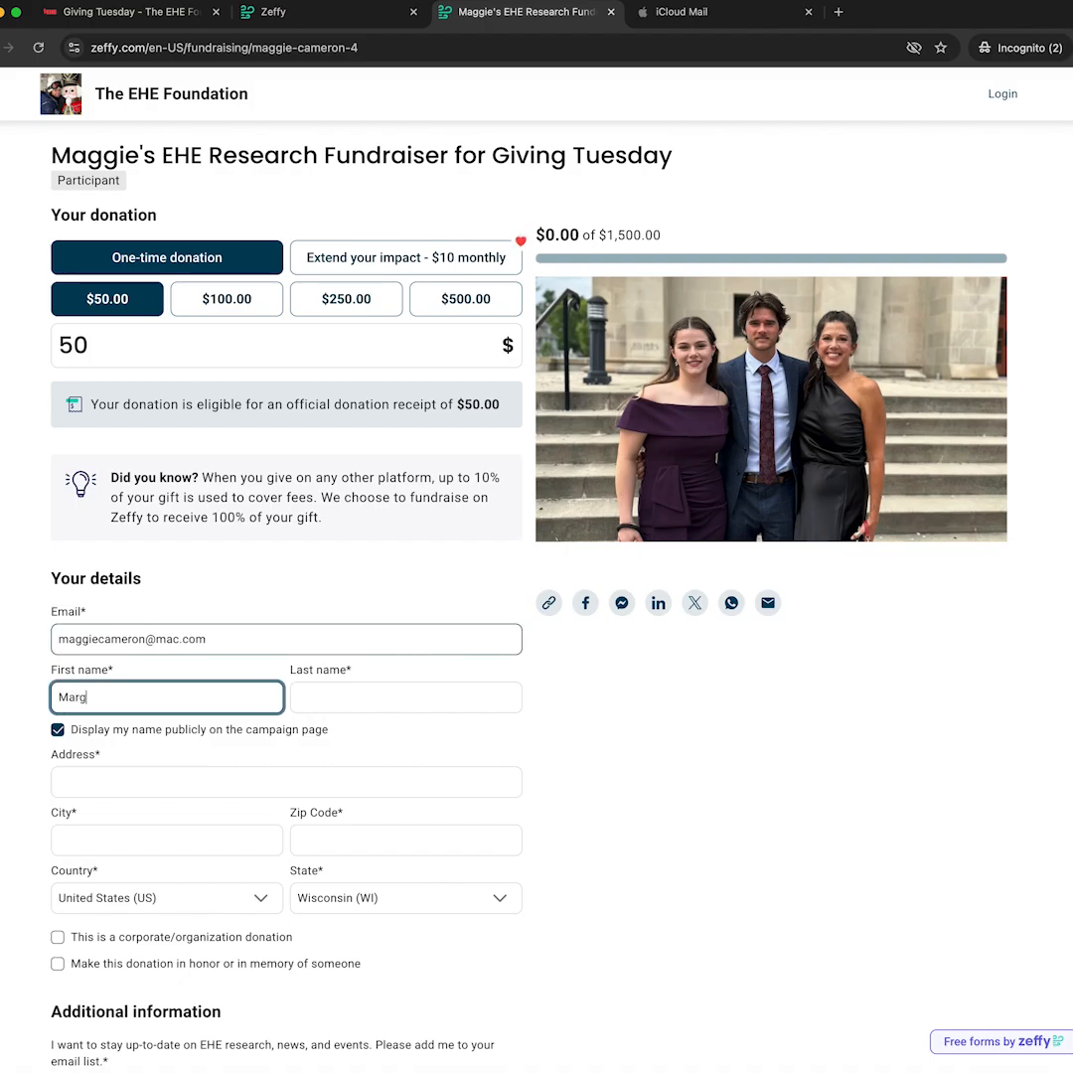
{"action": "key", "text": "Tab"}
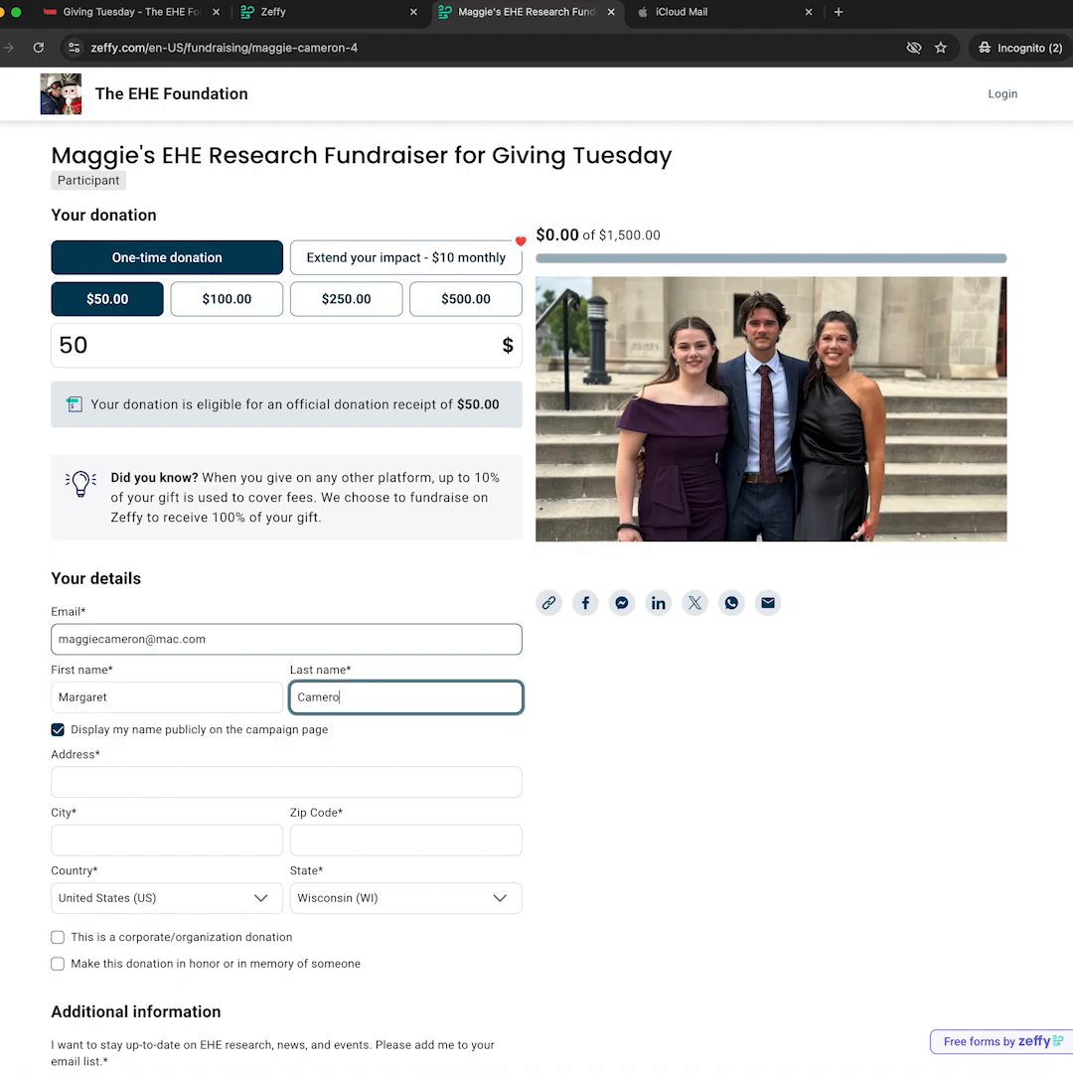
Fill in the donor's street address, city and zip code.
{"action": "left_click", "coordinate": [93, 776]}
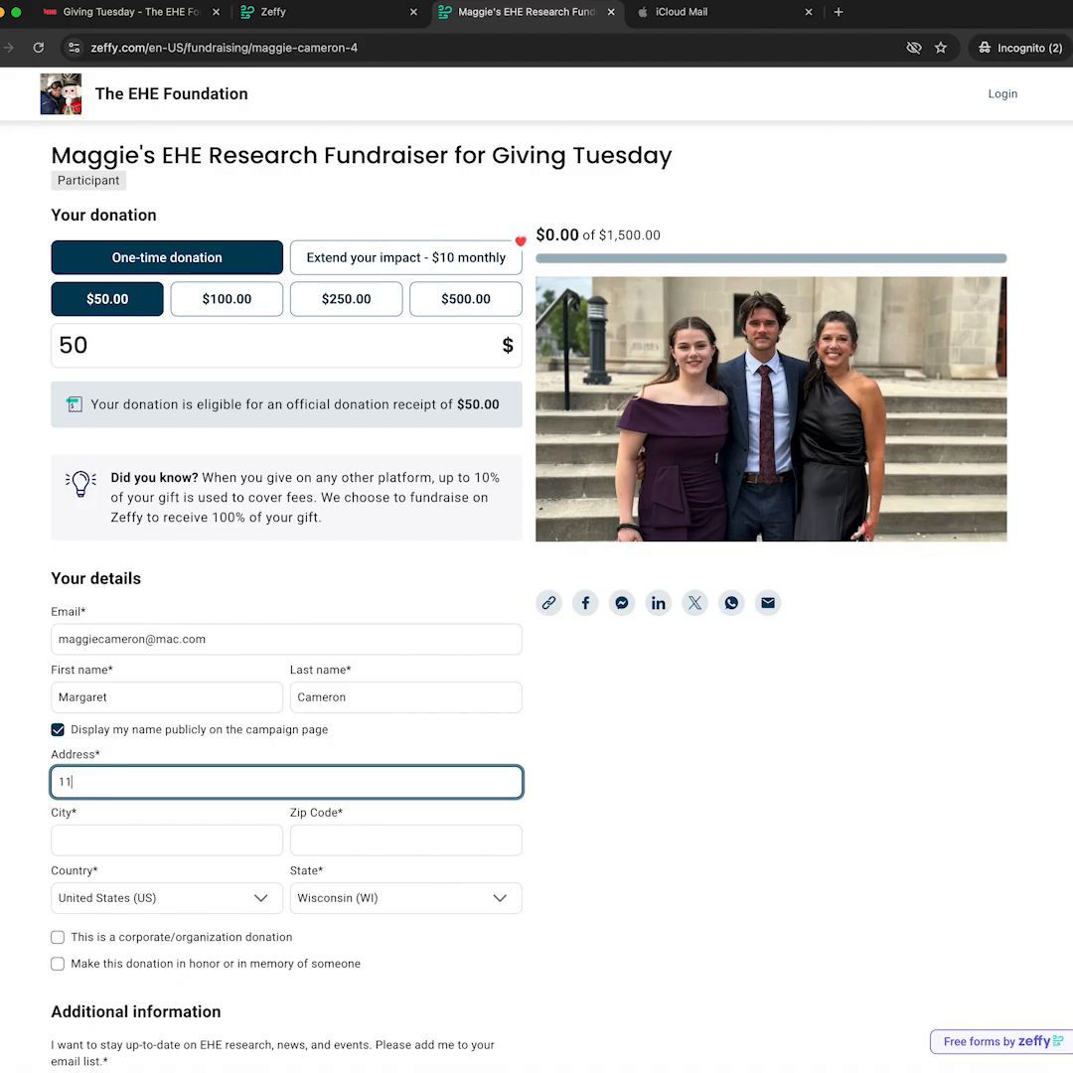
{"action": "key", "text": "Tab"}
{"action": "type", "text": "McMurray"}
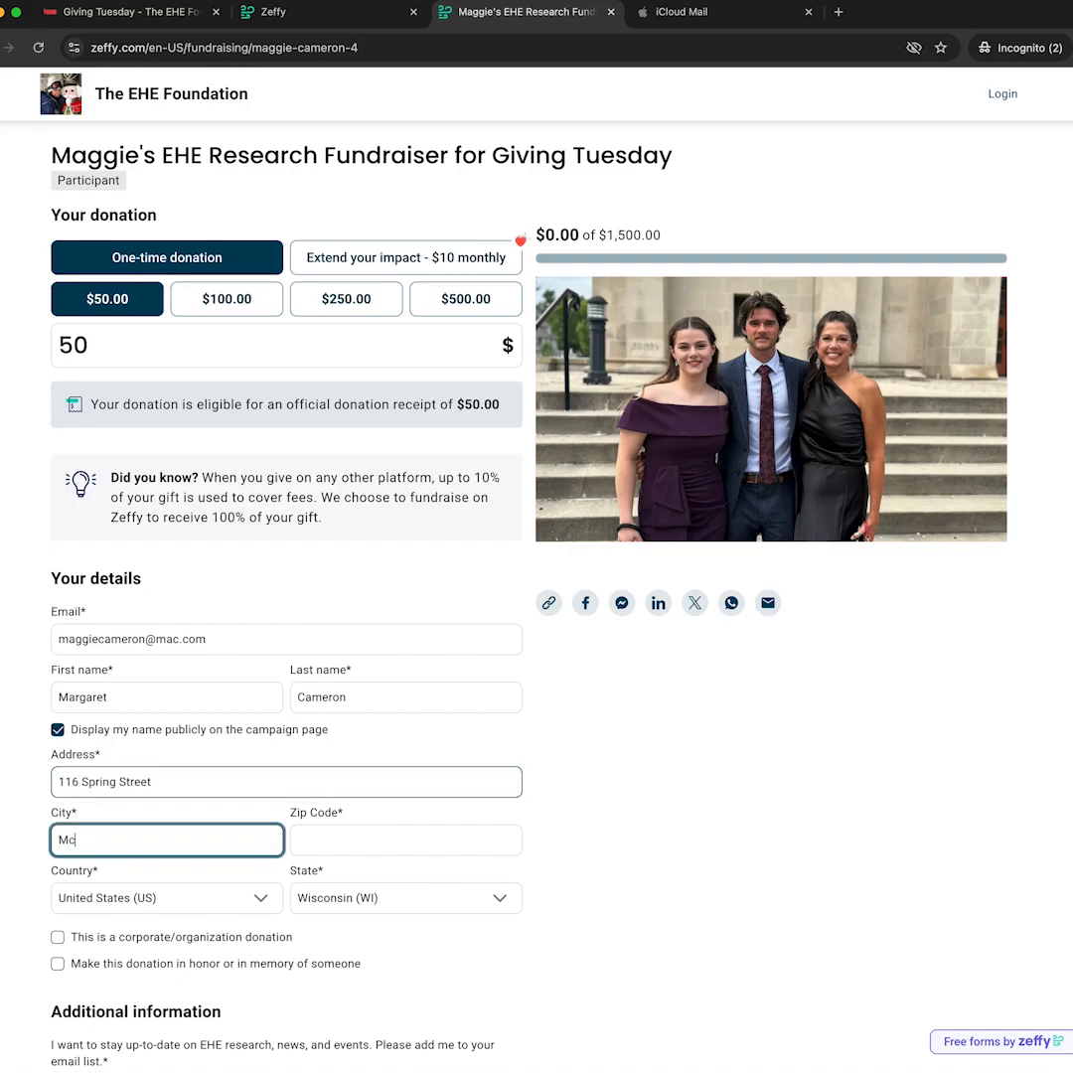
{"action": "key", "text": "Tab"}
{"action": "type", "text": "15317"}
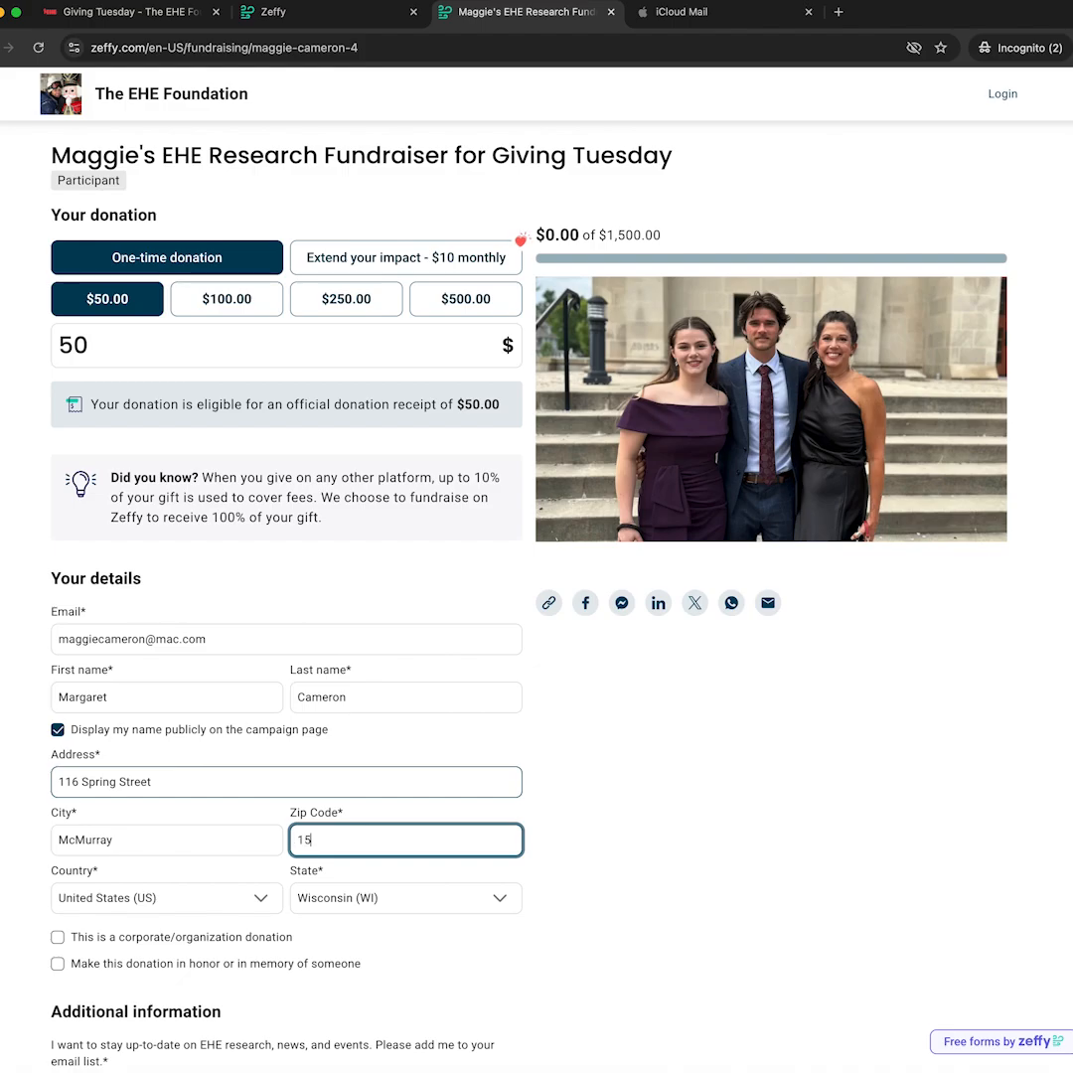
{"action": "key", "text": "Tab"}
{"action": "scroll", "coordinate": [259, 744], "scroll_direction": "down", "scroll_amount": 10}
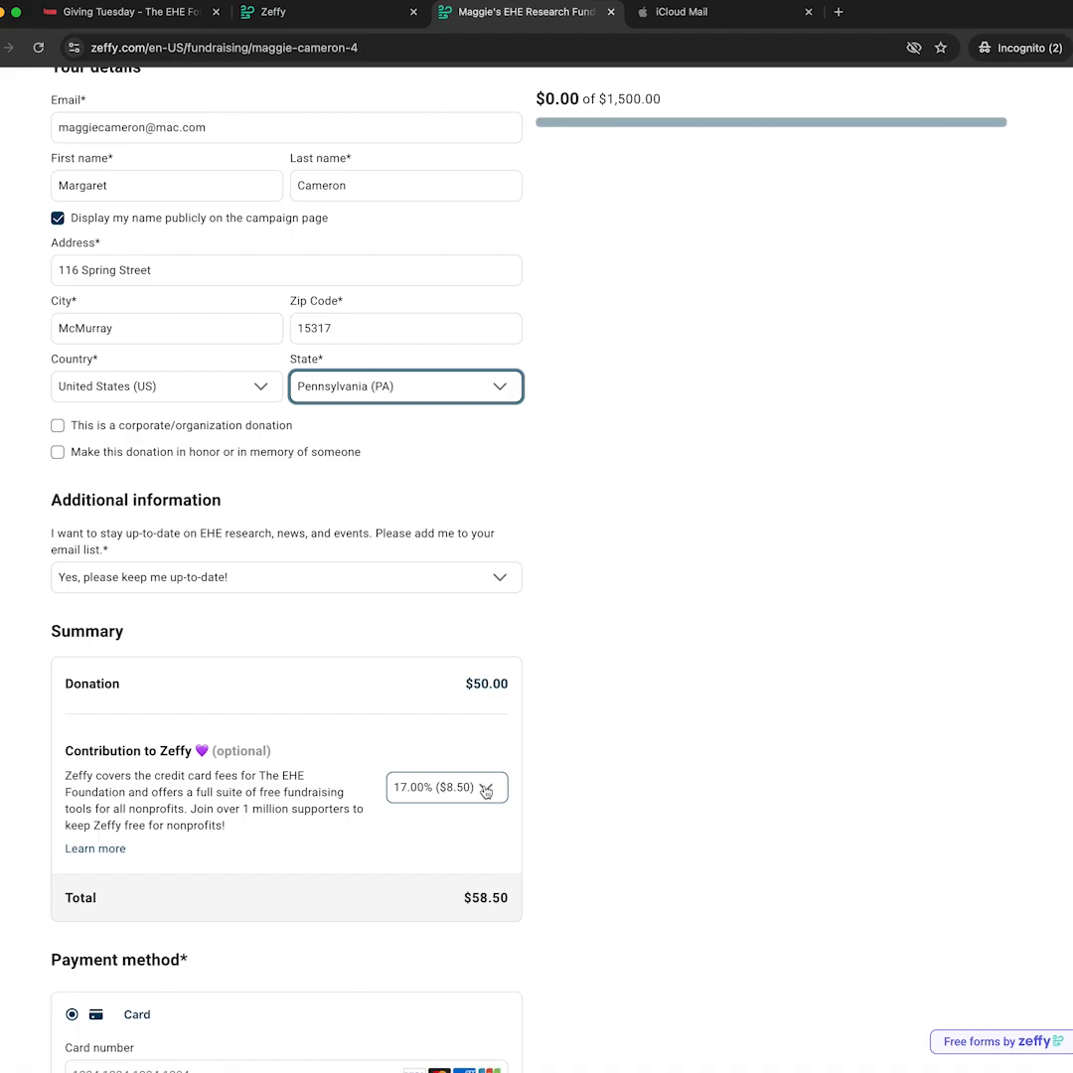
Set the Zeffy contribution to Other with an amount of 0.
{"action": "left_click", "coordinate": [485, 788]}
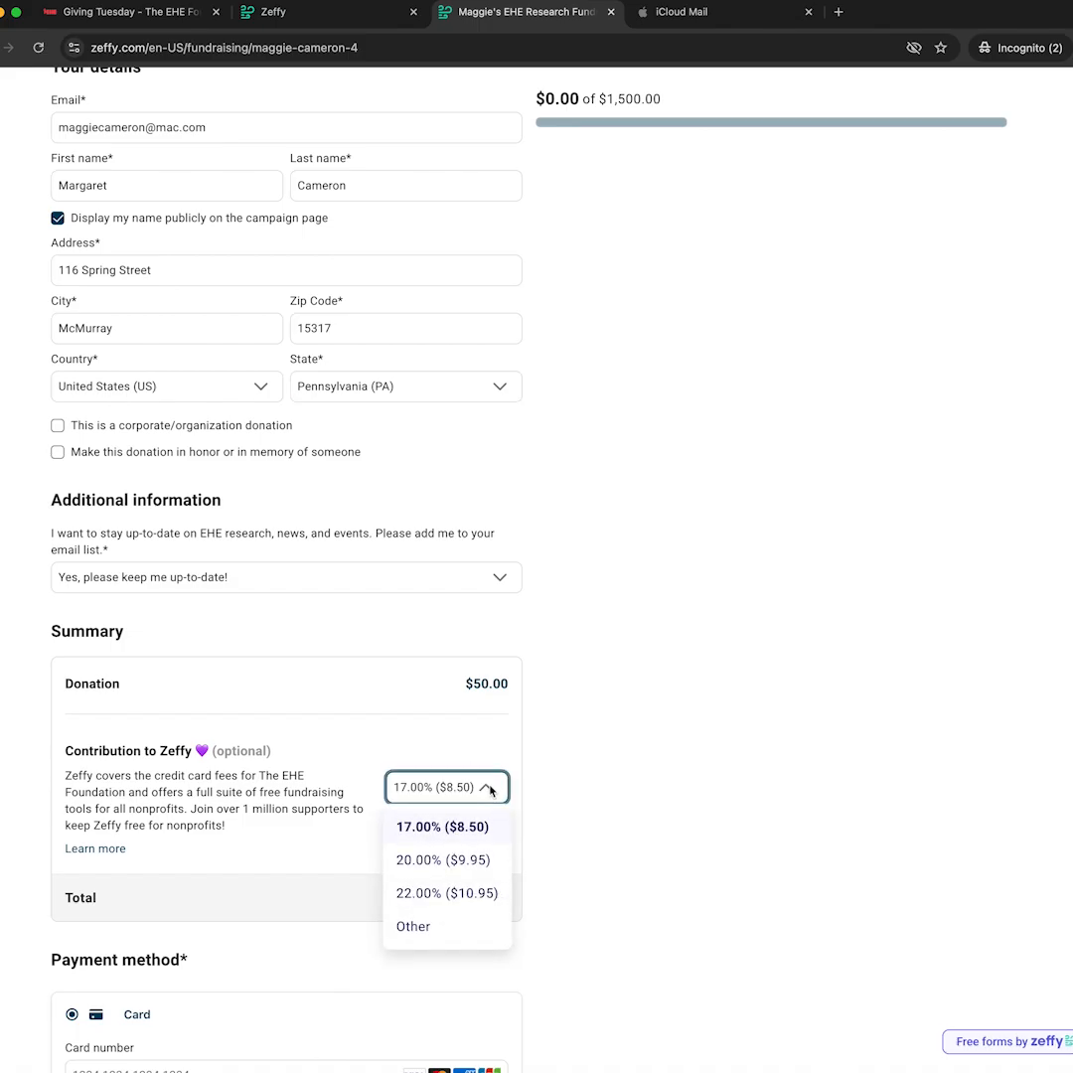
{"action": "left_click", "coordinate": [416, 927]}
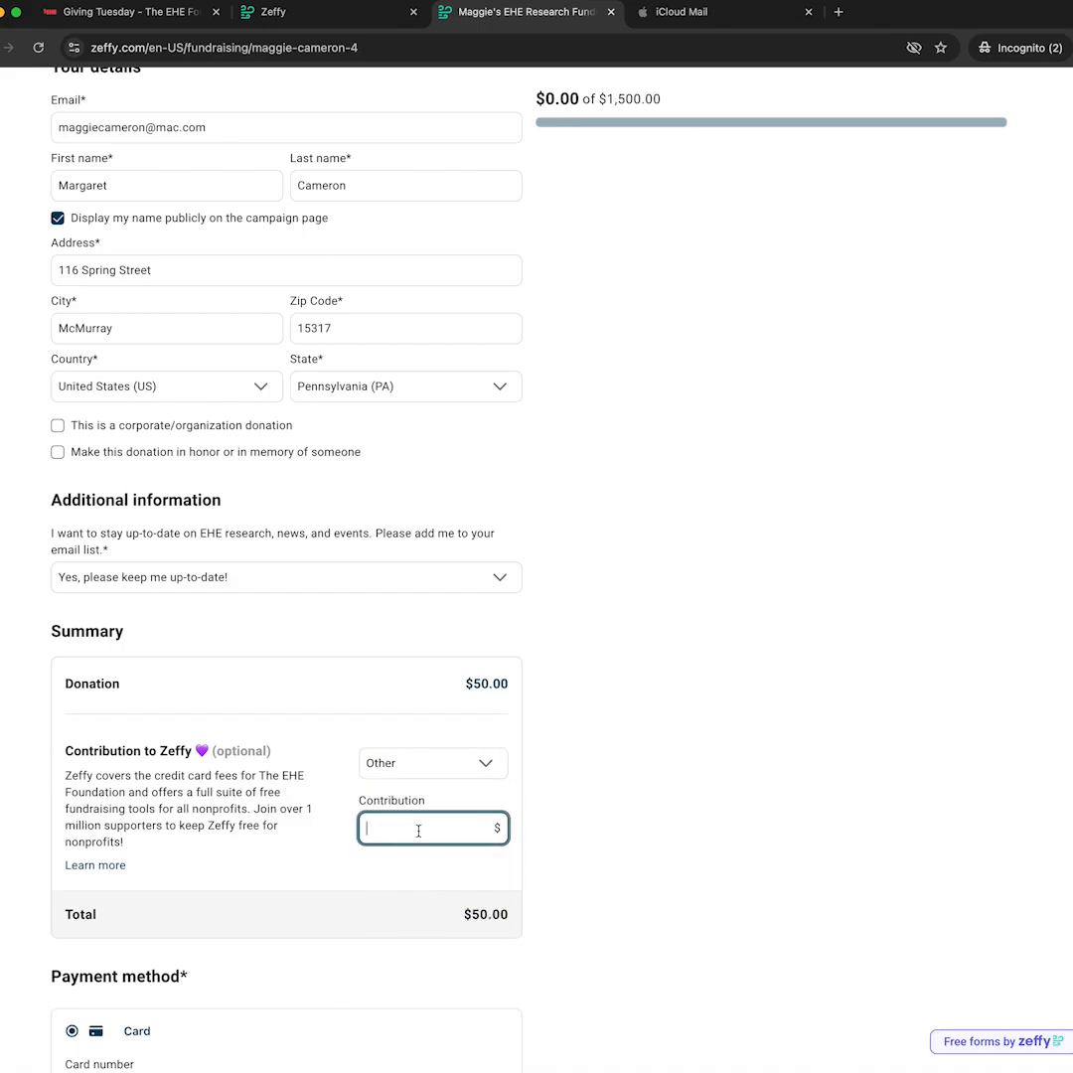
{"action": "type", "text": "0"}
{"action": "key", "text": "Tab"}
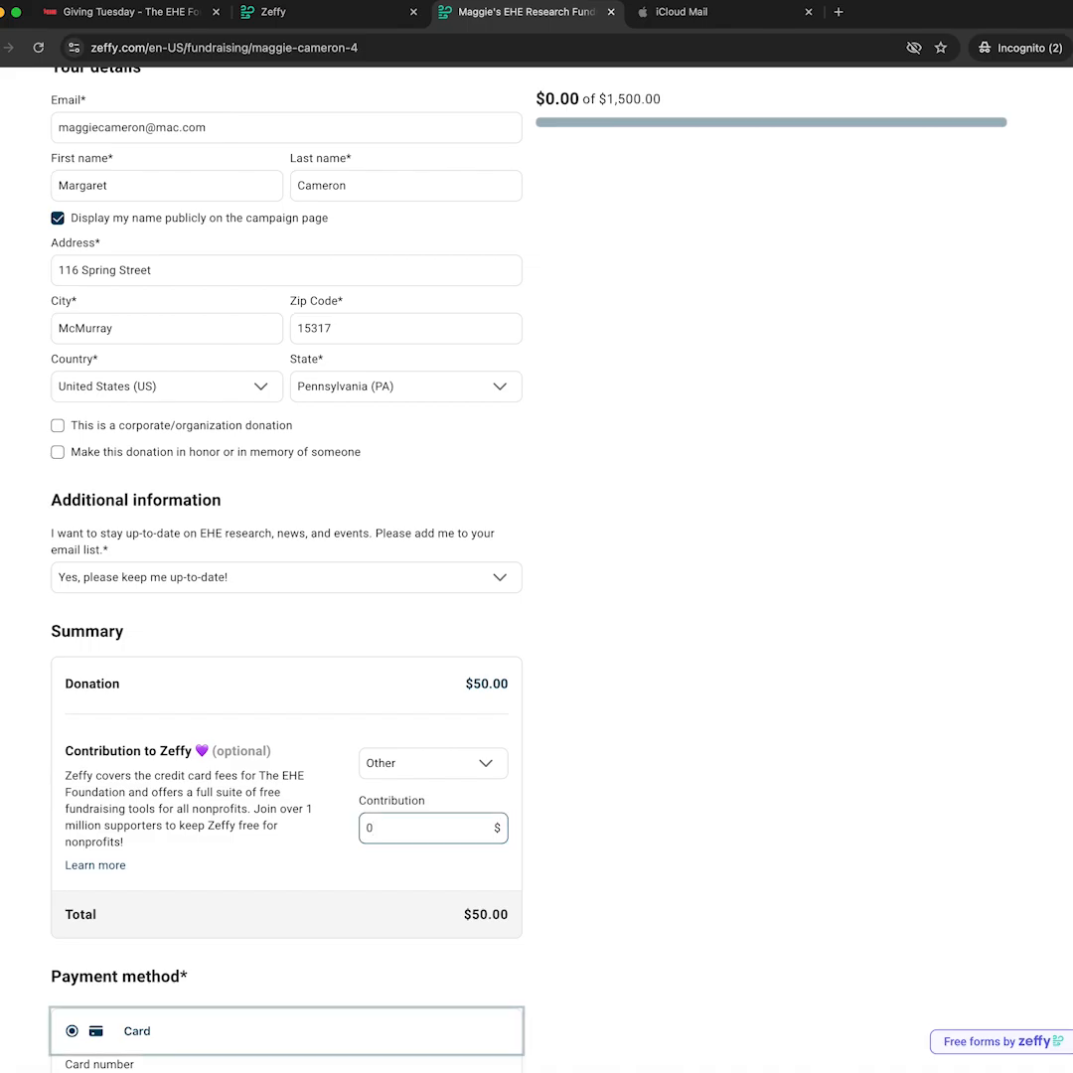
Enter the card details and submit the $50.00 donation.
{"action": "scroll", "coordinate": [367, 880], "scroll_direction": "down", "scroll_amount": 2}
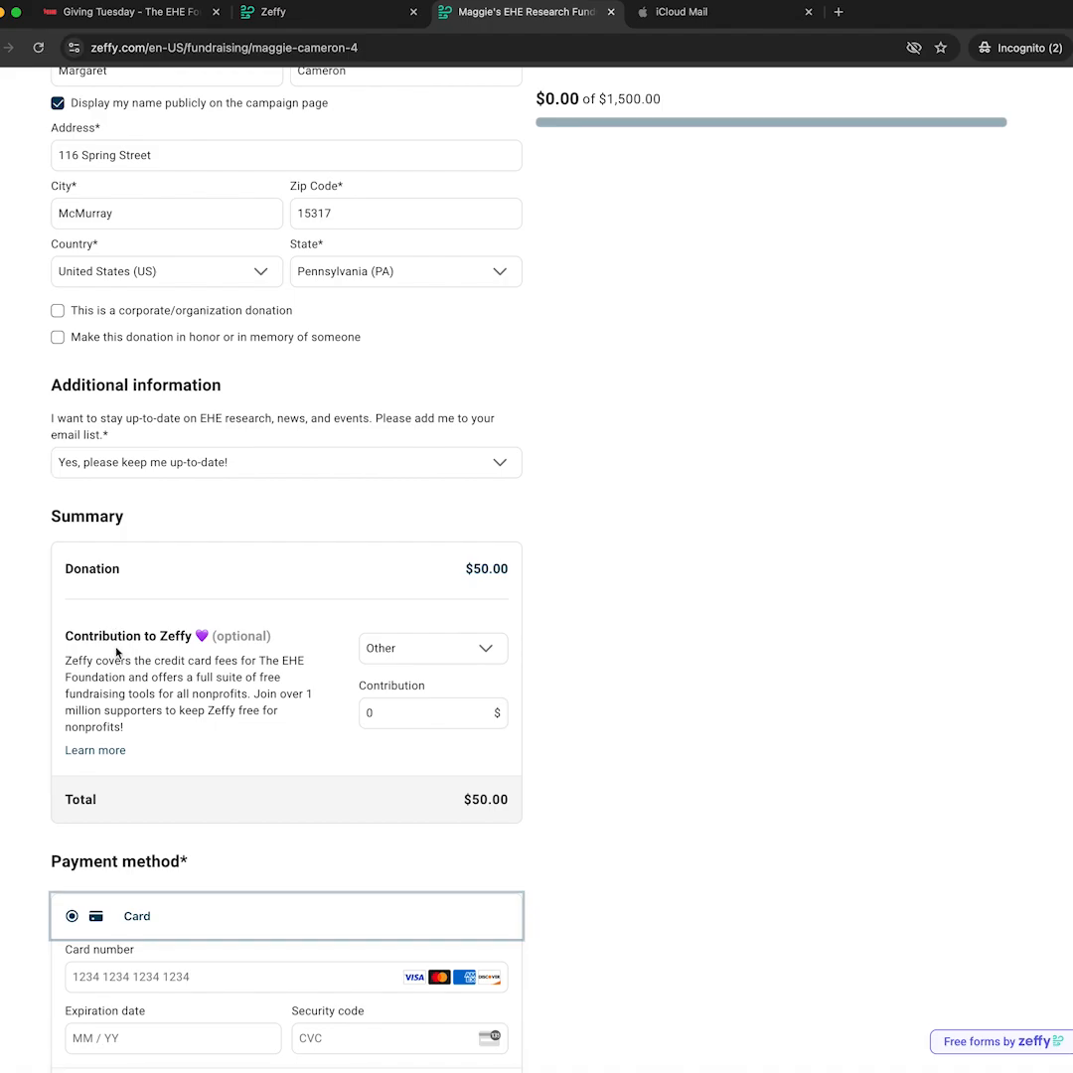
{"action": "scroll", "coordinate": [214, 710], "scroll_direction": "down", "scroll_amount": 3}
{"action": "left_click", "coordinate": [204, 811]}
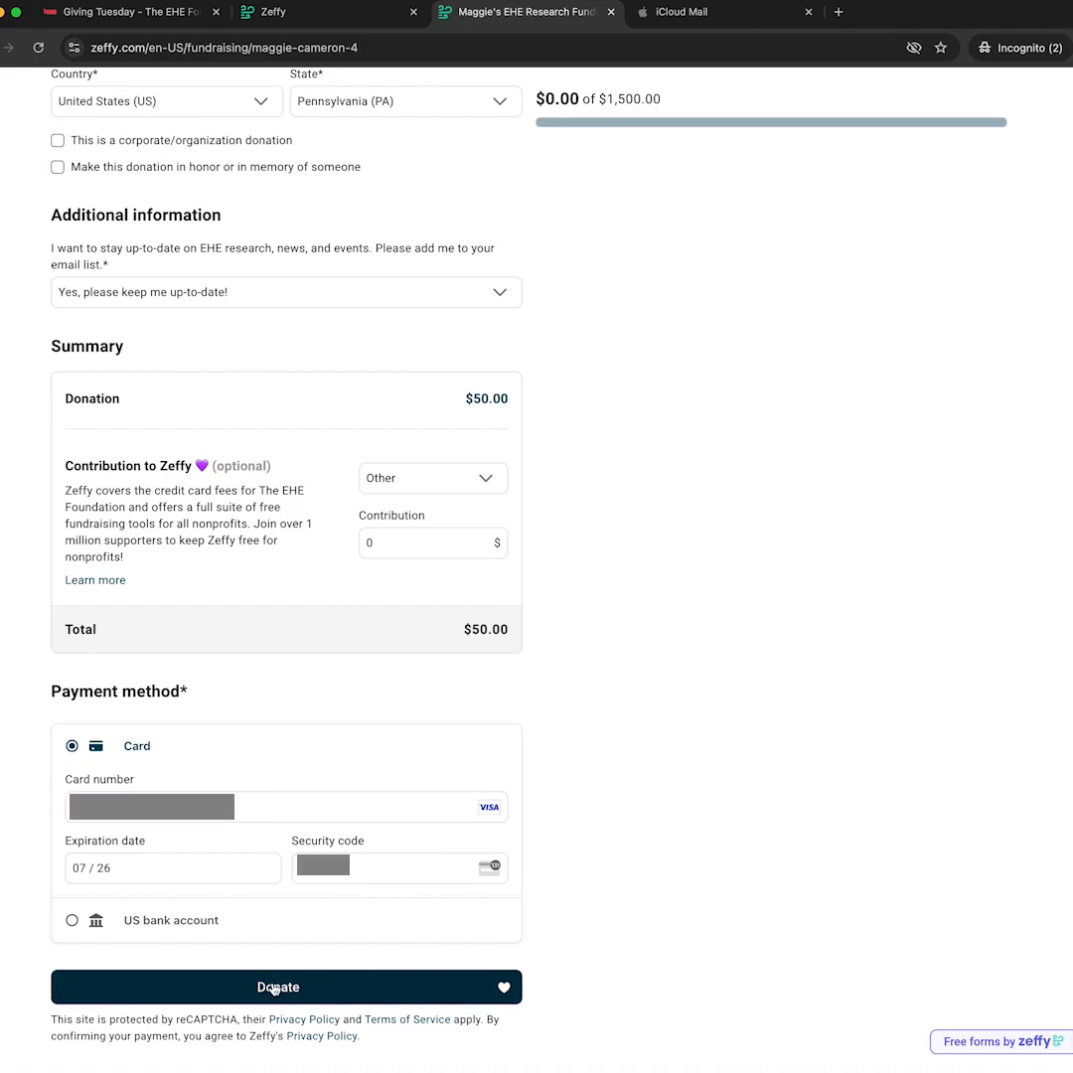
{"action": "left_click", "coordinate": [274, 989]}
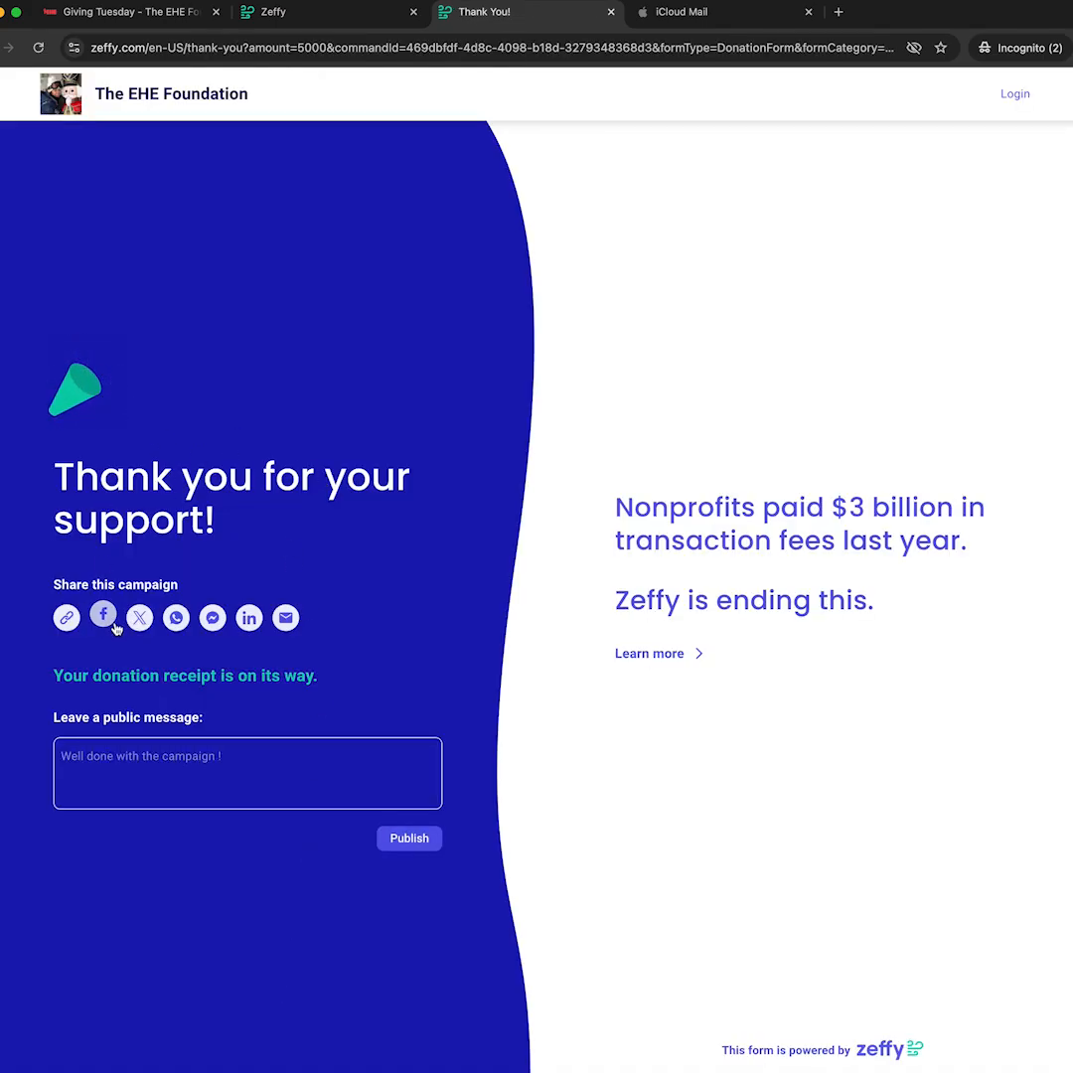
{"action": "left_click", "coordinate": [225, 782]}
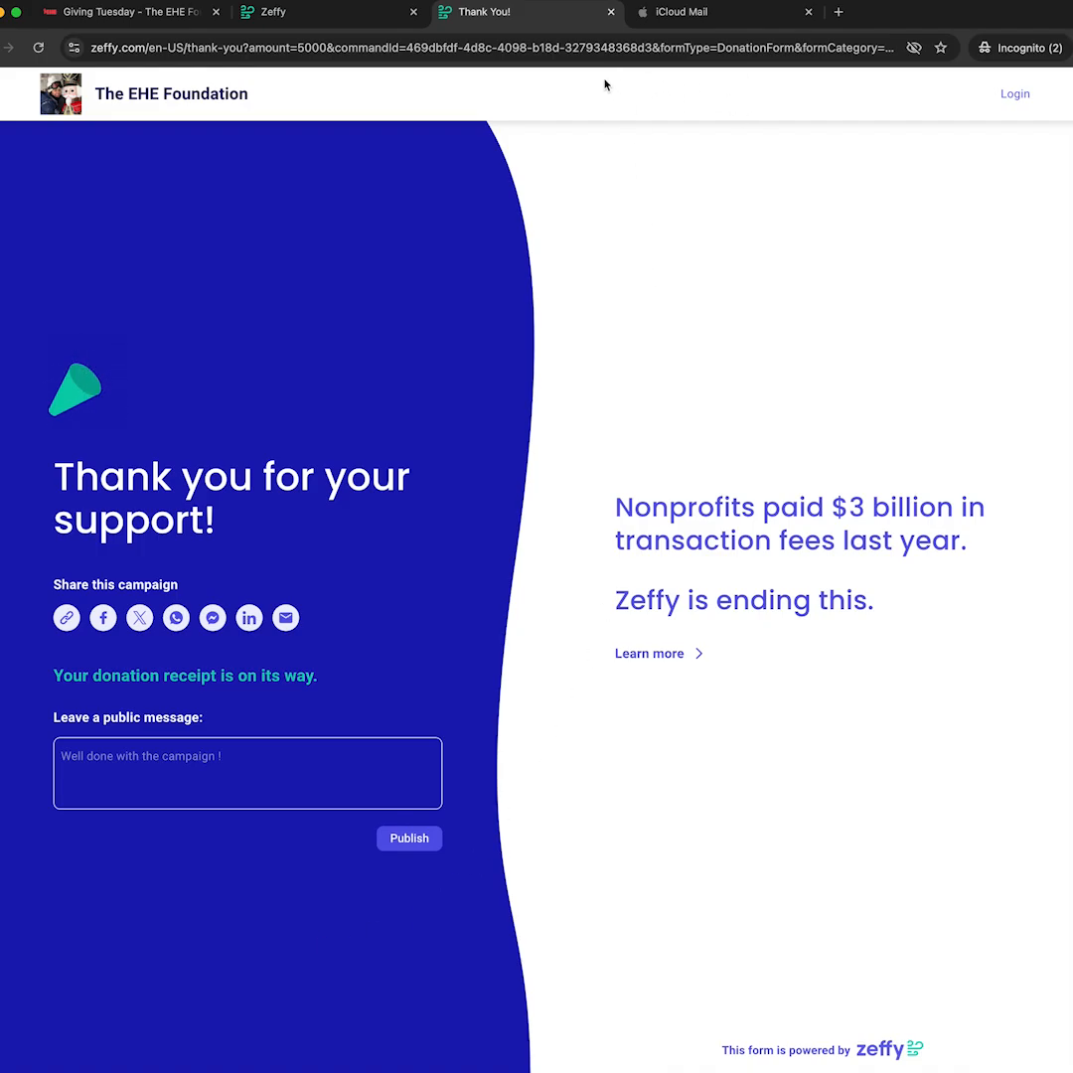
{"action": "left_click", "coordinate": [705, 13]}
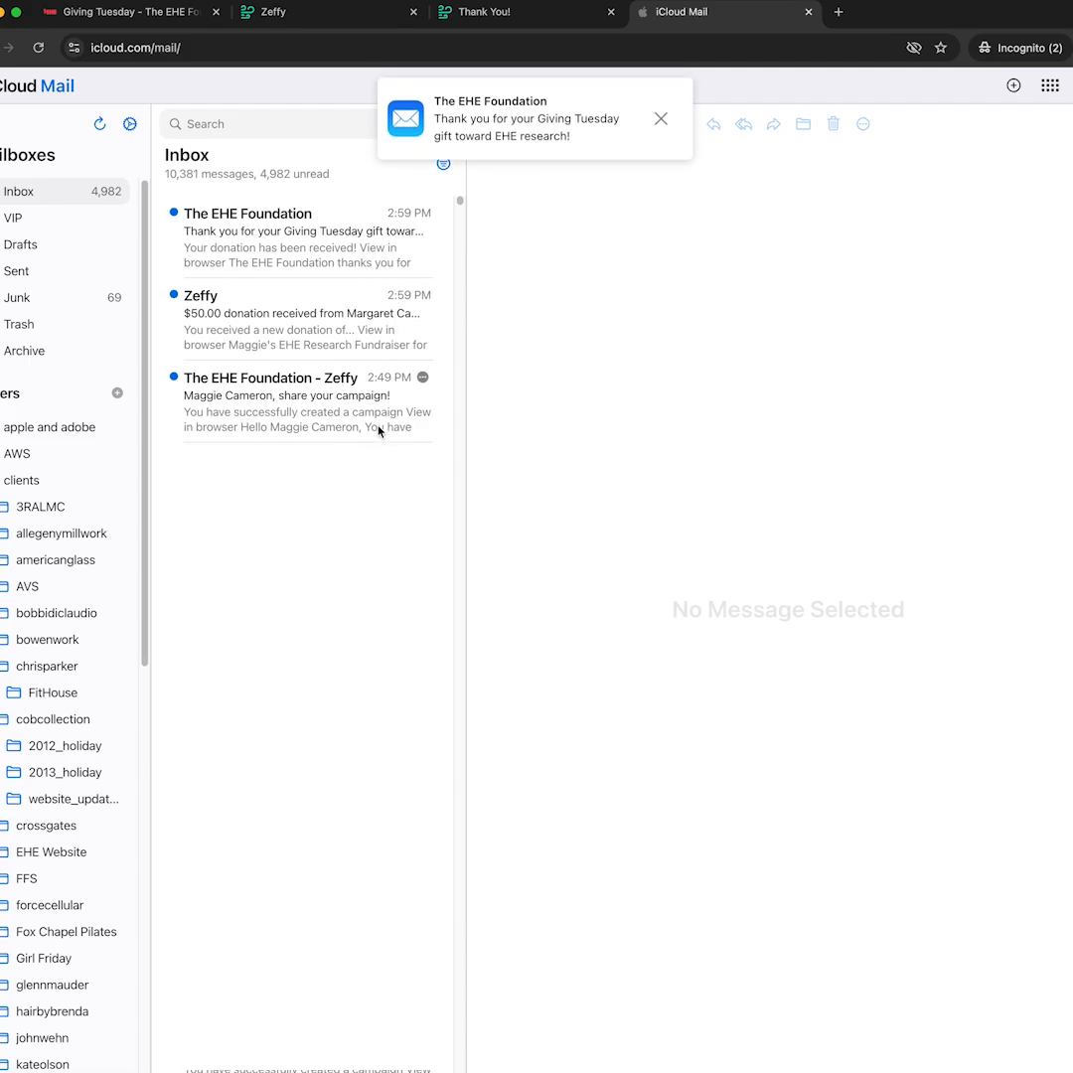
Read the campaign-created, $50.00 donation-received and donor thank-you emails in the iCloud Inbox.
{"action": "left_click", "coordinate": [311, 418]}
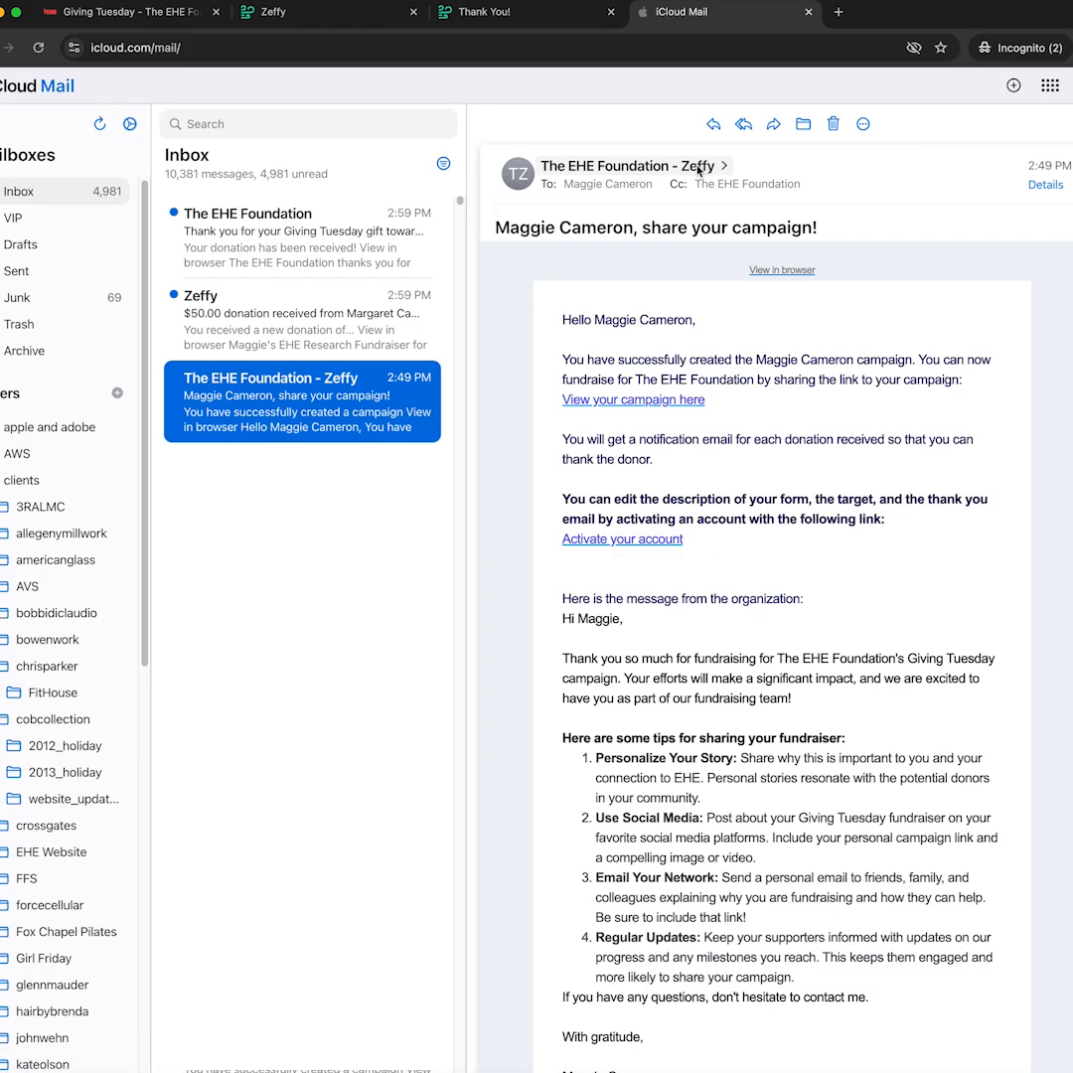
{"action": "left_click", "coordinate": [276, 333]}
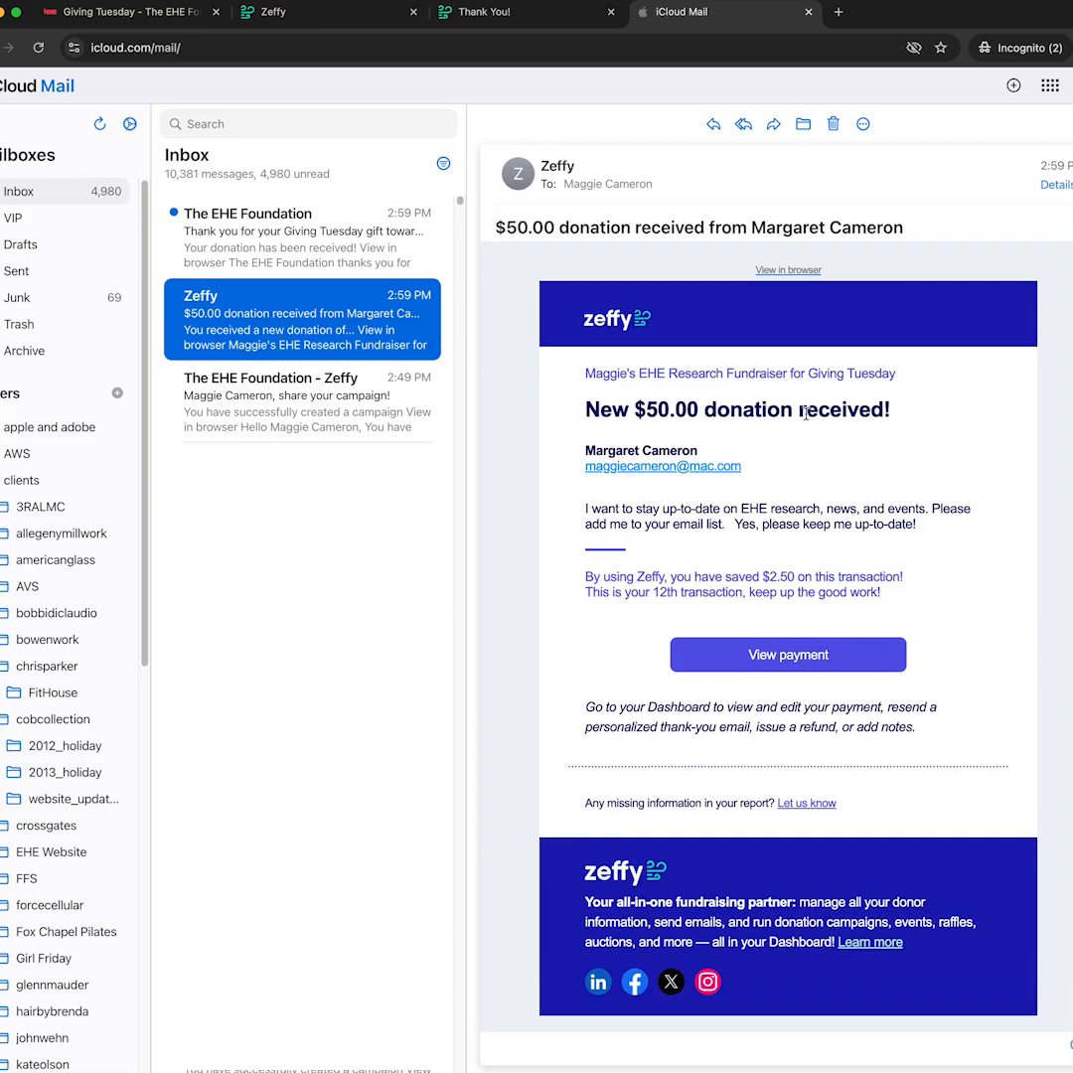
{"action": "left_click", "coordinate": [304, 260]}
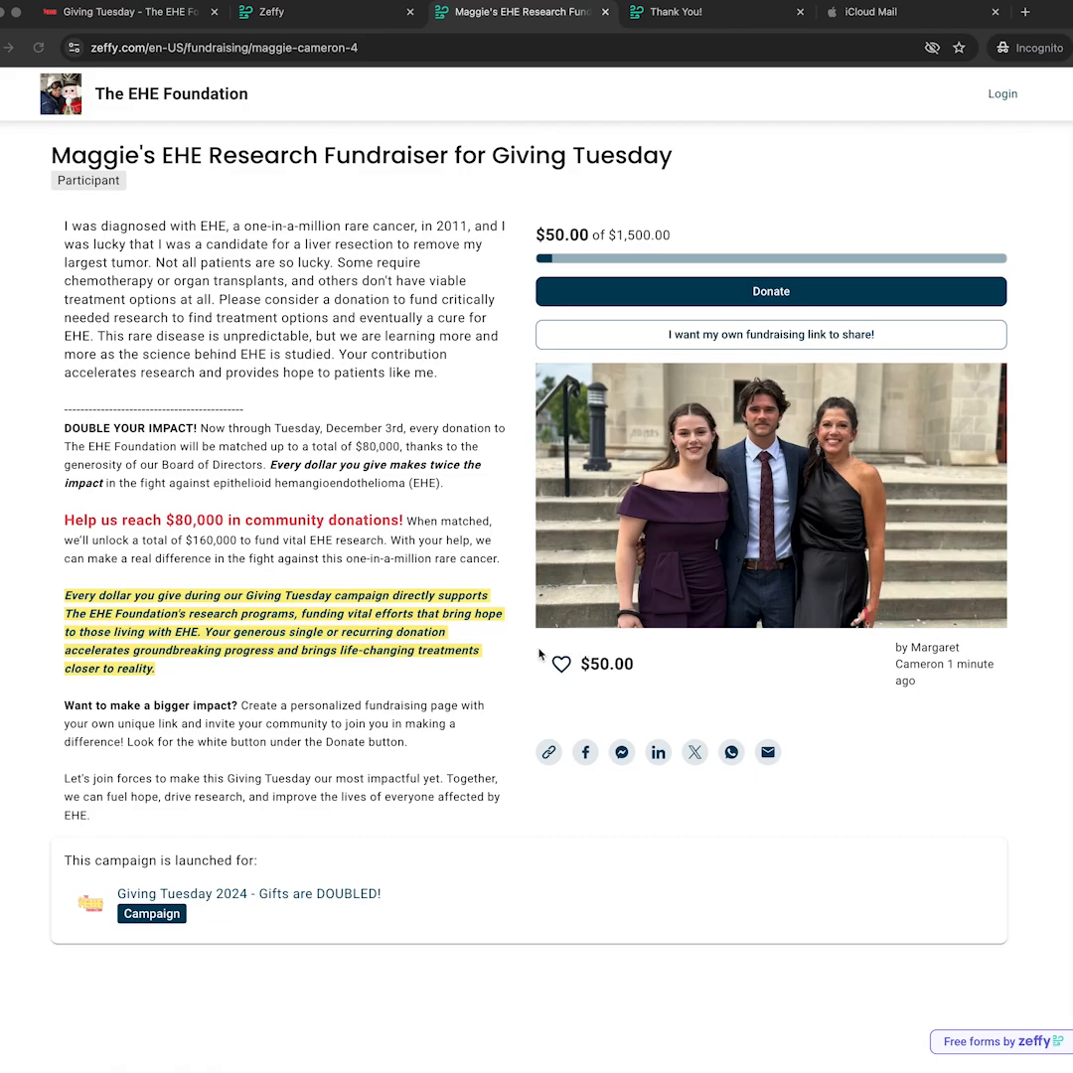
Select the fundraiser page URL with Cmd+L on the page showing $50.00 raised.
{"action": "key", "text": "super+l"}
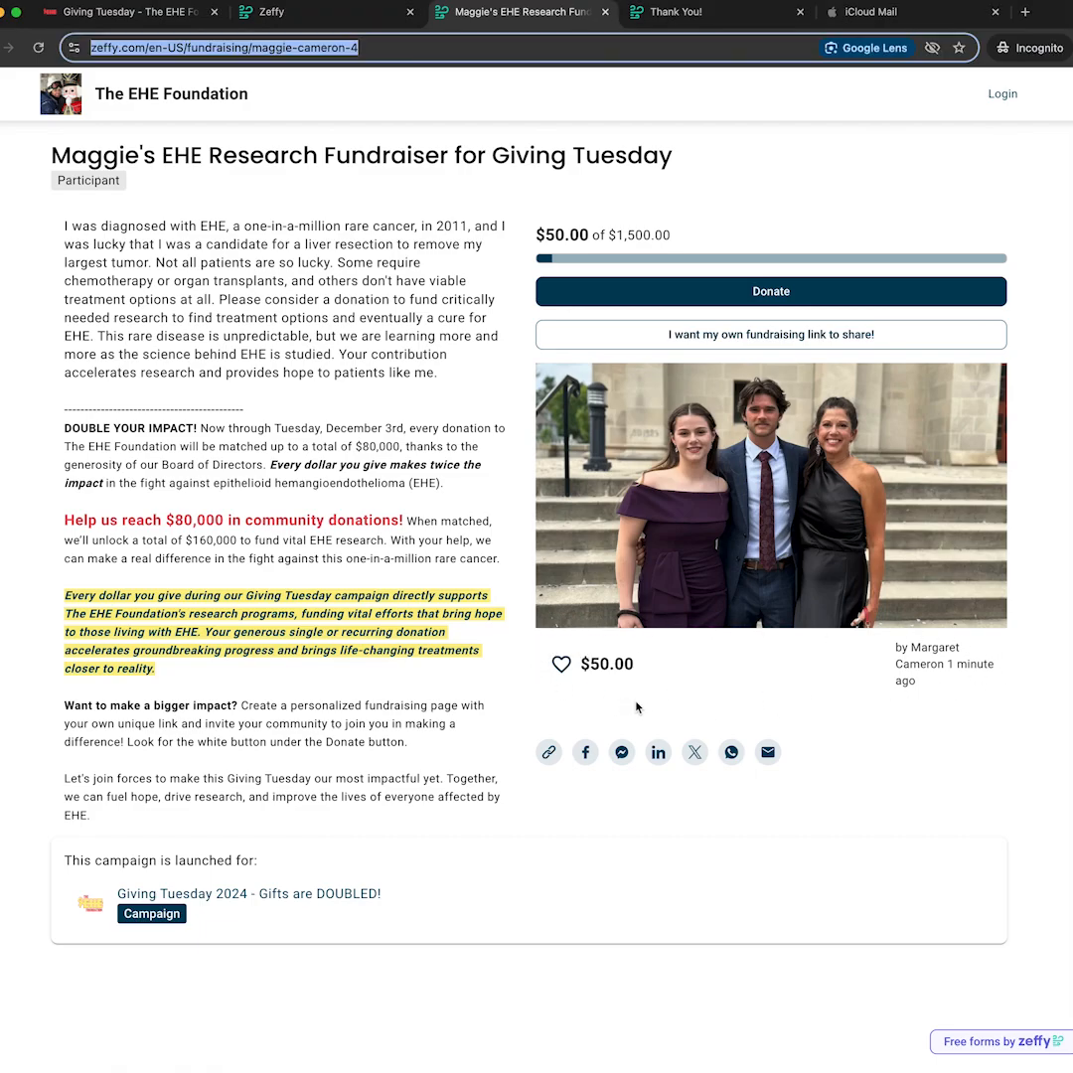